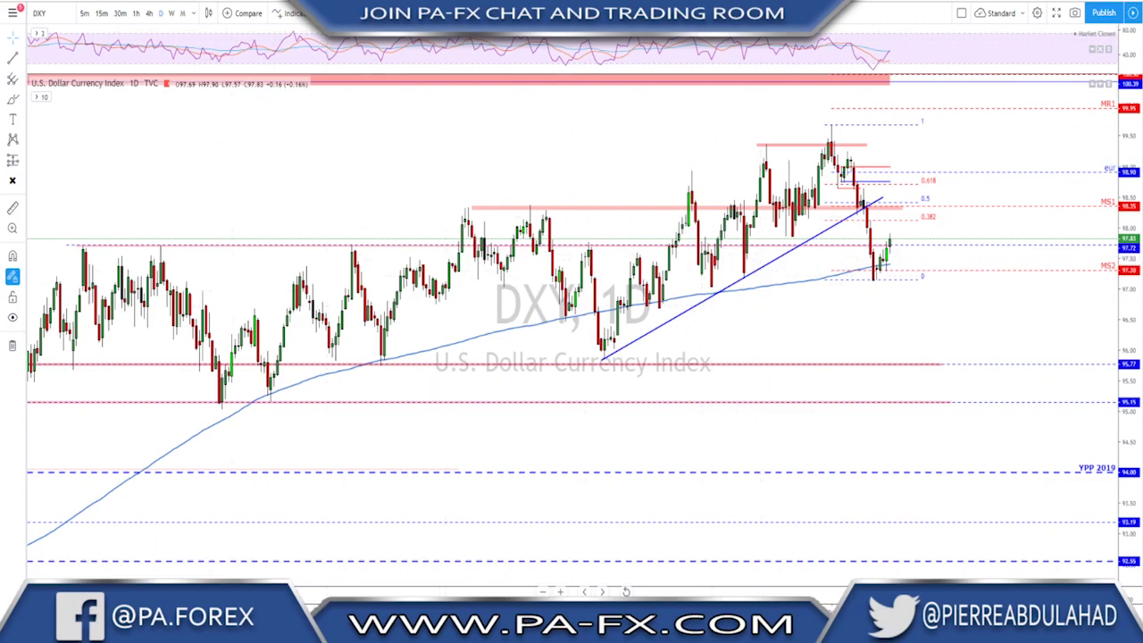
# Show DXY on the weekly timeframe, circle the rising trendline's break and its starting low with the brush, and remove both circles
pyautogui.click(173, 14)
pyautogui.scroll(4, 670, 222)
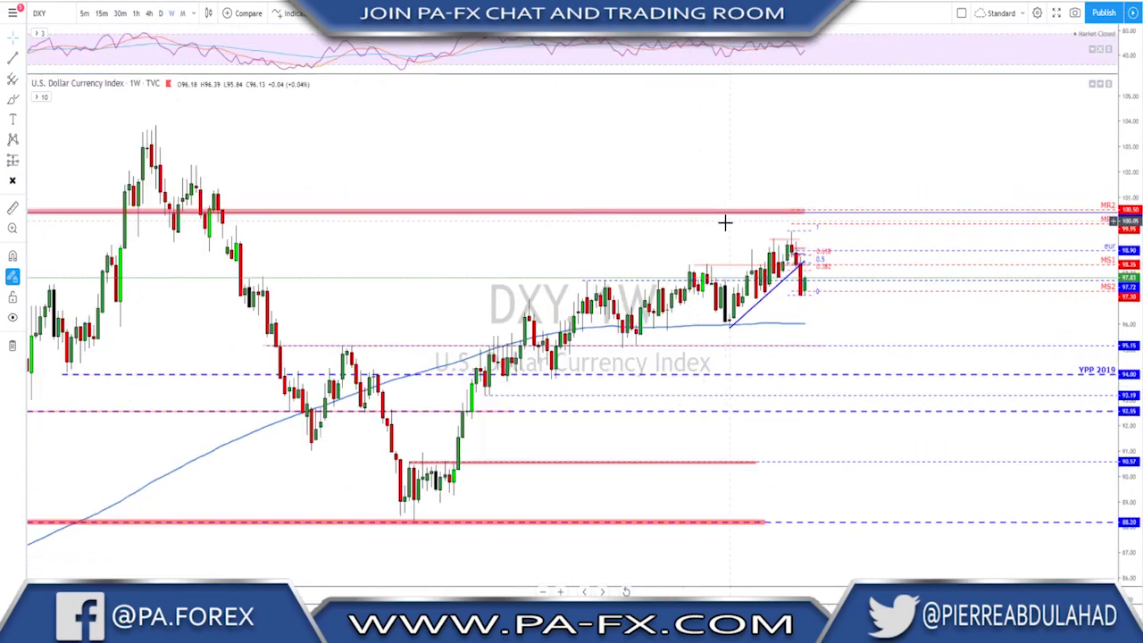
pyautogui.click(12, 100)
pyautogui.moveTo(728, 174)
pyautogui.mouseDown()
pyautogui.moveTo(720, 189)
pyautogui.moveTo(725, 172)
pyautogui.mouseUp()
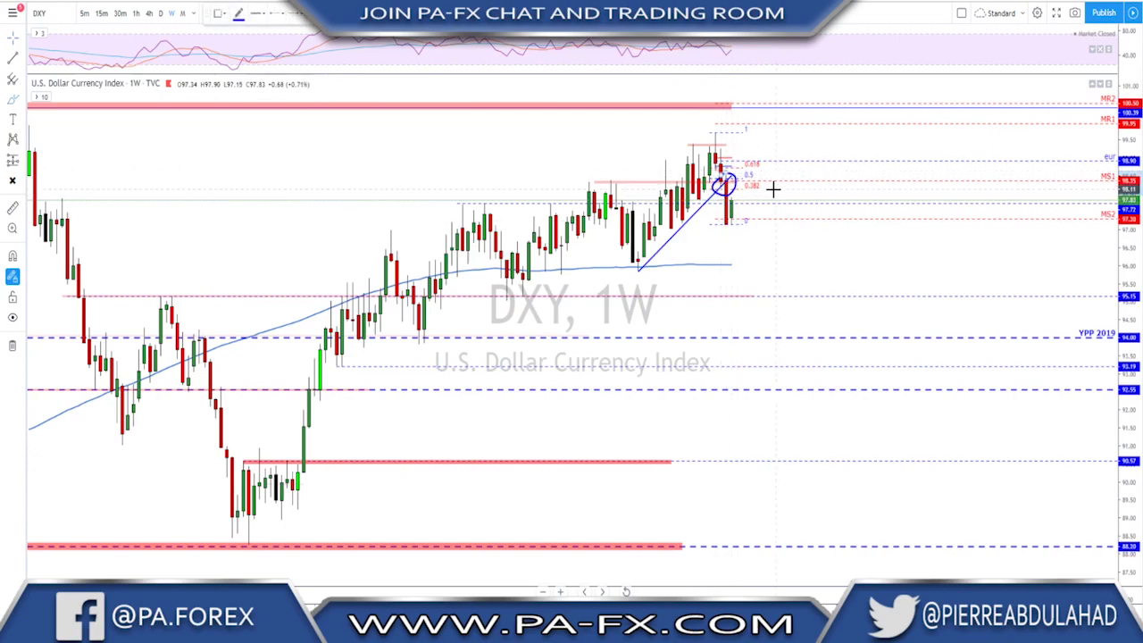
pyautogui.press('Delete')
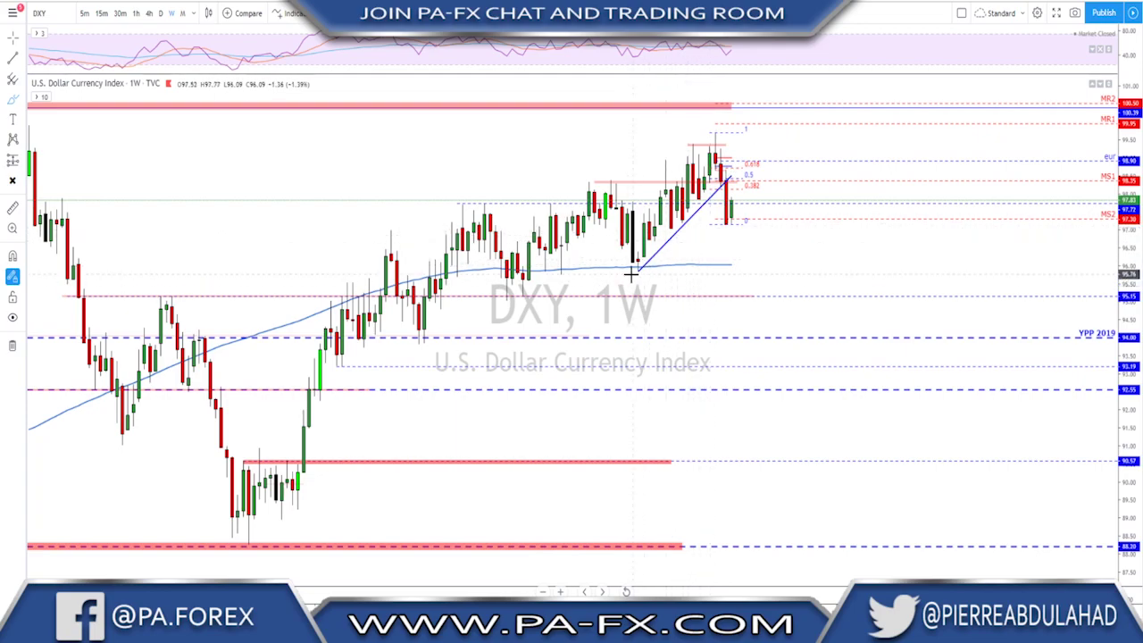
pyautogui.moveTo(634, 261); pyautogui.dragTo(637, 262)
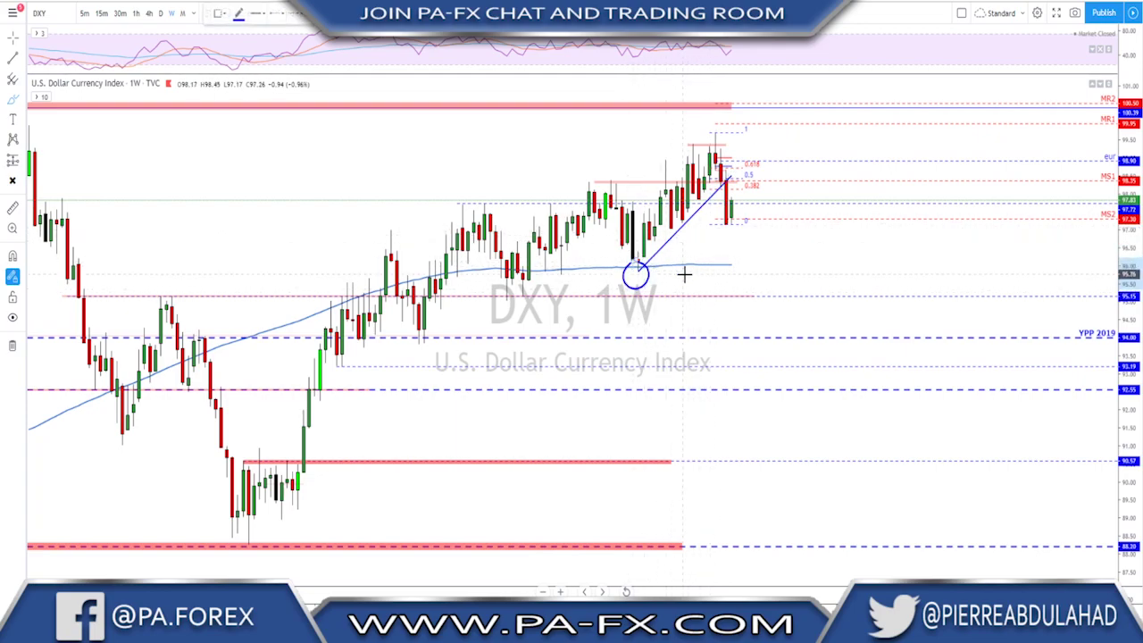
pyautogui.hotkey('ctrl', 'z')
# Switch DXY to the daily timeframe, mark the recent low near MS2 with a brush stroke and delete the stroke
pyautogui.click(161, 13)
pyautogui.click(162, 13)
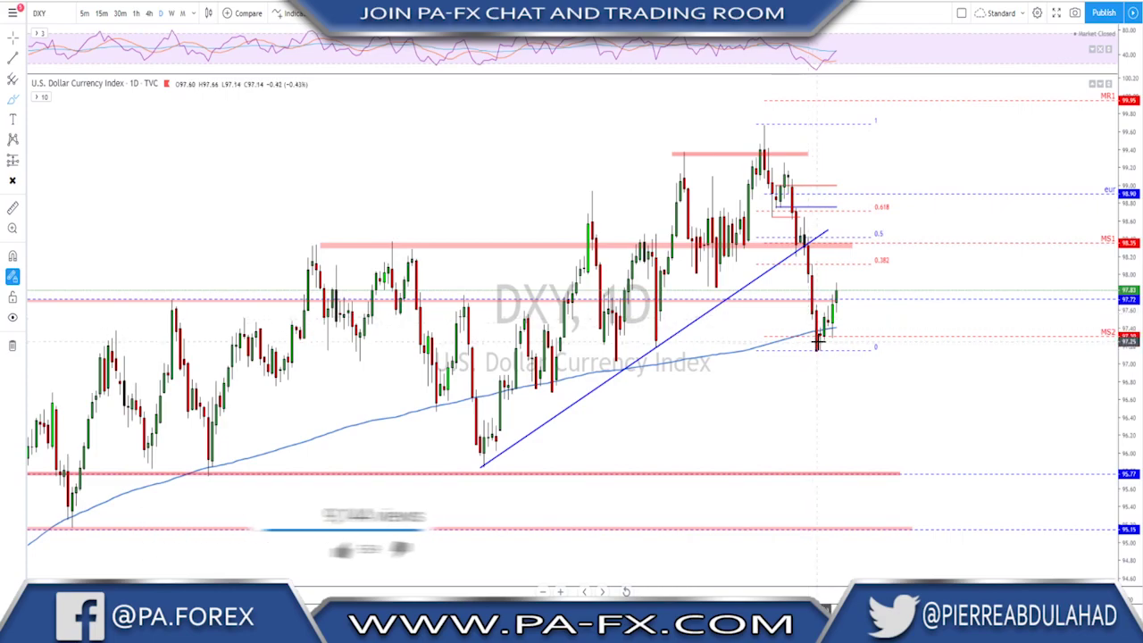
pyautogui.moveTo(818, 344)
pyautogui.mouseDown()
pyautogui.moveTo(851, 243)
pyautogui.moveTo(893, 342)
pyautogui.mouseUp()
pyautogui.press('Delete')
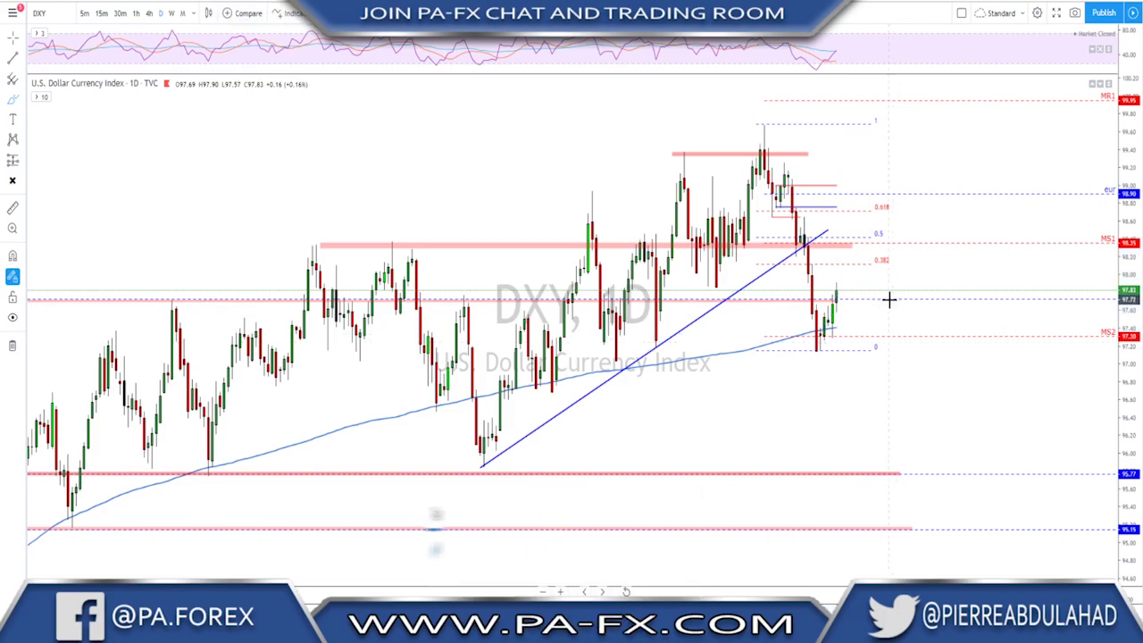
# Sketch a projected DXY bounce to the circled 0.5 retracement near MS1 and a renewed drop, and undo the sketches
pyautogui.scroll(-1, 888, 297)
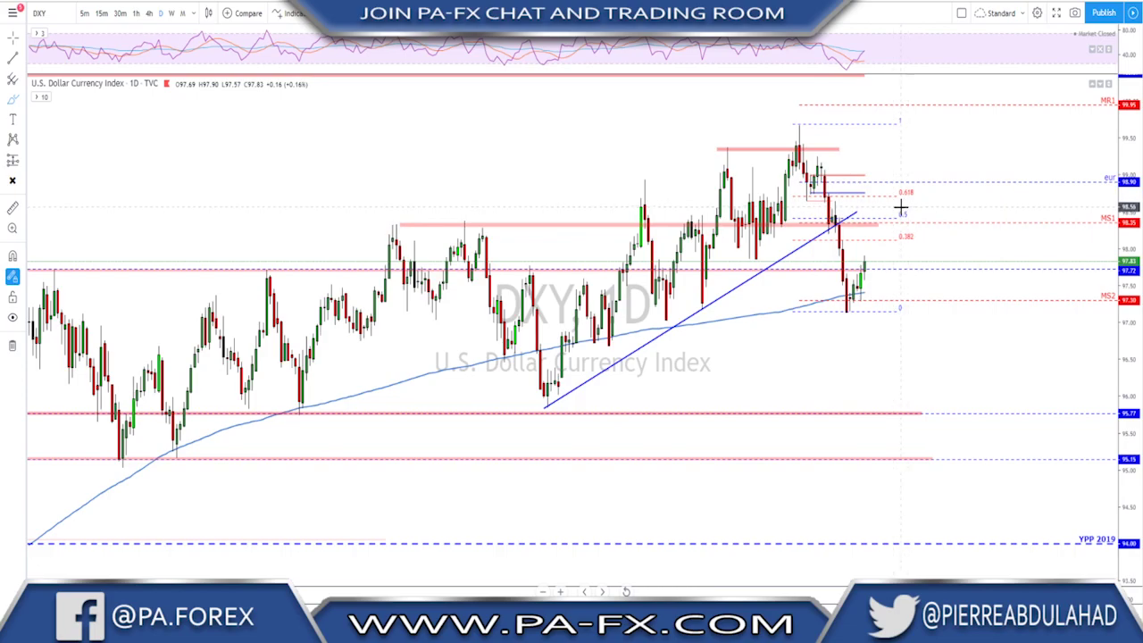
pyautogui.moveTo(889, 211)
pyautogui.mouseDown()
pyautogui.moveTo(904, 225)
pyautogui.moveTo(890, 212)
pyautogui.mouseUp()
pyautogui.moveTo(859, 284)
pyautogui.mouseDown()
pyautogui.moveTo(886, 225)
pyautogui.moveTo(914, 303)
pyautogui.mouseUp()
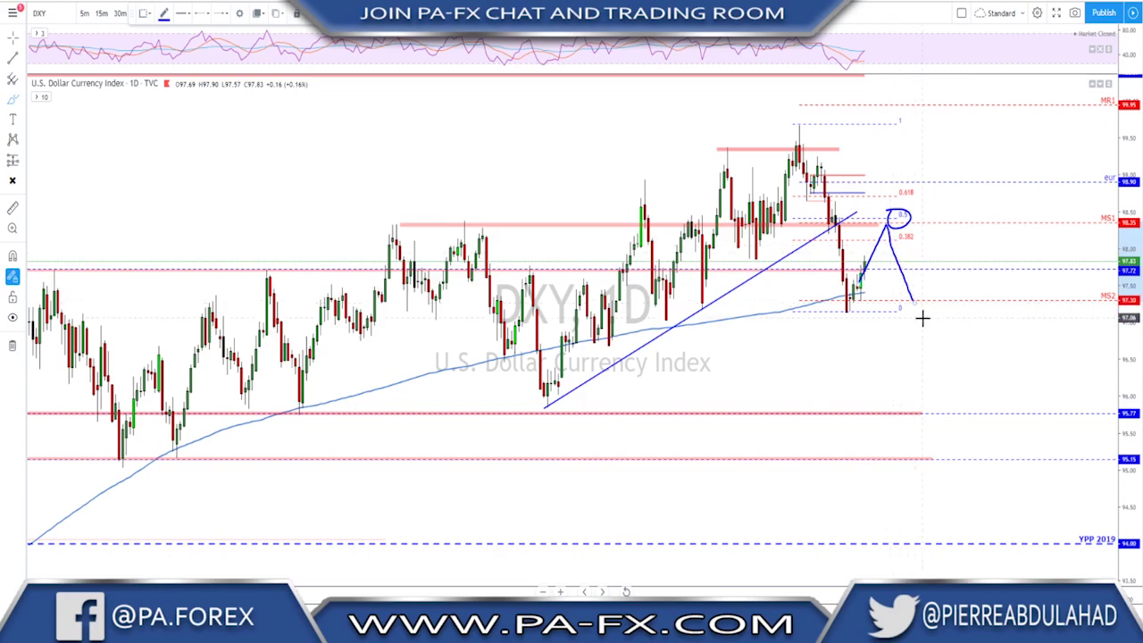
pyautogui.moveTo(799, 143)
pyautogui.mouseDown()
pyautogui.moveTo(856, 298)
pyautogui.moveTo(886, 236)
pyautogui.moveTo(937, 336)
pyautogui.mouseUp()
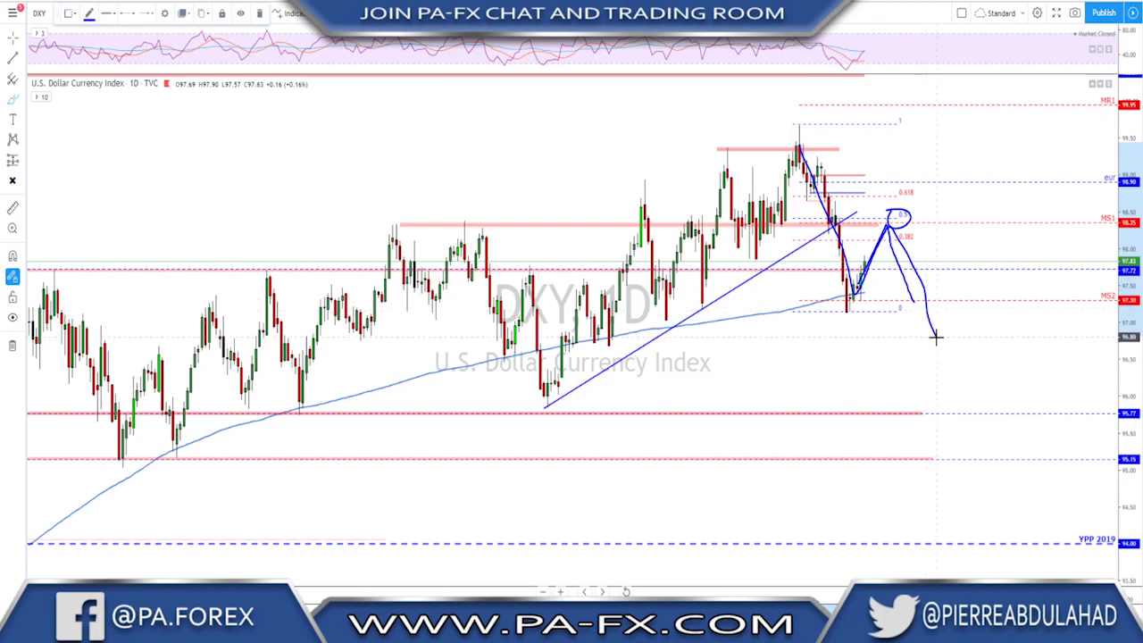
pyautogui.hotkey('ctrl', 'z')
pyautogui.hotkey('ctrl', 'z')
pyautogui.hotkey('ctrl', 'z')
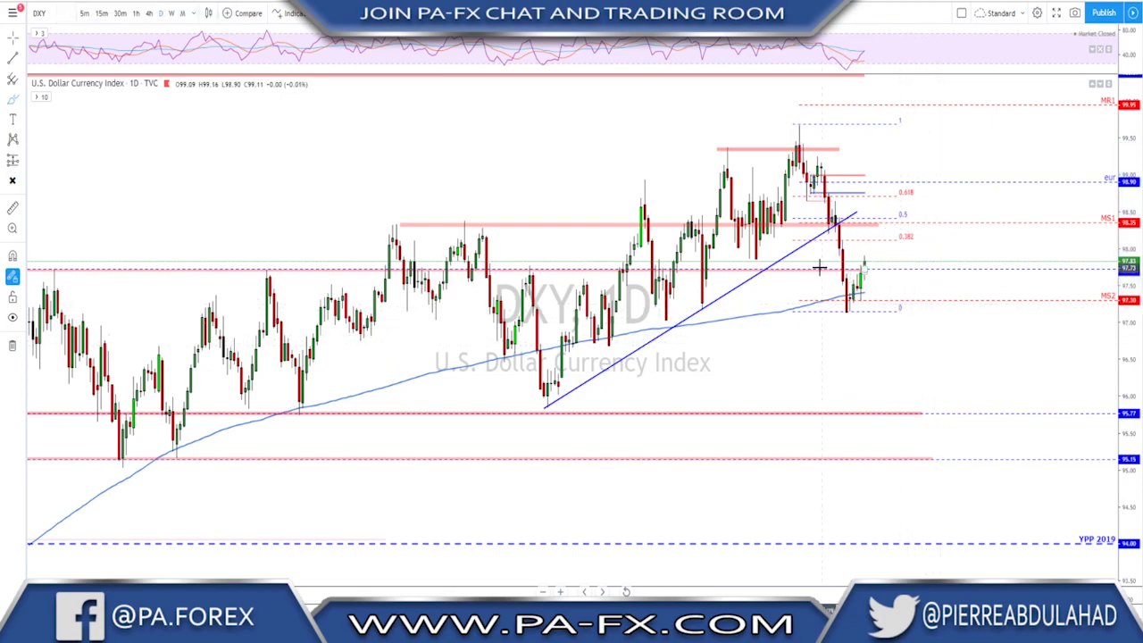
# Open the USOIL chart, brush a horizontal line just above the 54.19 zone beside the latest candles, and delete it
pyautogui.press('Down')
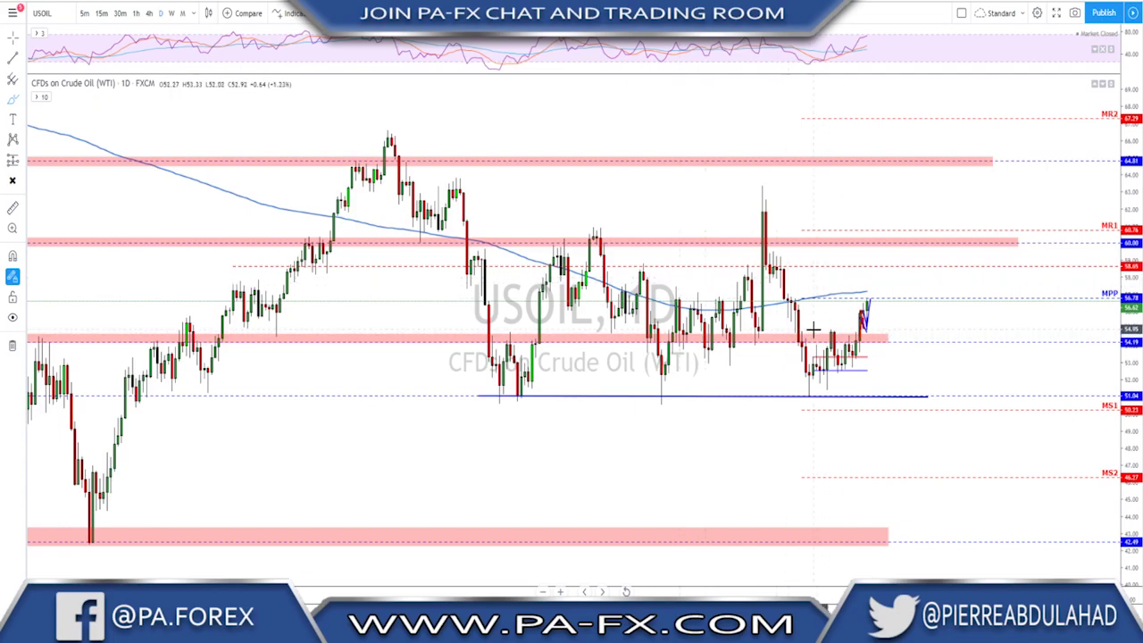
pyautogui.moveTo(809, 333); pyautogui.dragTo(914, 332)
pyautogui.hotkey('ctrl', 'z')
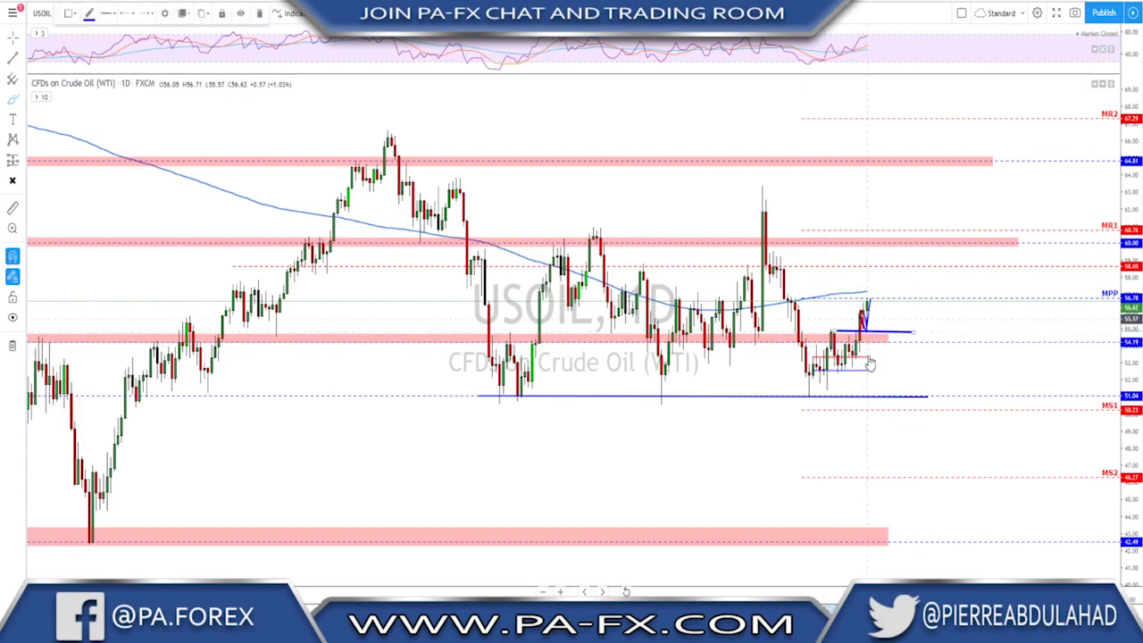
pyautogui.press('Delete')
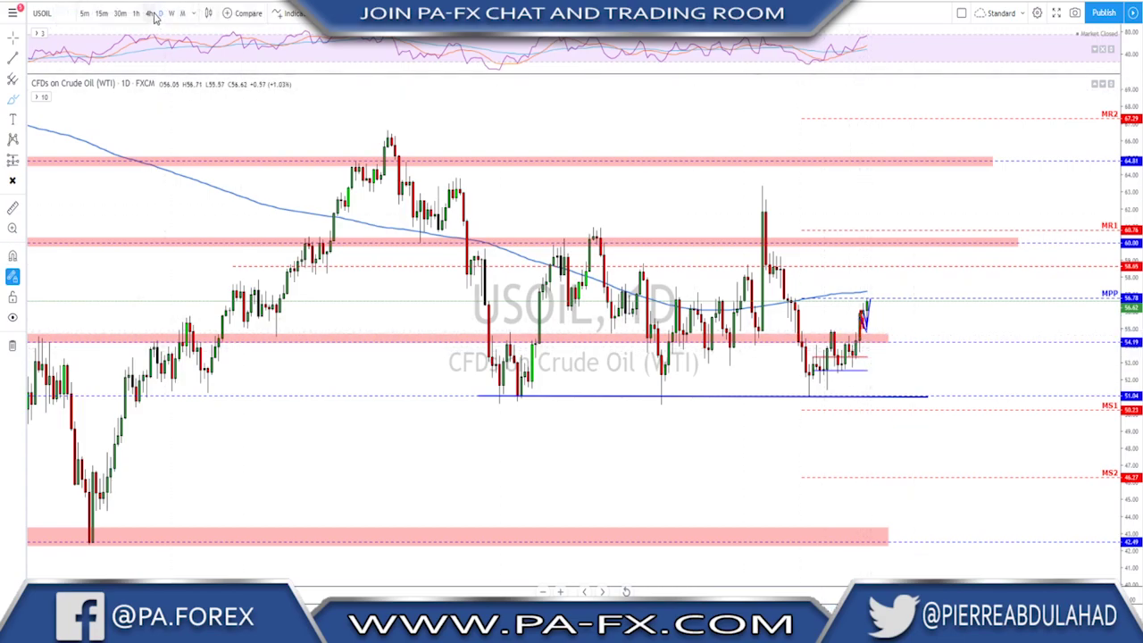
# View the crude oil chart on the 4-hour timeframe and on the 1-hour timeframe
pyautogui.click(150, 12)
pyautogui.scroll(3, 729, 427)
pyautogui.scroll(1, 729, 428)
pyautogui.scroll(-1, 709, 342)
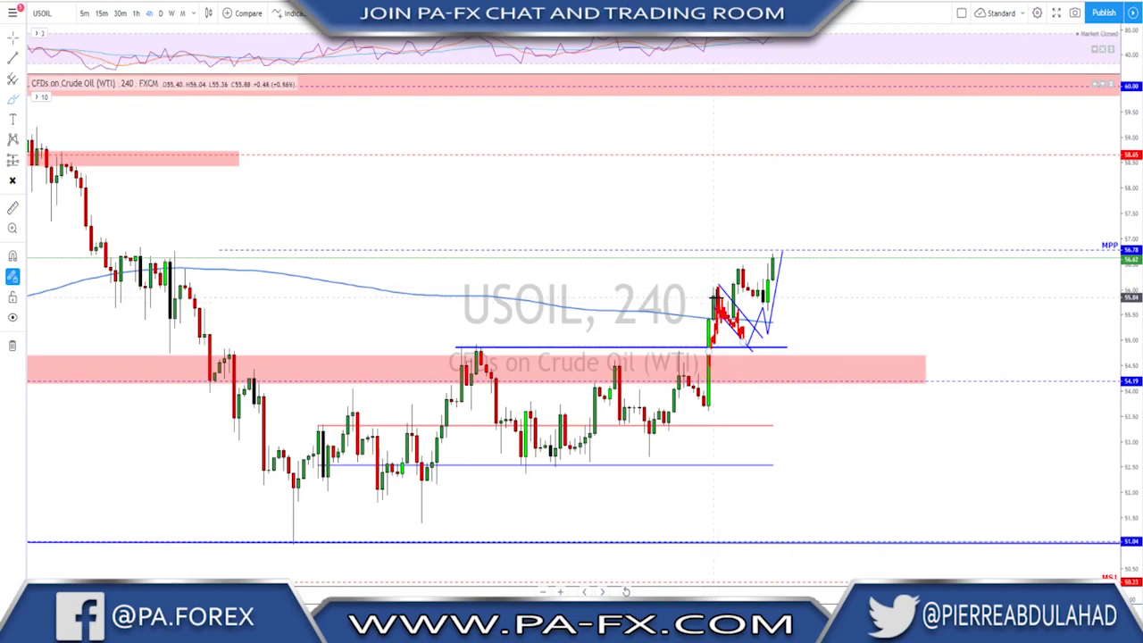
pyautogui.click(133, 14)
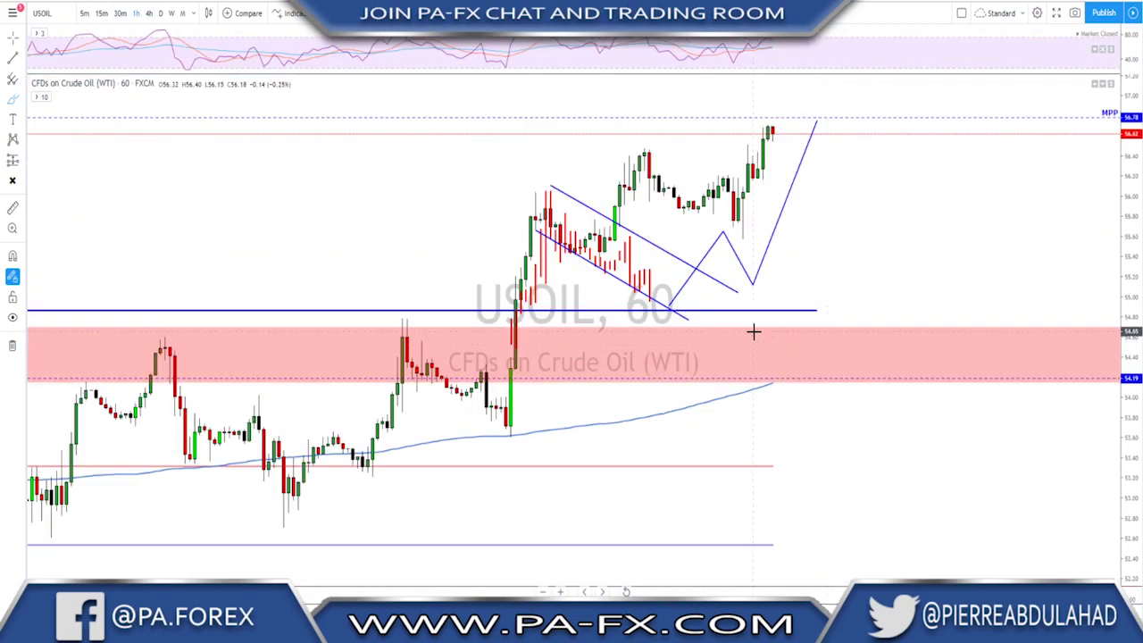
pyautogui.scroll(-4, 786, 326)
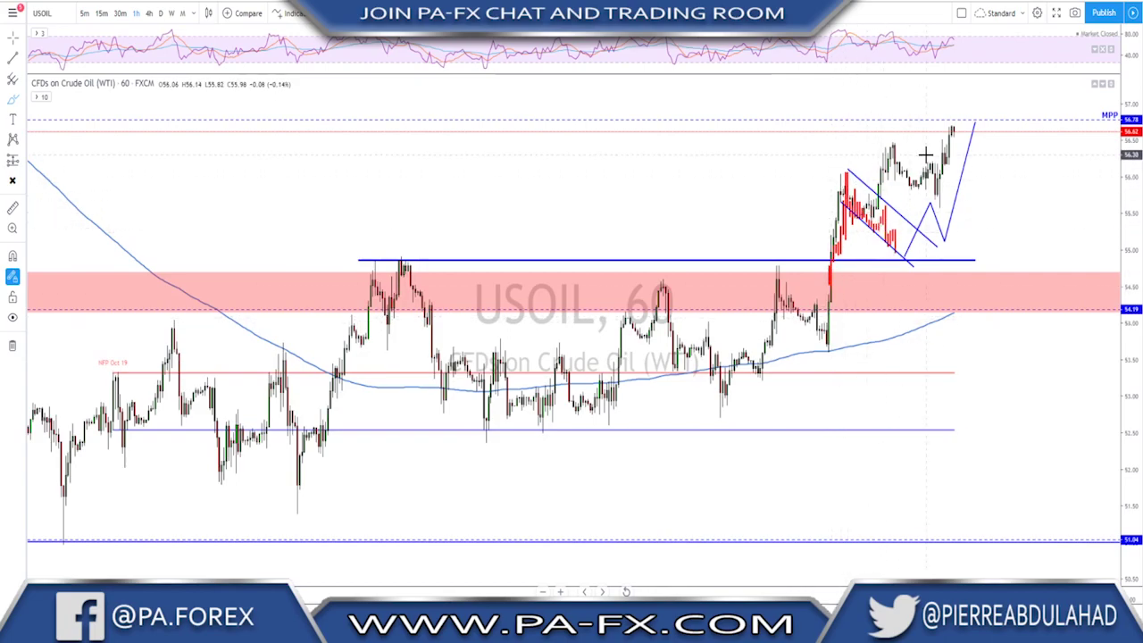
# Trace the recent crude oil swings up toward the MPP level with the brush and delete the tracing
pyautogui.click(868, 209)
pyautogui.moveTo(870, 209)
pyautogui.mouseDown()
pyautogui.moveTo(889, 147)
pyautogui.moveTo(905, 174)
pyautogui.moveTo(931, 167)
pyautogui.moveTo(942, 191)
pyautogui.moveTo(955, 127)
pyautogui.mouseUp()
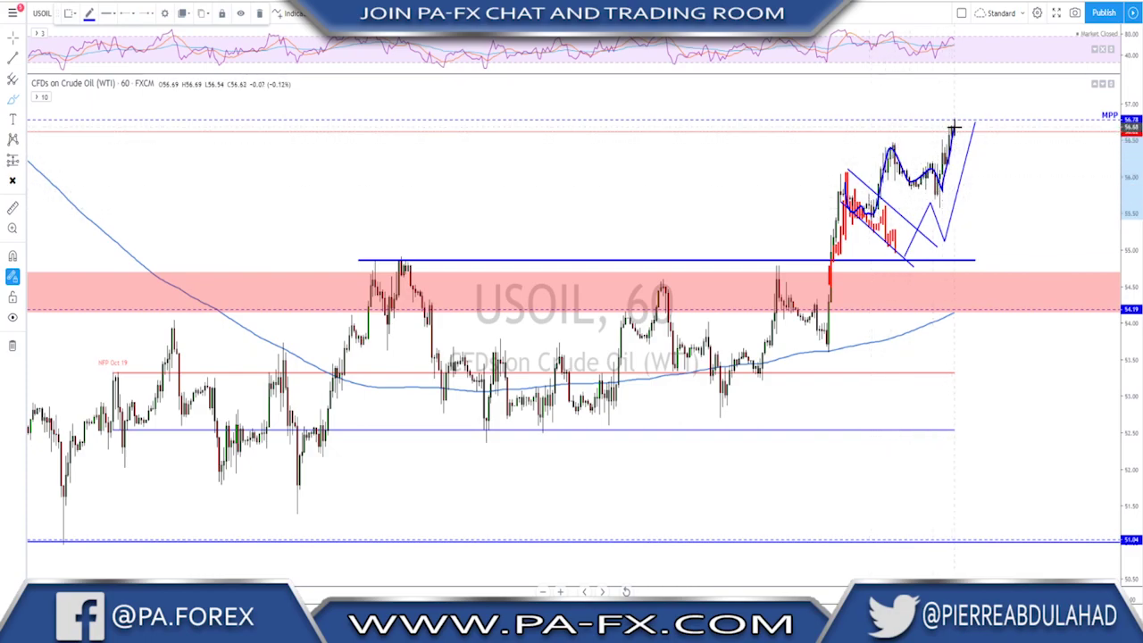
pyautogui.press('Delete')
pyautogui.press('Escape')
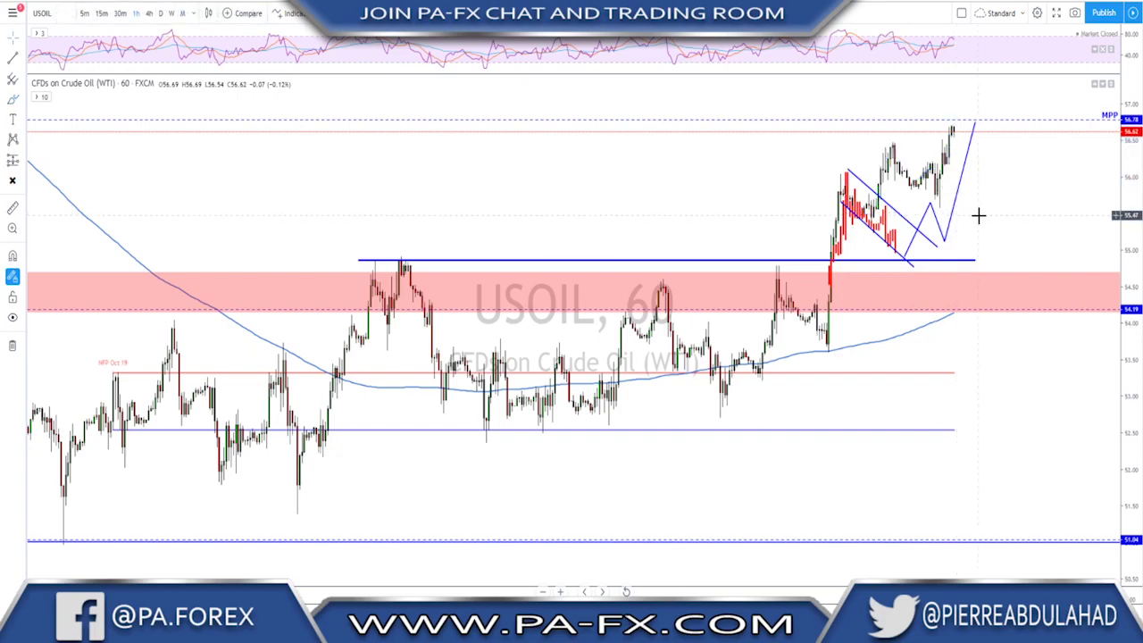
# Delete the old zigzag projection, the descending channel lines and the red bar pattern beside the latest crude oil candles
pyautogui.click(956, 206)
pyautogui.hotkey('ctrl', 'z')
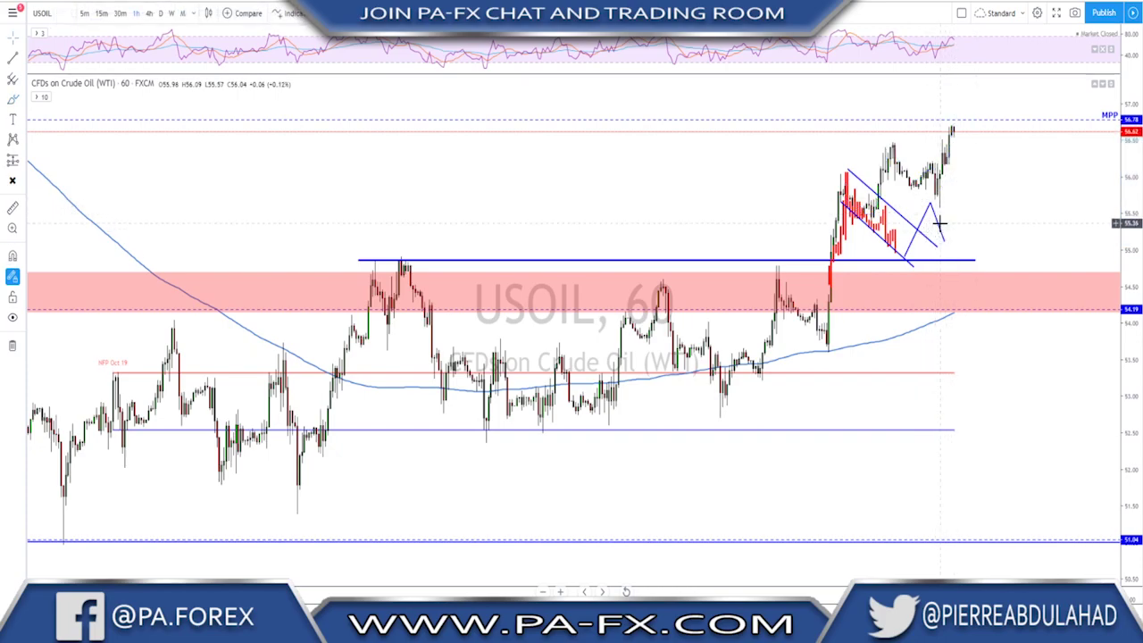
pyautogui.hotkey('ctrl', 'z')
pyautogui.click(925, 217)
pyautogui.press('Delete')
pyautogui.click(882, 229)
pyautogui.press('Delete')
pyautogui.click(890, 210)
pyautogui.hotkey('ctrl', 'z')
# Switch crude oil to the 4-hour timeframe, sketch a rise from the MPP level to 58.65 and undo the sketch
pyautogui.click(148, 13)
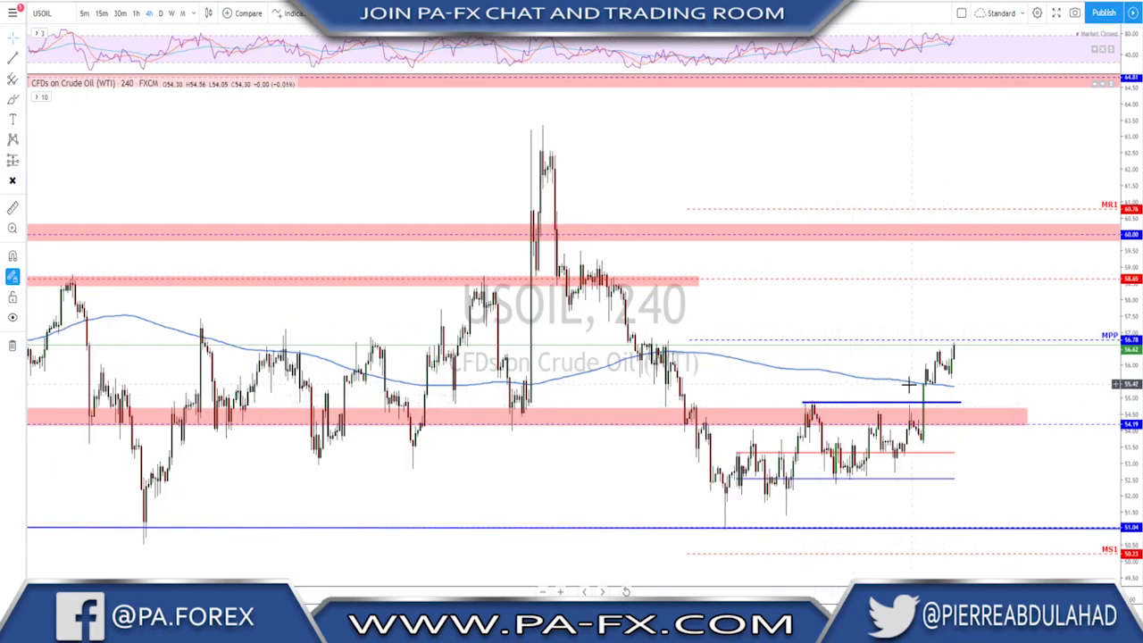
pyautogui.scroll(3, 1015, 388)
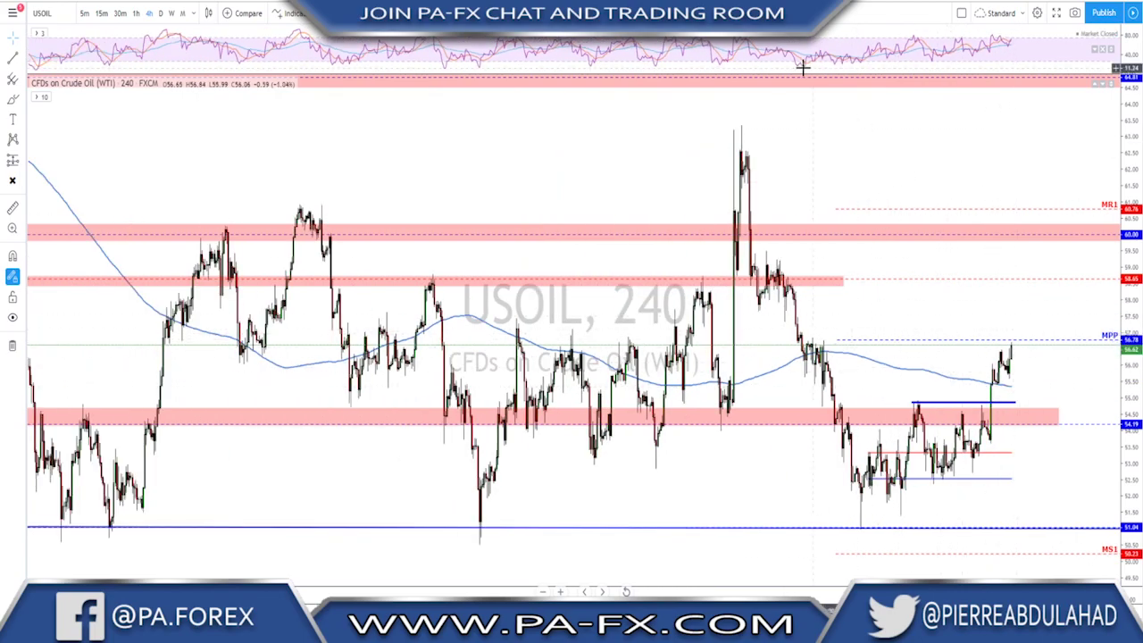
pyautogui.click(1012, 339)
pyautogui.moveTo(1011, 338); pyautogui.dragTo(1044, 279)
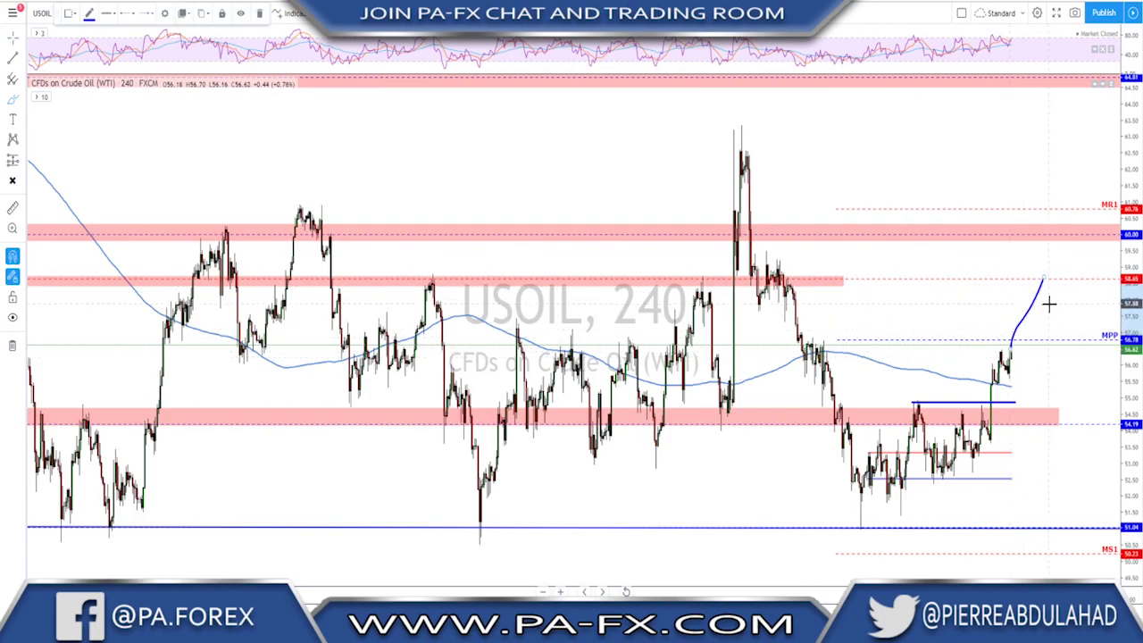
pyautogui.hotkey('ctrl', 'z')
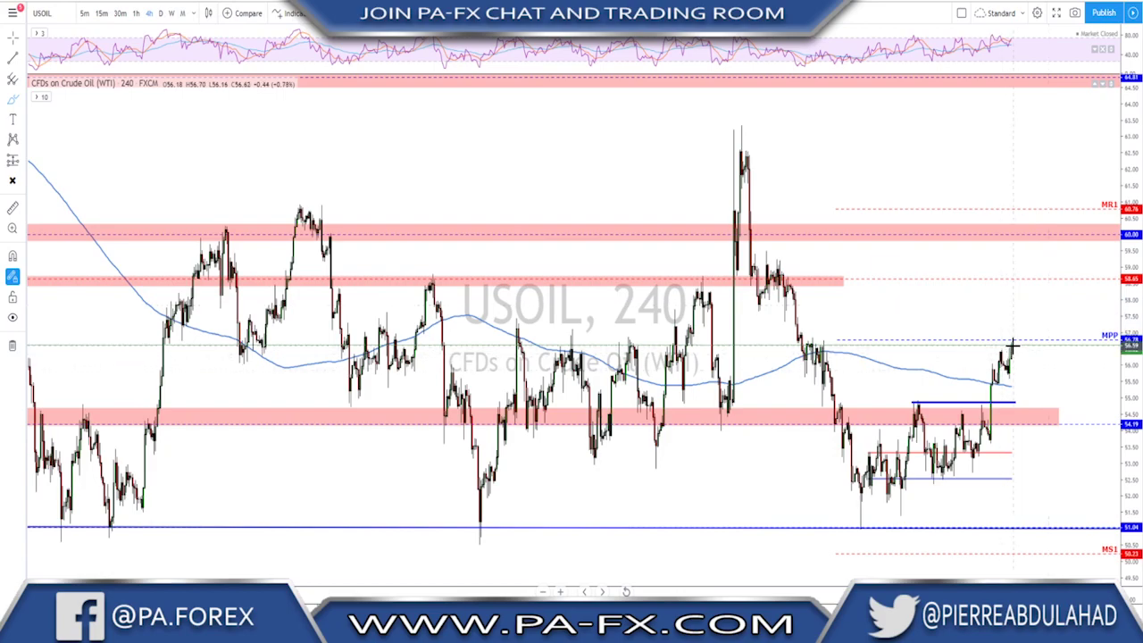
# Sketch a crude oil pullback from MPP into the 54.19 zone with a bounce back up, and undo the drawing
pyautogui.moveTo(1013, 339); pyautogui.dragTo(1034, 406)
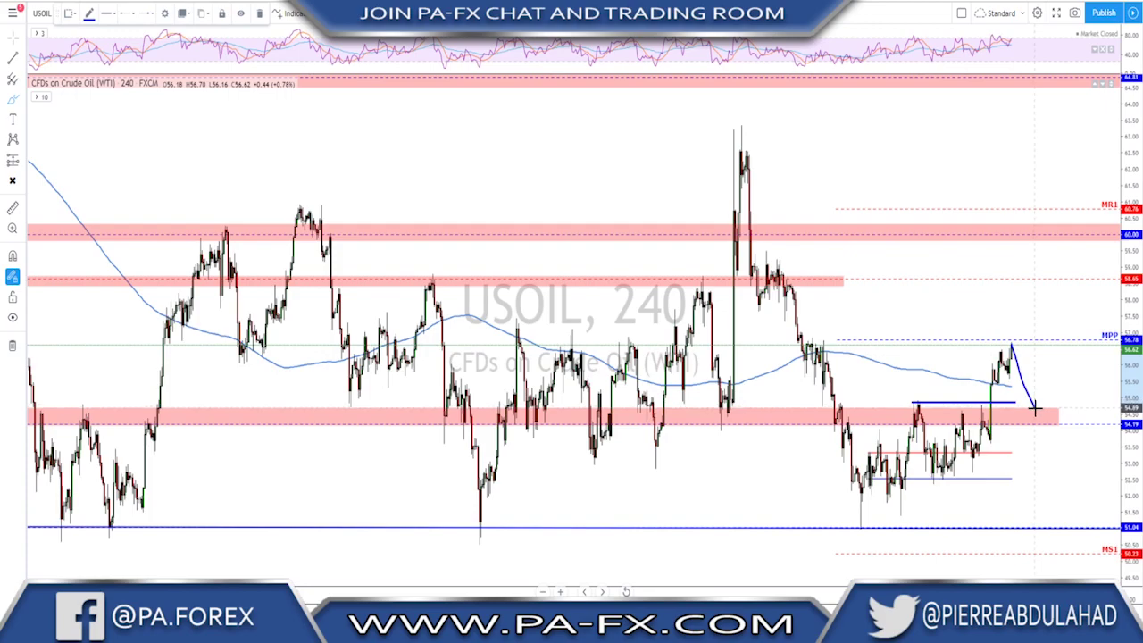
pyautogui.moveTo(1044, 408)
pyautogui.mouseDown()
pyautogui.moveTo(1025, 420)
pyautogui.moveTo(1049, 386)
pyautogui.moveTo(1053, 342)
pyautogui.moveTo(1044, 356)
pyautogui.moveTo(1057, 336)
pyautogui.moveTo(1057, 366)
pyautogui.mouseUp()
pyautogui.hotkey('ctrl', 'z')
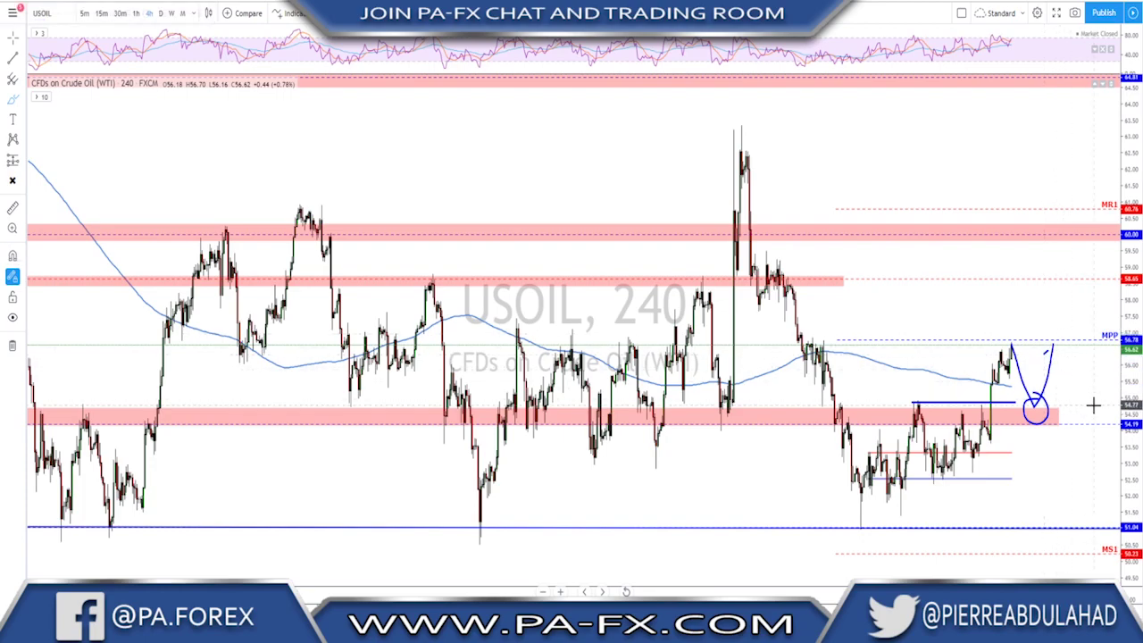
pyautogui.scroll(1, 1093, 407)
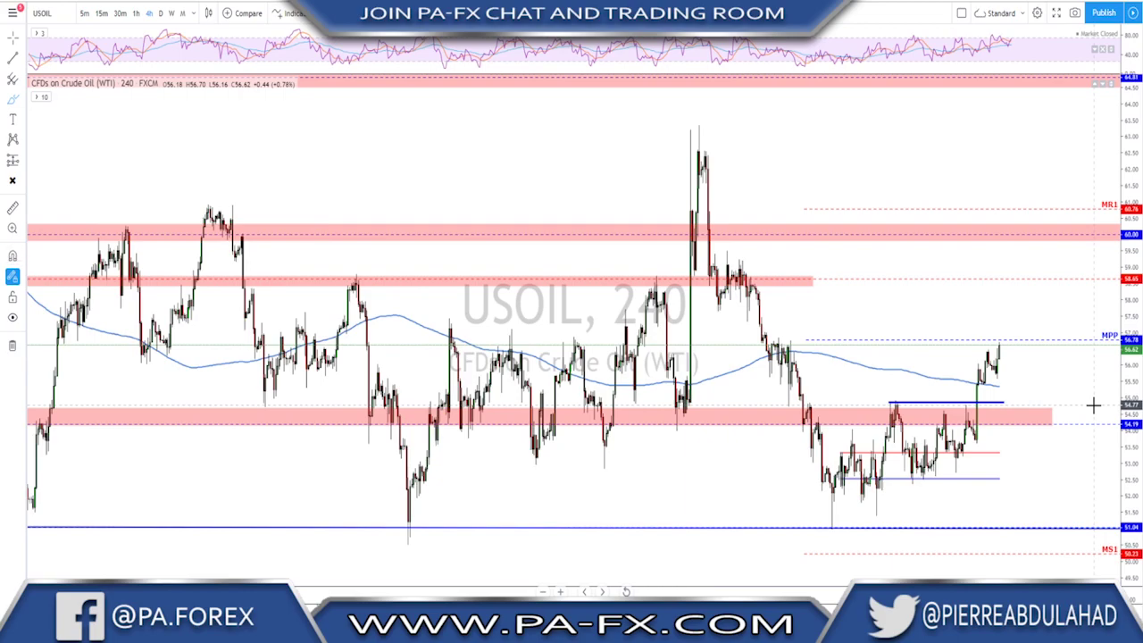
# Open the GOLD chart on the 4-hour timeframe and enlarge the recent candles around the descending channel
pyautogui.press('space')
pyautogui.scroll(1, 949, 235)
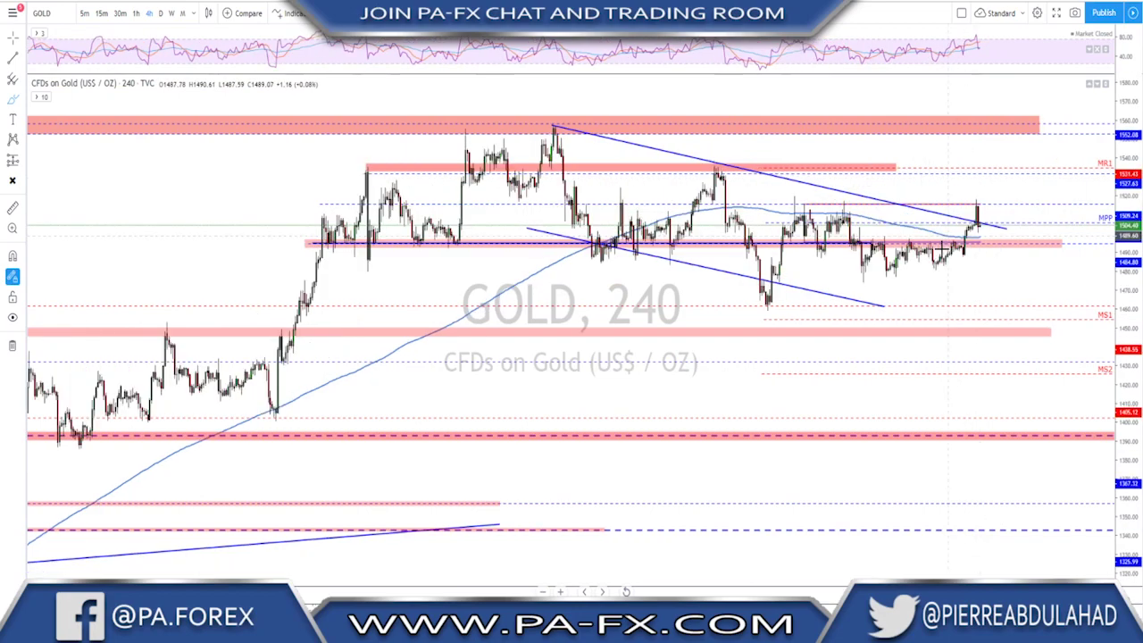
pyautogui.scroll(2, 653, 283)
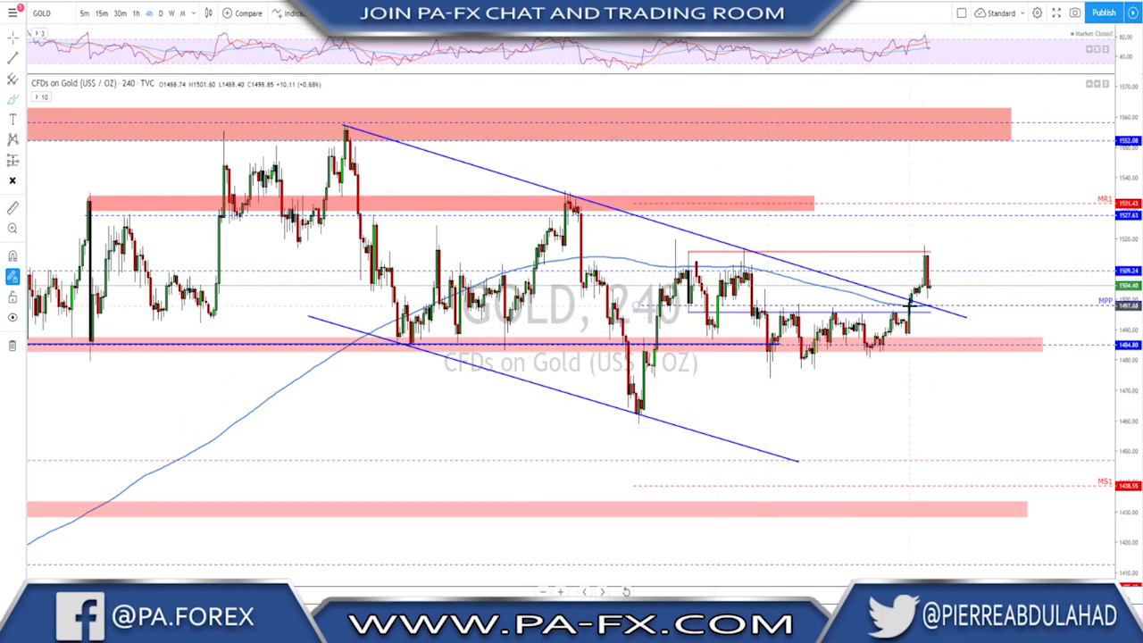
# Sketch gold's channel breakout, the horizontal resistance it reached and the pullback from it, and undo the strokes
pyautogui.moveTo(910, 306); pyautogui.dragTo(925, 253)
pyautogui.moveTo(670, 251); pyautogui.dragTo(822, 251)
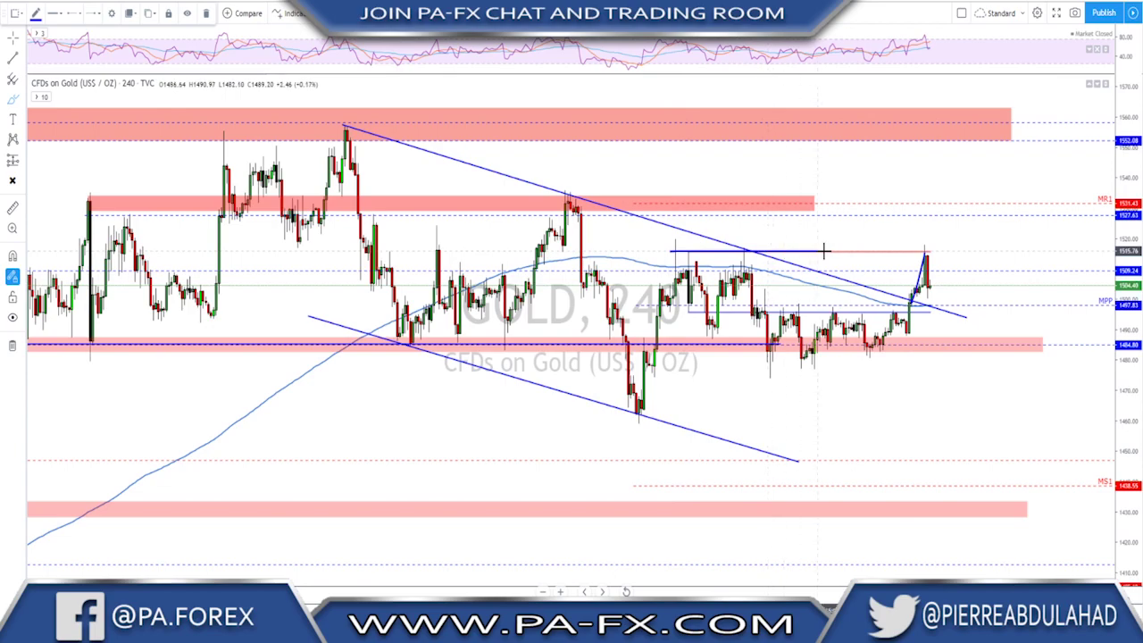
pyautogui.moveTo(925, 253); pyautogui.dragTo(931, 287)
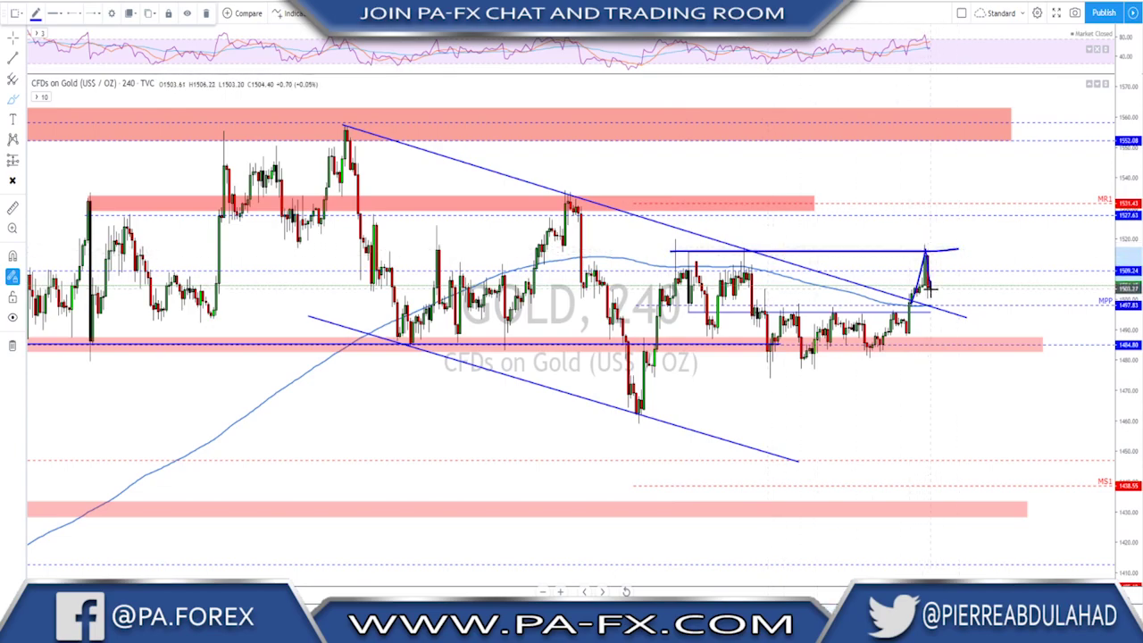
pyautogui.hotkey('ctrl', 'z')
pyautogui.hotkey('ctrl', 'z')
pyautogui.hotkey('ctrl', 'z')
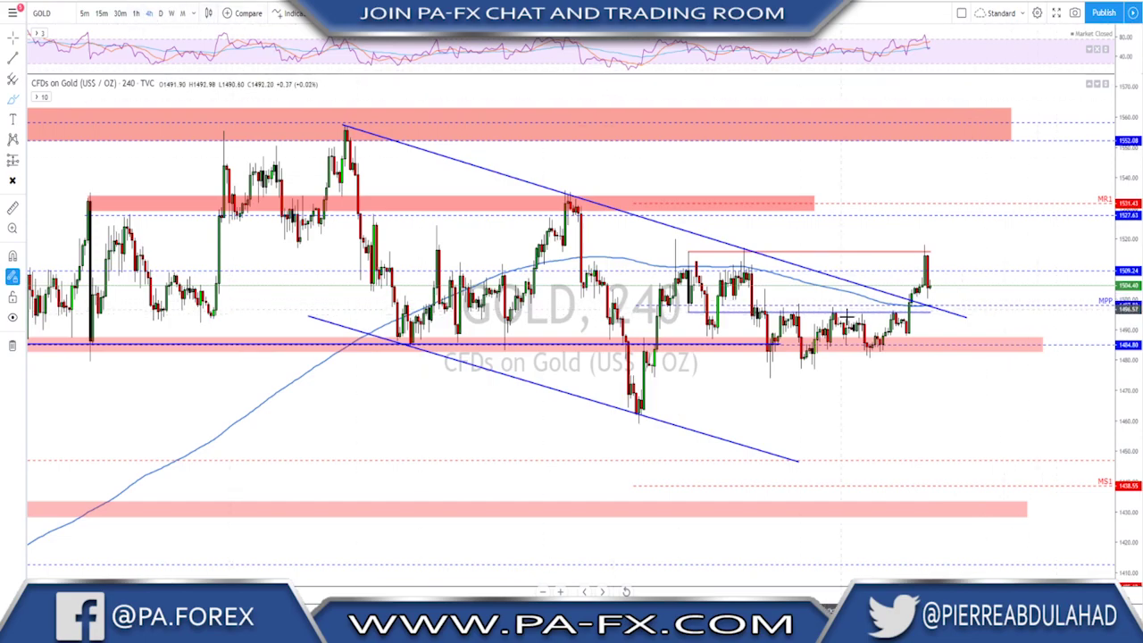
# Mark the gold retest area at the MPP level, sketch a bounce from it to the red resistance line, and undo the marks
pyautogui.moveTo(930, 292)
pyautogui.mouseDown()
pyautogui.moveTo(944, 302)
pyautogui.moveTo(928, 296)
pyautogui.mouseUp()
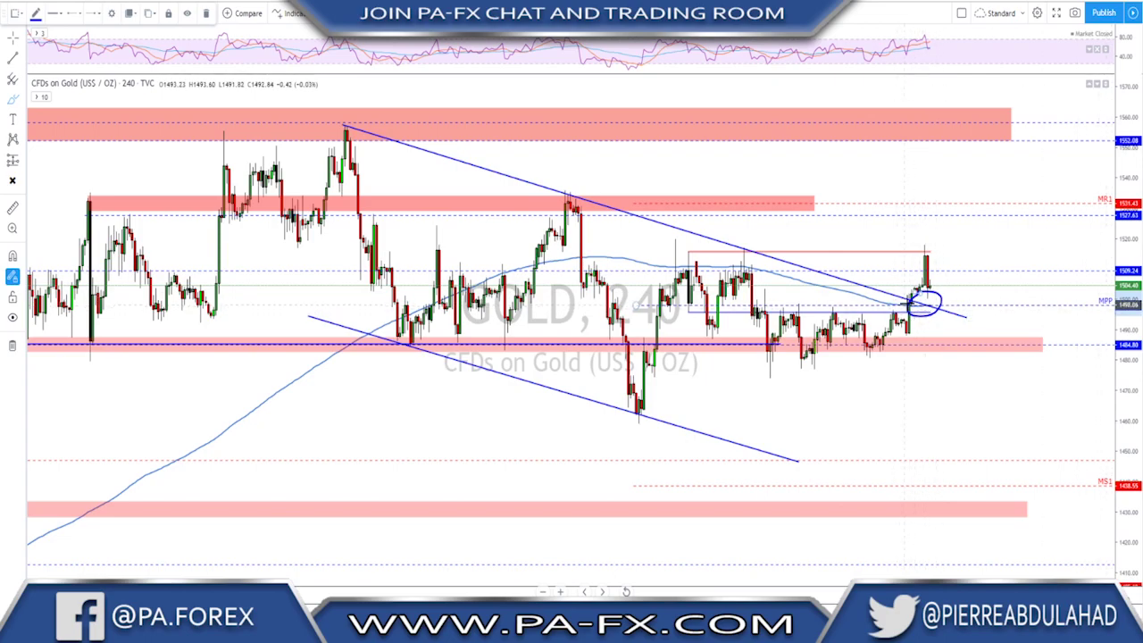
pyautogui.moveTo(806, 307); pyautogui.dragTo(968, 309)
pyautogui.hotkey('ctrl', 'z')
pyautogui.hotkey('ctrl', 'z')
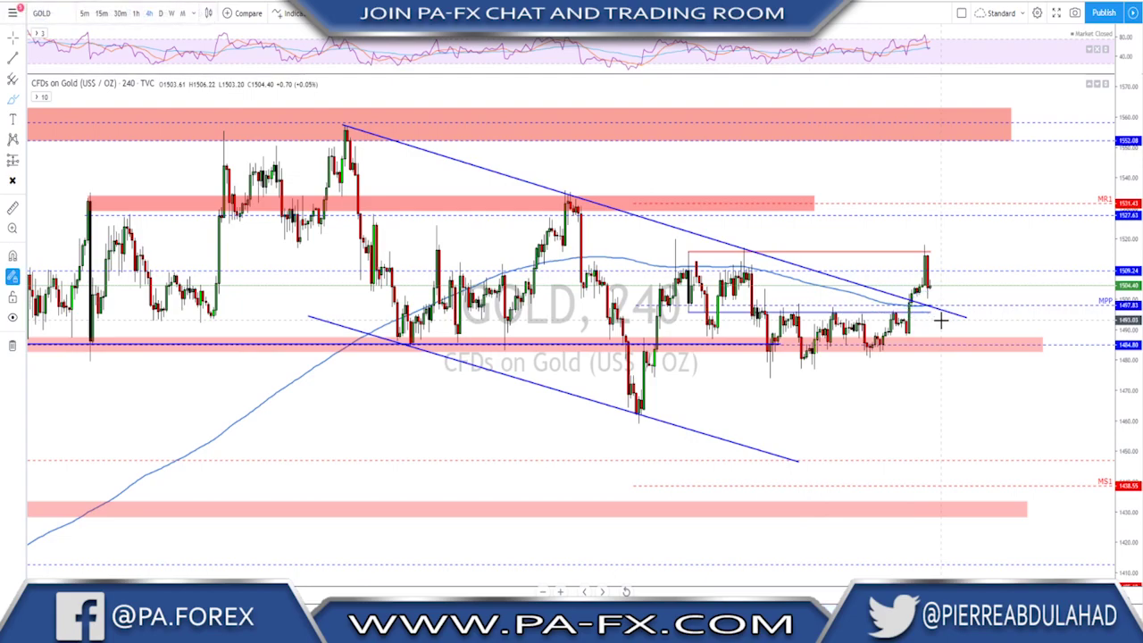
pyautogui.moveTo(929, 283)
pyautogui.mouseDown()
pyautogui.moveTo(941, 310)
pyautogui.moveTo(957, 248)
pyautogui.mouseUp()
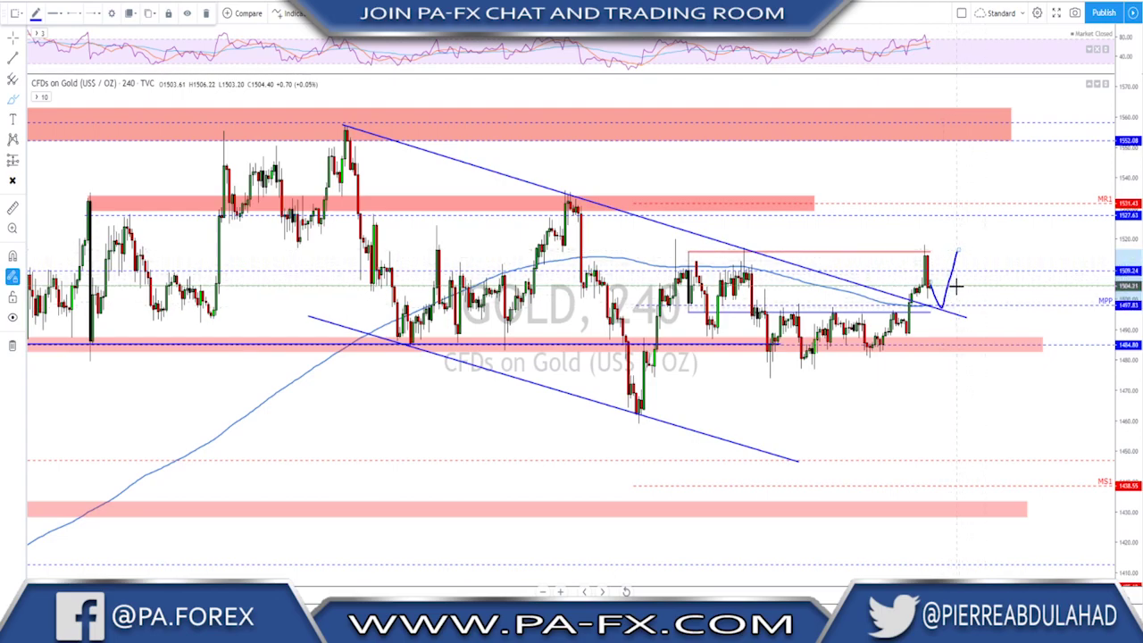
pyautogui.hotkey('ctrl', 'z')
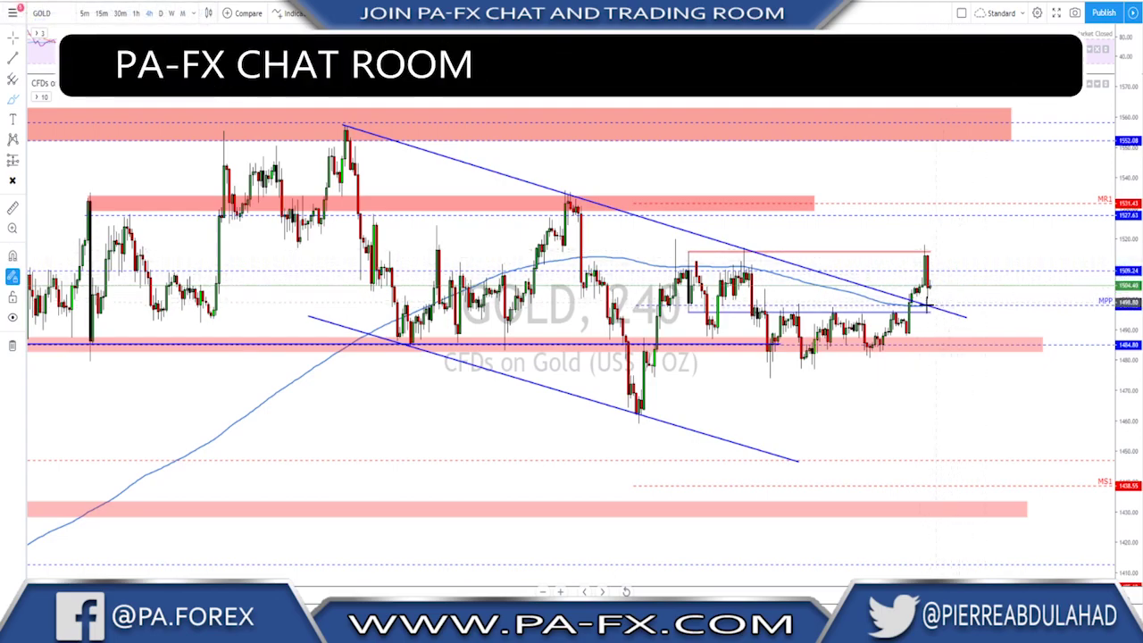
# Switch the gold chart to the daily timeframe, sketch the resistance across the recent highs, and remove the stroke
pyautogui.click(161, 13)
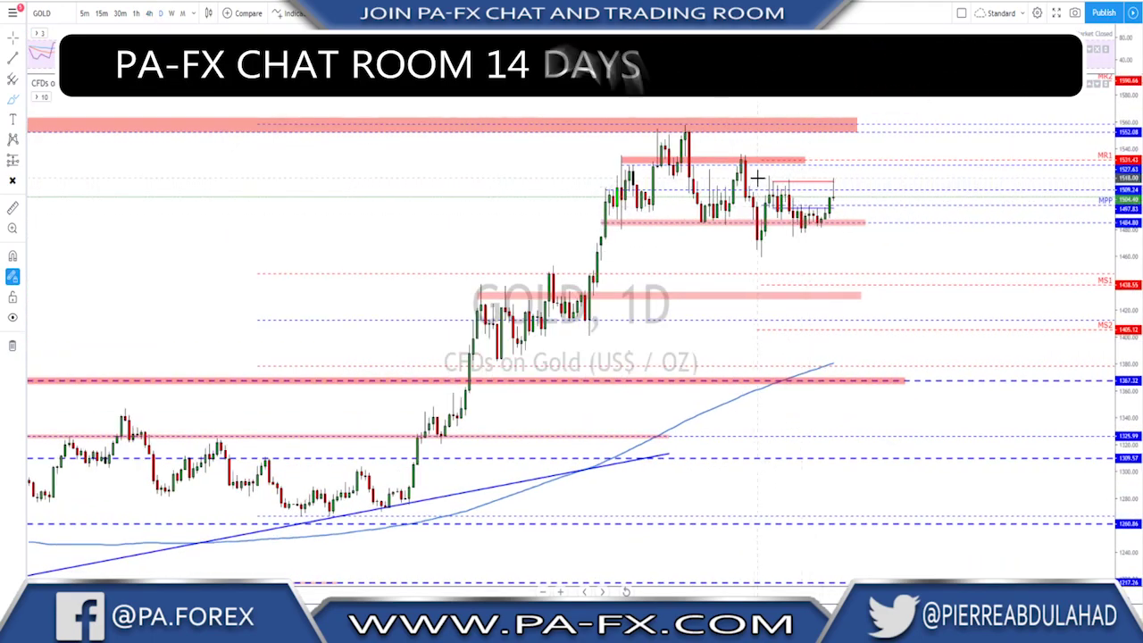
pyautogui.moveTo(755, 181); pyautogui.dragTo(872, 187)
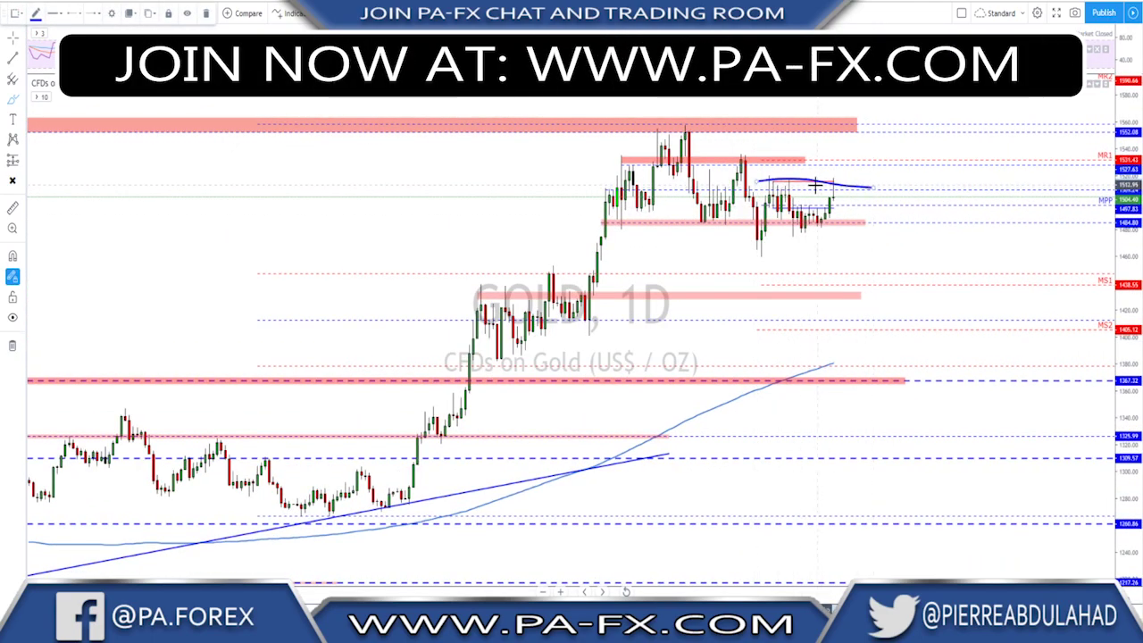
pyautogui.press('Delete')
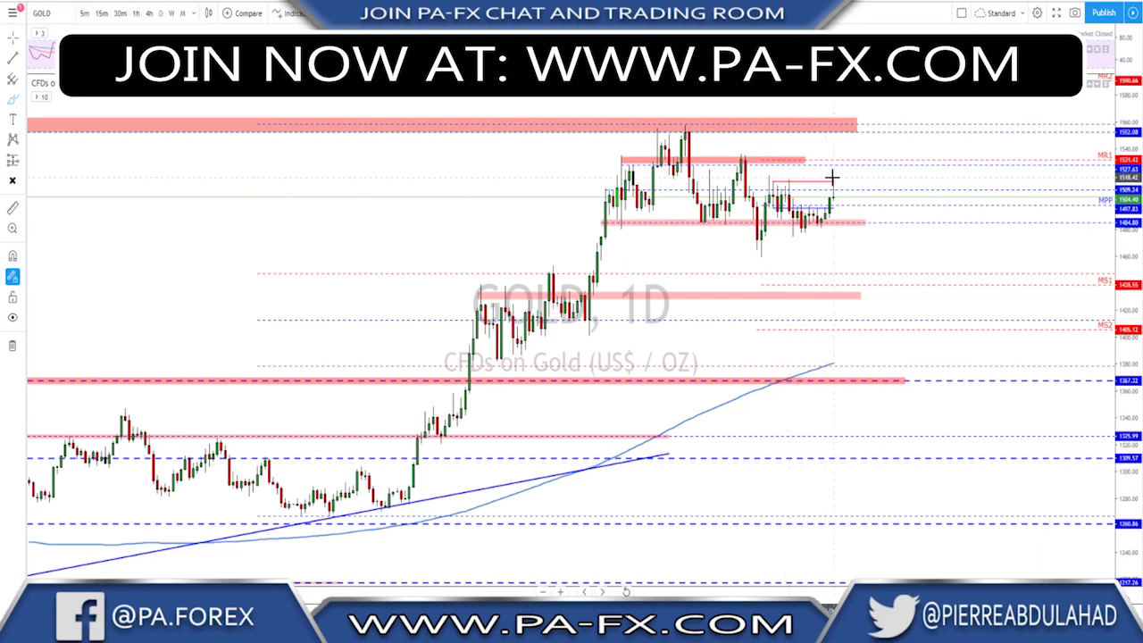
# Mark gold's recent daily range with horizontal brush strokes along its upper and lower bounds, and undo both strokes
pyautogui.scroll(5, 765, 240)
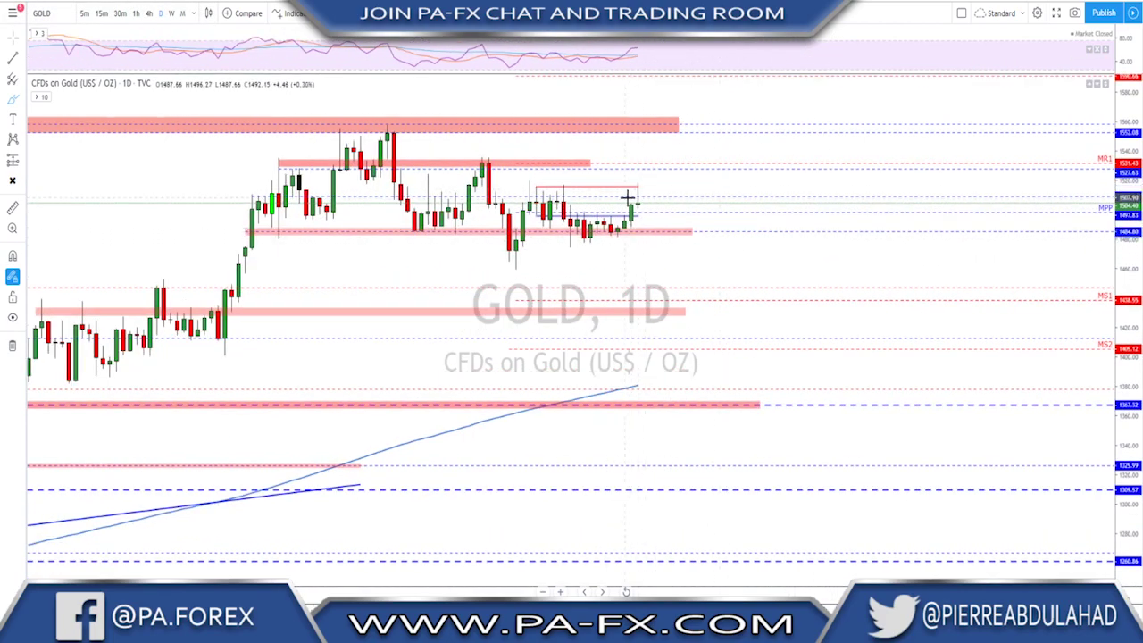
pyautogui.scroll(-1, 666, 184)
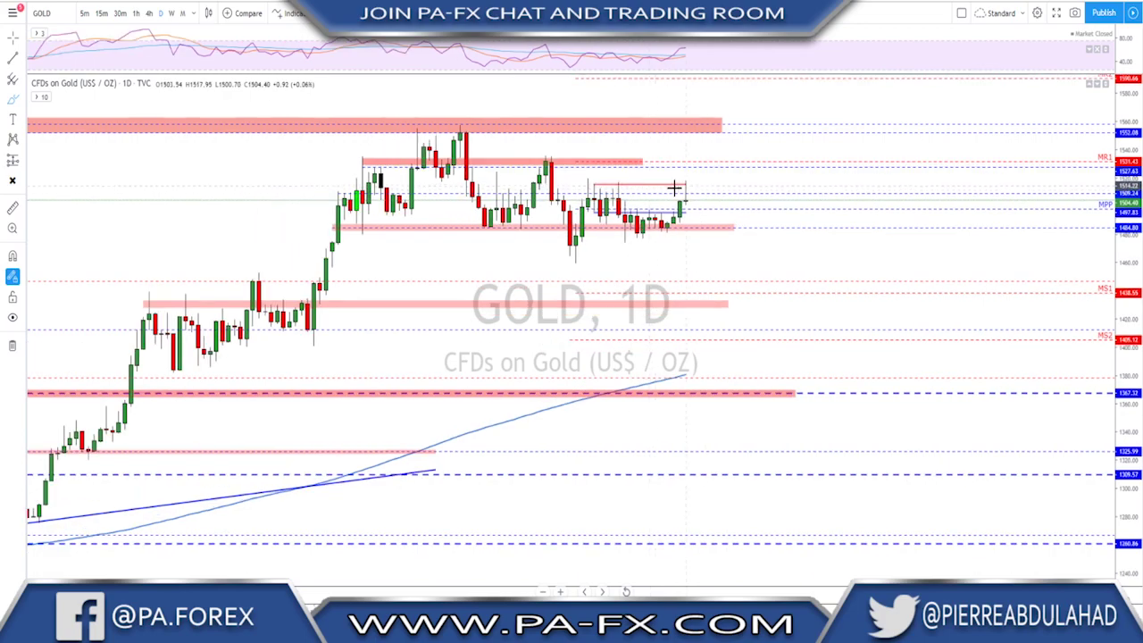
pyautogui.moveTo(584, 184); pyautogui.dragTo(718, 183)
pyautogui.moveTo(574, 235); pyautogui.dragTo(776, 236)
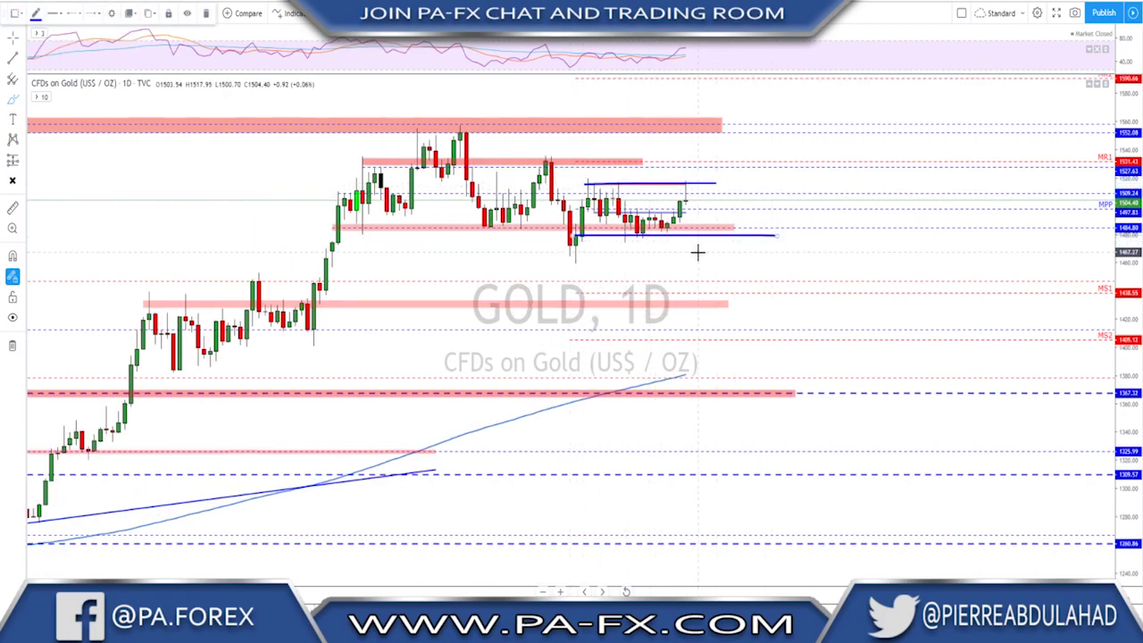
pyautogui.hotkey('ctrl', 'z')
pyautogui.hotkey('ctrl', 'z')
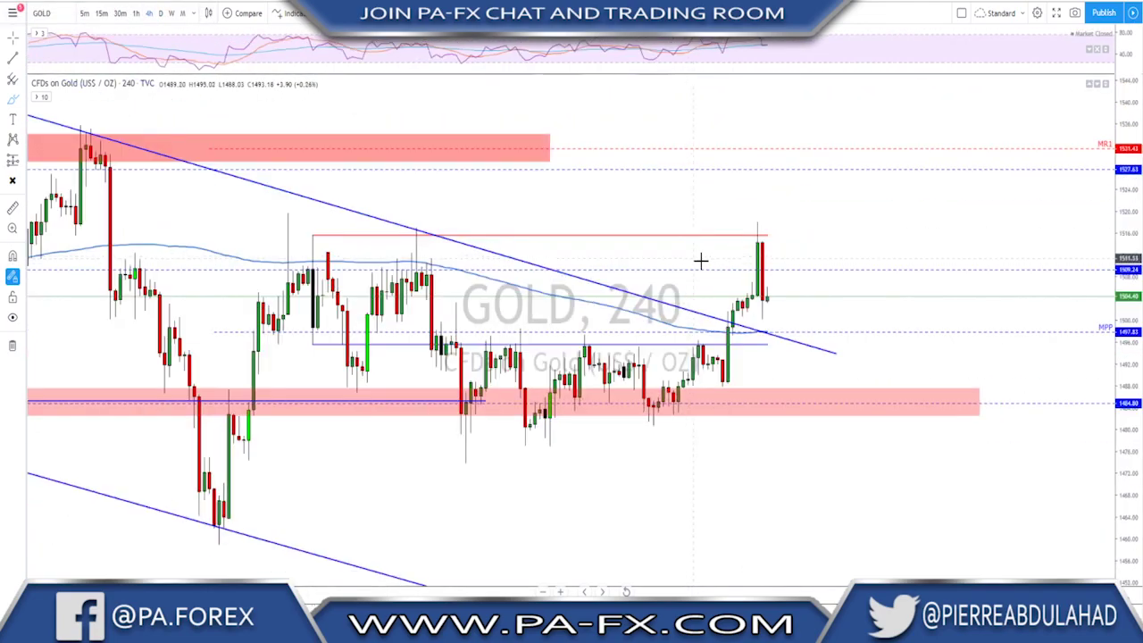
# Sketch a circled bounce from gold's MPP level on the 4-hour chart, undo it, and sketch a dip just below the level
pyautogui.scroll(-1, 815, 323)
pyautogui.moveTo(806, 323)
pyautogui.mouseDown()
pyautogui.moveTo(802, 333)
pyautogui.moveTo(817, 328)
pyautogui.moveTo(807, 338)
pyautogui.moveTo(841, 242)
pyautogui.moveTo(847, 263)
pyautogui.mouseUp()
pyautogui.hotkey('ctrl', 'z')
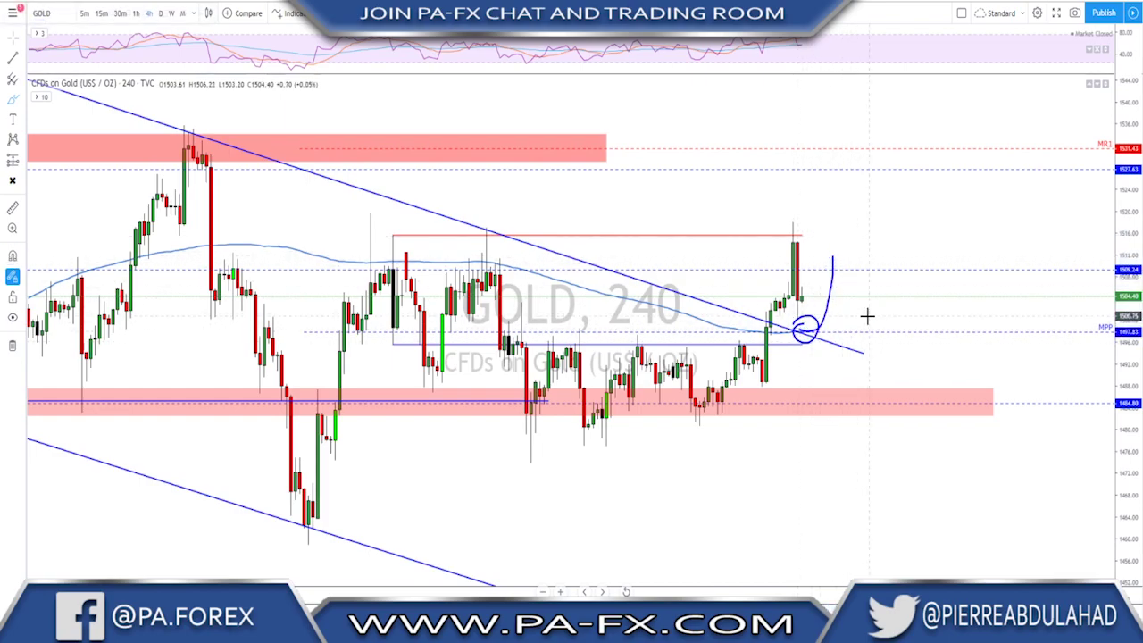
pyautogui.scroll(-2, 867, 316)
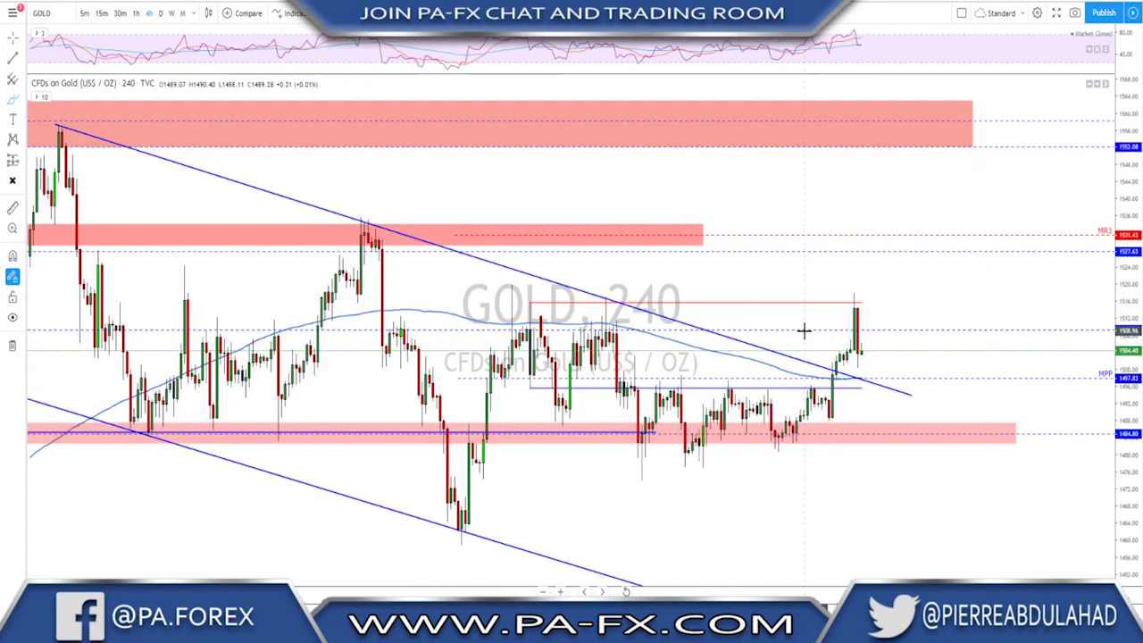
pyautogui.moveTo(857, 346); pyautogui.dragTo(865, 400)
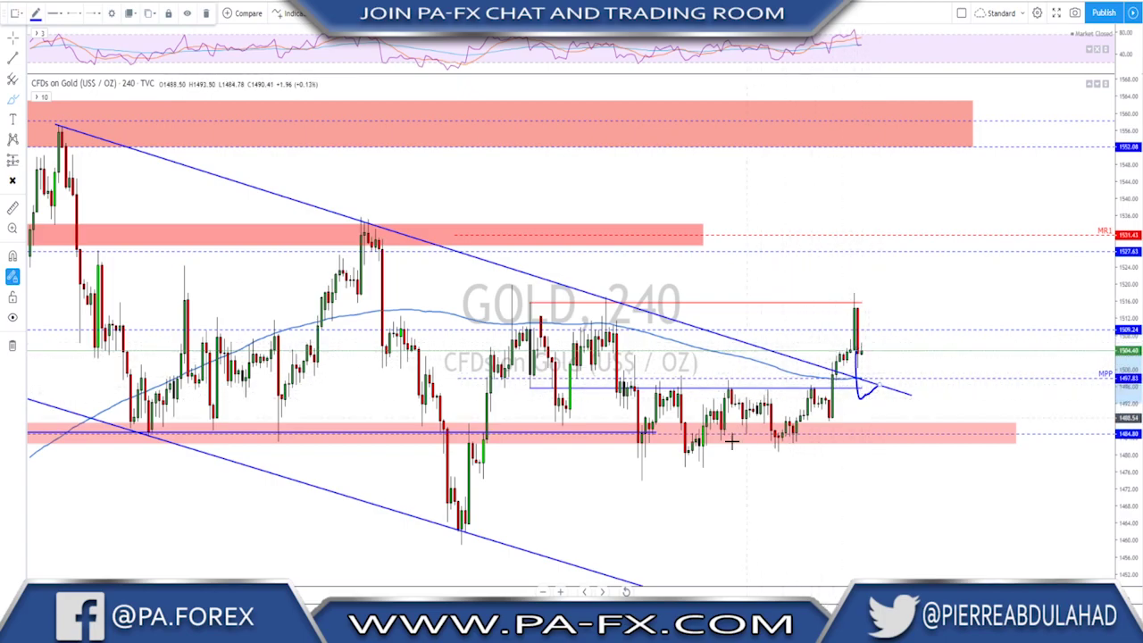
# Draw a rising trend line beneath gold's recent 4-hour lows, extending past the latest candle, and delete the sketched dip near MPP
pyautogui.click(12, 58)
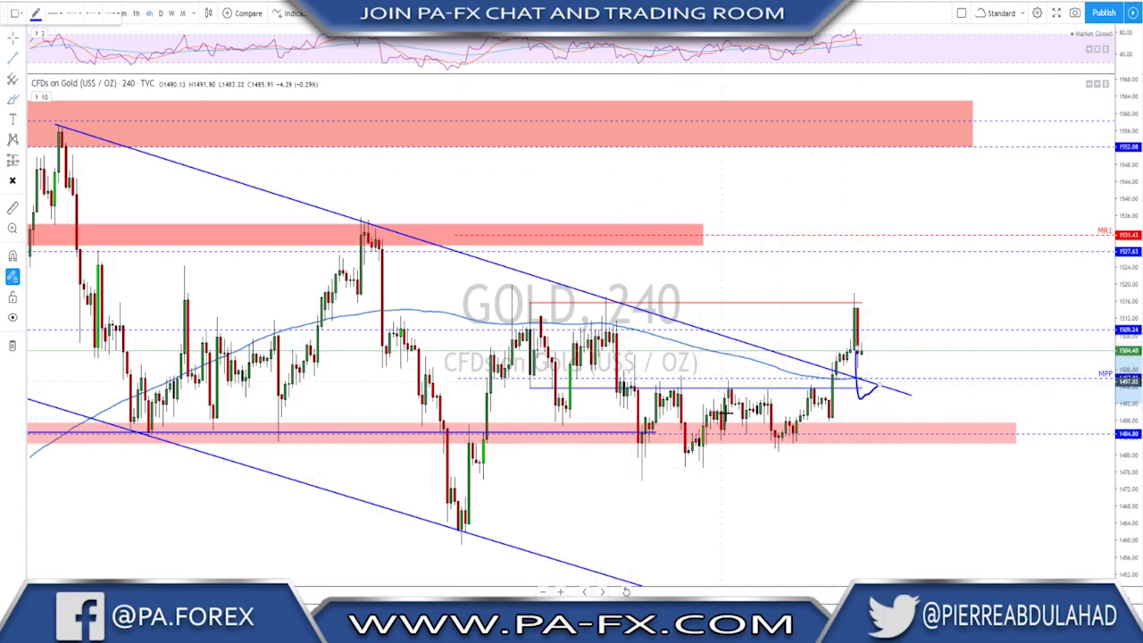
pyautogui.click(688, 481)
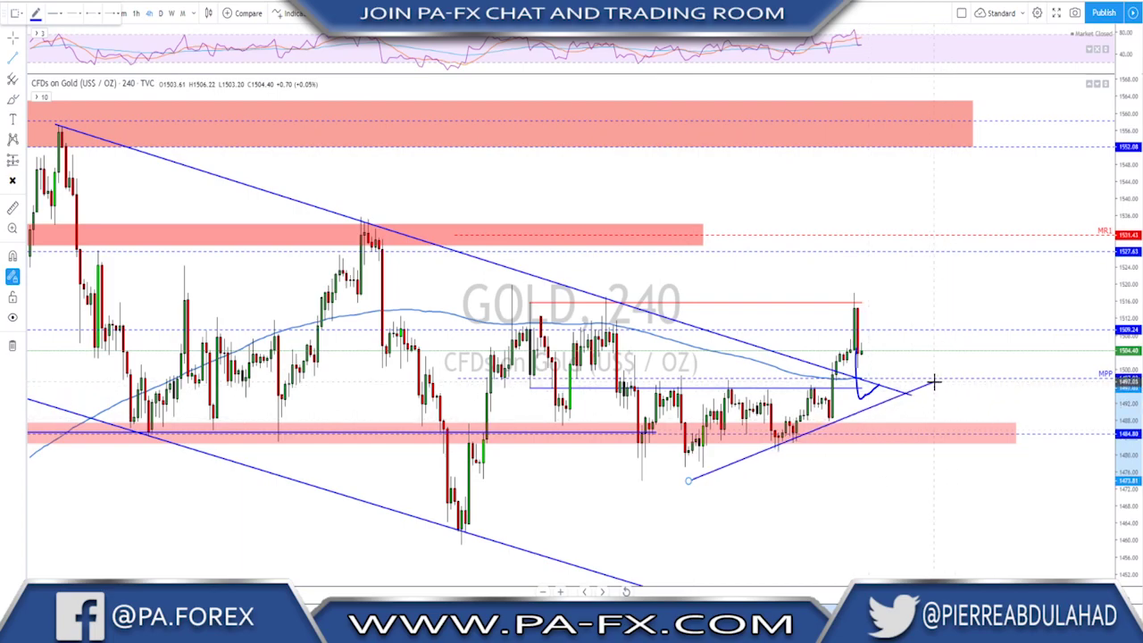
pyautogui.click(932, 394)
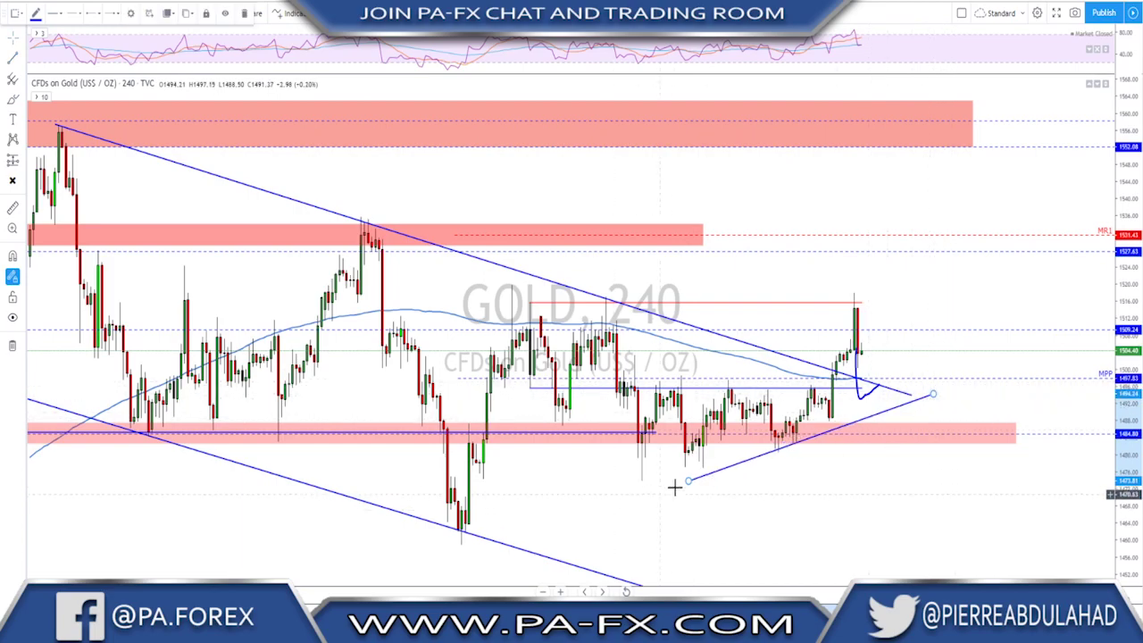
pyautogui.moveTo(688, 483); pyautogui.dragTo(638, 483)
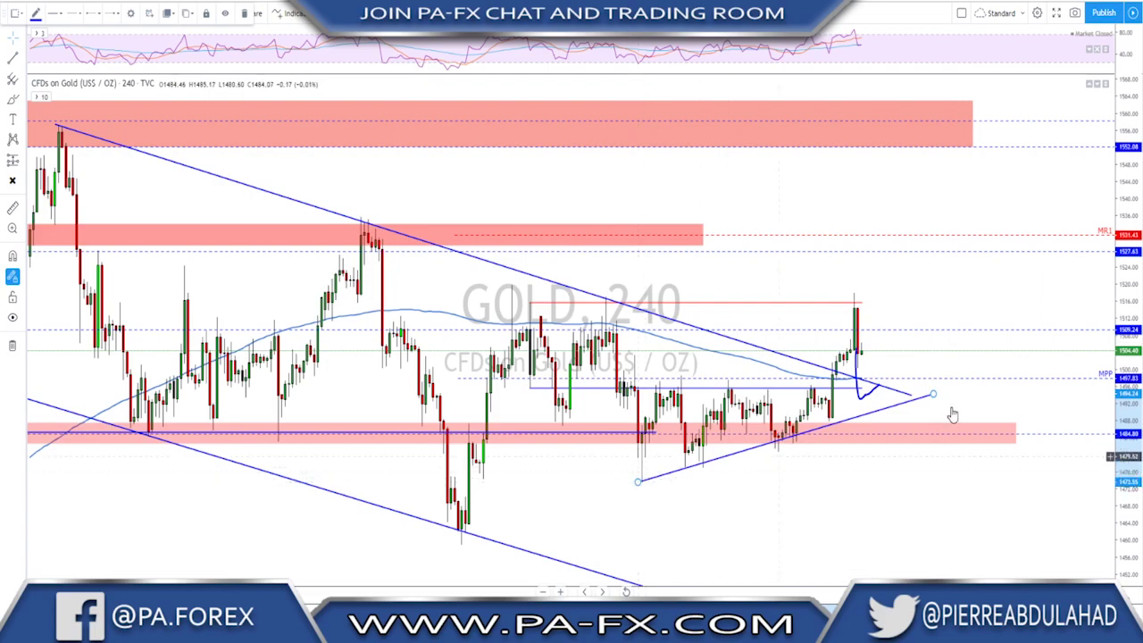
pyautogui.moveTo(931, 393); pyautogui.dragTo(949, 410)
pyautogui.click(866, 394)
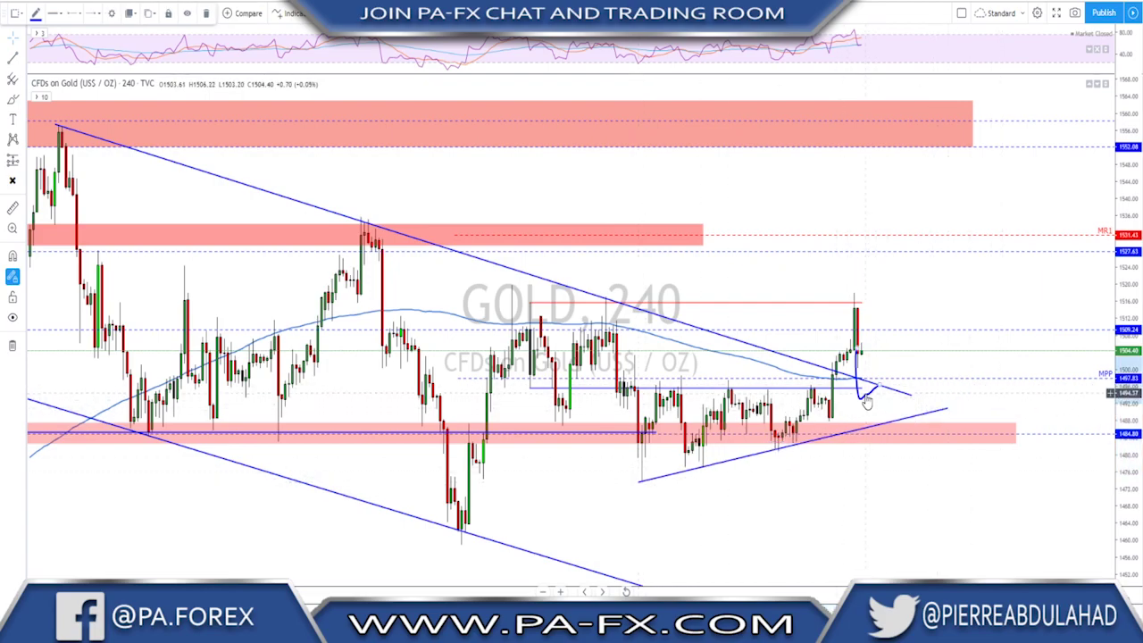
pyautogui.press('Delete')
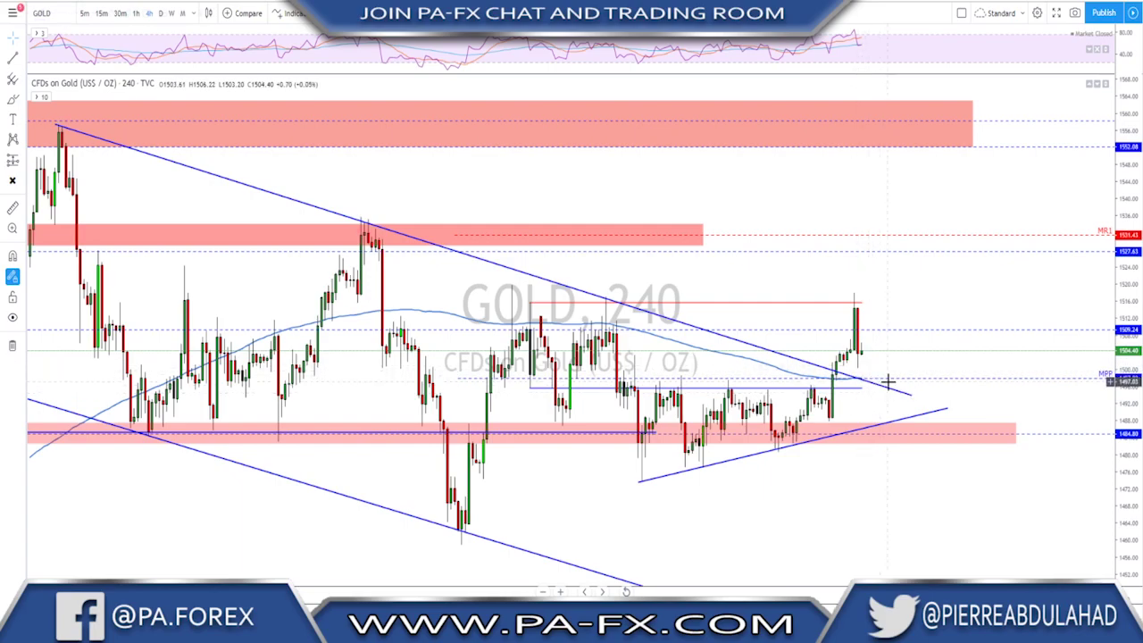
# Draw a red arrow path falling towards the rising trend line, rebounding to the channel line and breaking lower, and remove it
pyautogui.moveTo(858, 351); pyautogui.dragTo(871, 422)
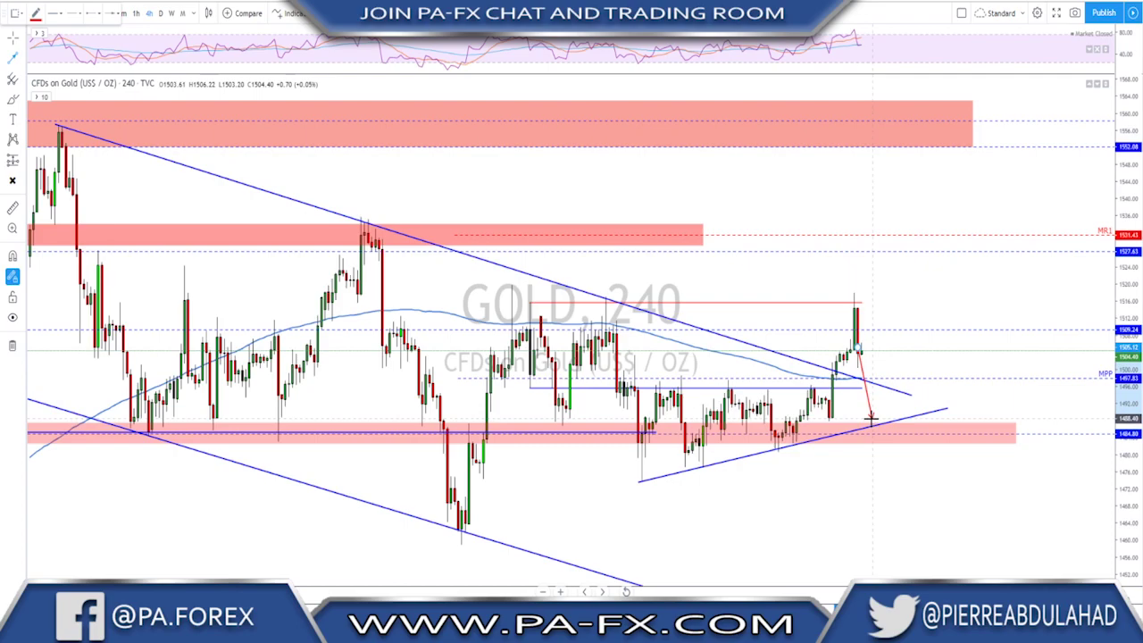
pyautogui.click(871, 417)
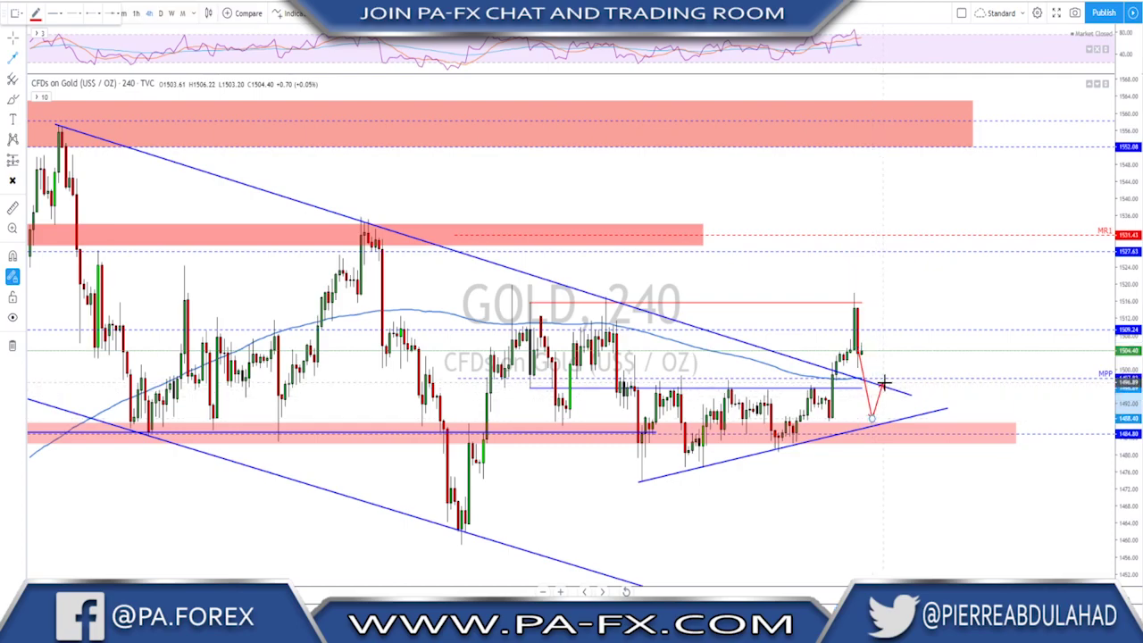
pyautogui.click(883, 382)
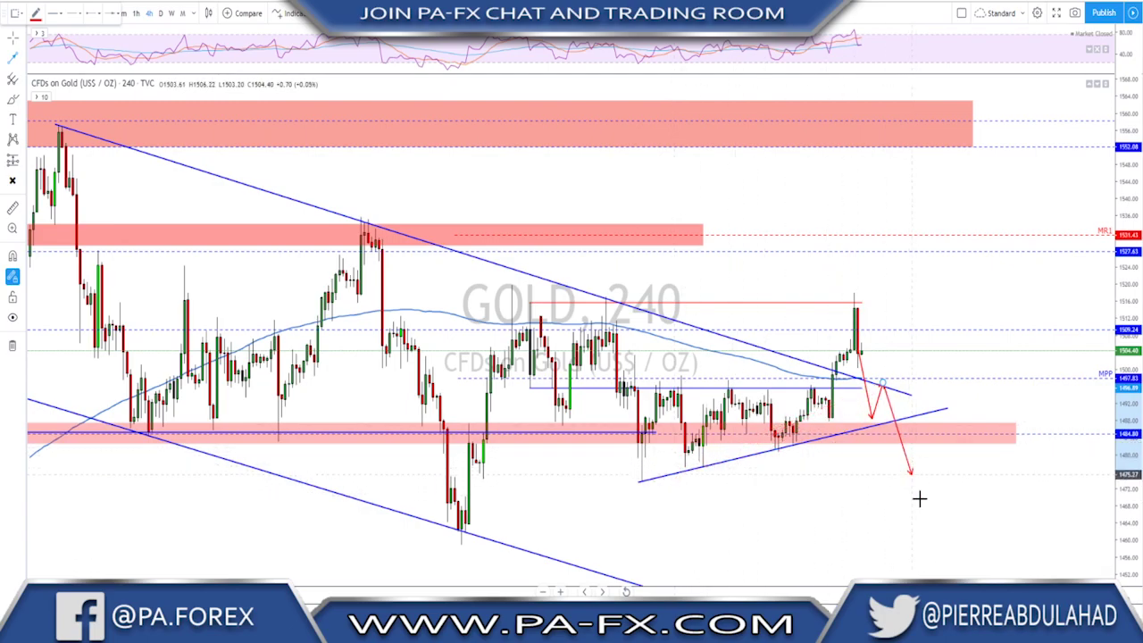
pyautogui.press('Escape')
pyautogui.click(877, 405)
pyautogui.press('Delete')
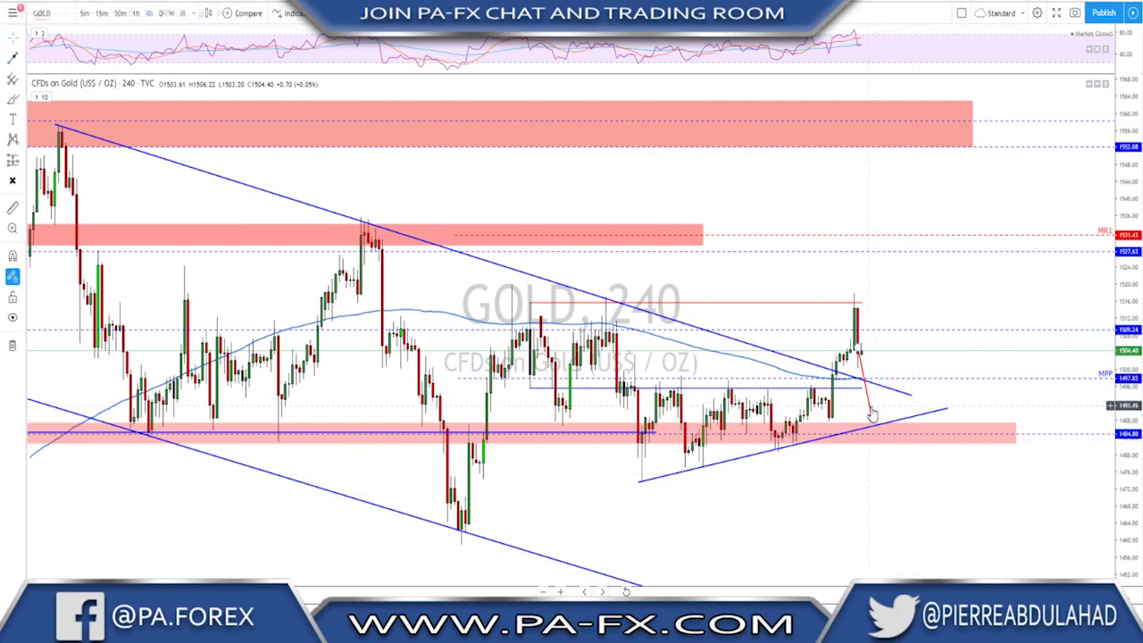
pyautogui.hotkey('ctrl', 'z')
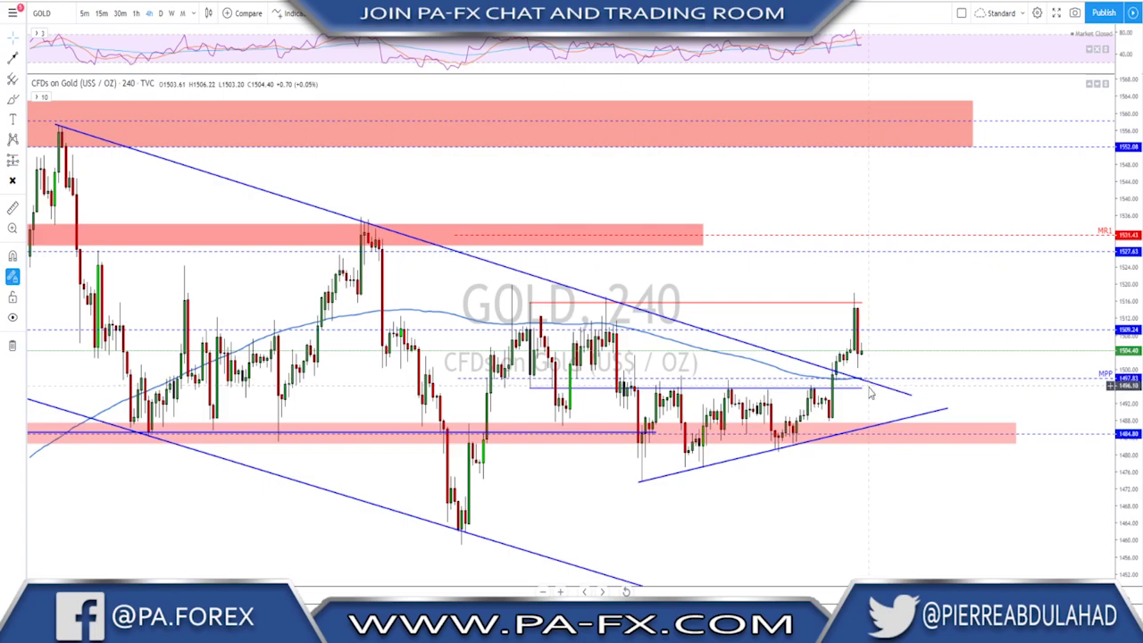
# Open the EURUSD daily chart and sketch its rally, a pullback to the circled 0.618 retracement and a bounce from there
pyautogui.press('space')
pyautogui.scroll(-1, 843, 284)
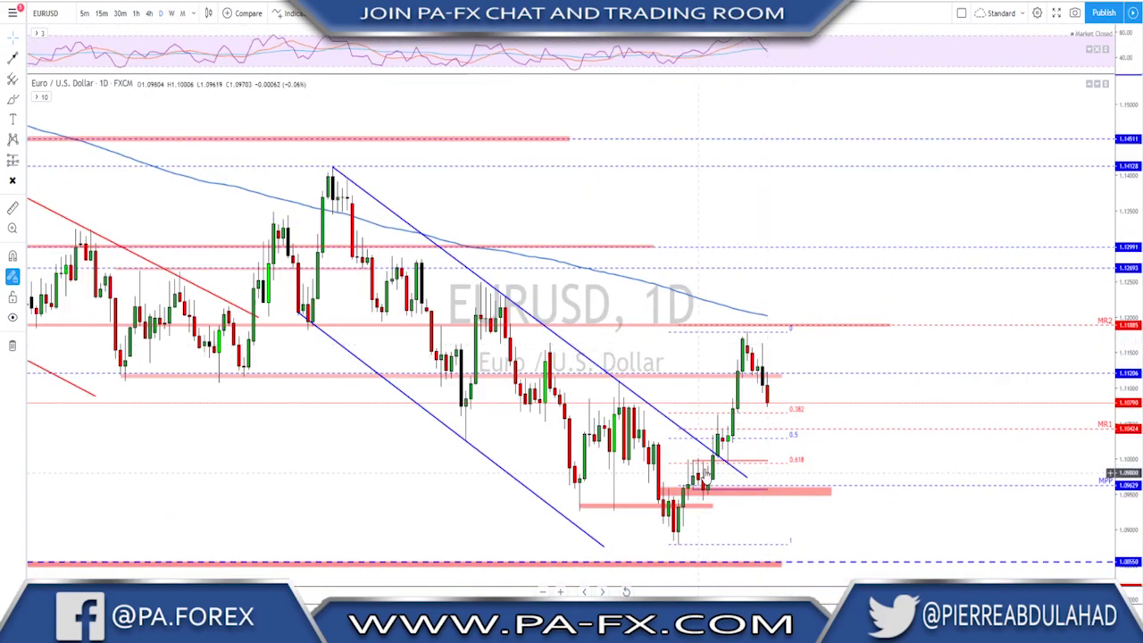
pyautogui.moveTo(675, 533)
pyautogui.mouseDown()
pyautogui.moveTo(720, 439)
pyautogui.moveTo(739, 338)
pyautogui.moveTo(767, 404)
pyautogui.mouseUp()
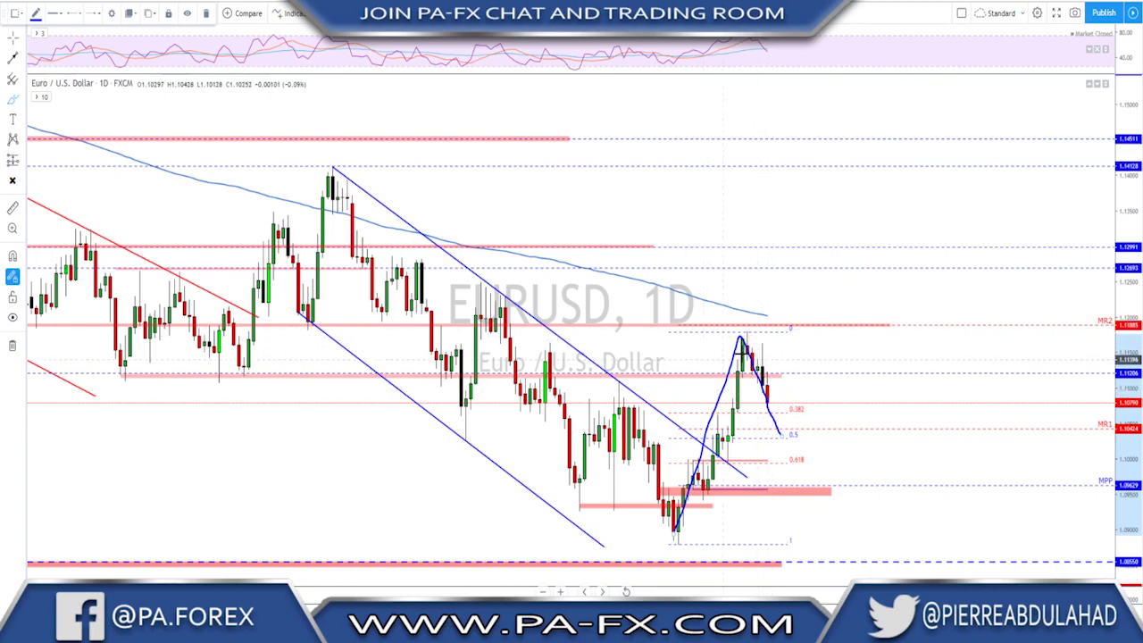
pyautogui.moveTo(795, 456)
pyautogui.mouseDown()
pyautogui.moveTo(786, 463)
pyautogui.moveTo(811, 375)
pyautogui.mouseUp()
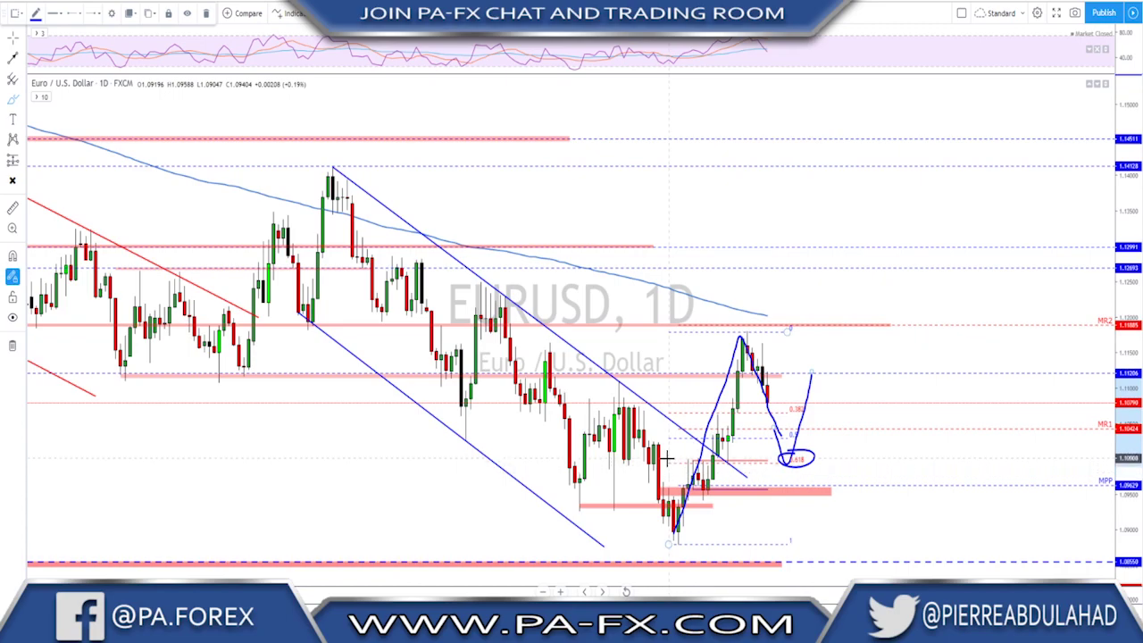
# Mark the horizontal support at EURUSD's 0.618 retracement, circle its earlier touches, and undo all the daily sketches
pyautogui.moveTo(666, 461); pyautogui.dragTo(802, 458)
pyautogui.moveTo(701, 466)
pyautogui.mouseDown()
pyautogui.moveTo(694, 454)
pyautogui.moveTo(728, 456)
pyautogui.moveTo(732, 431)
pyautogui.mouseUp()
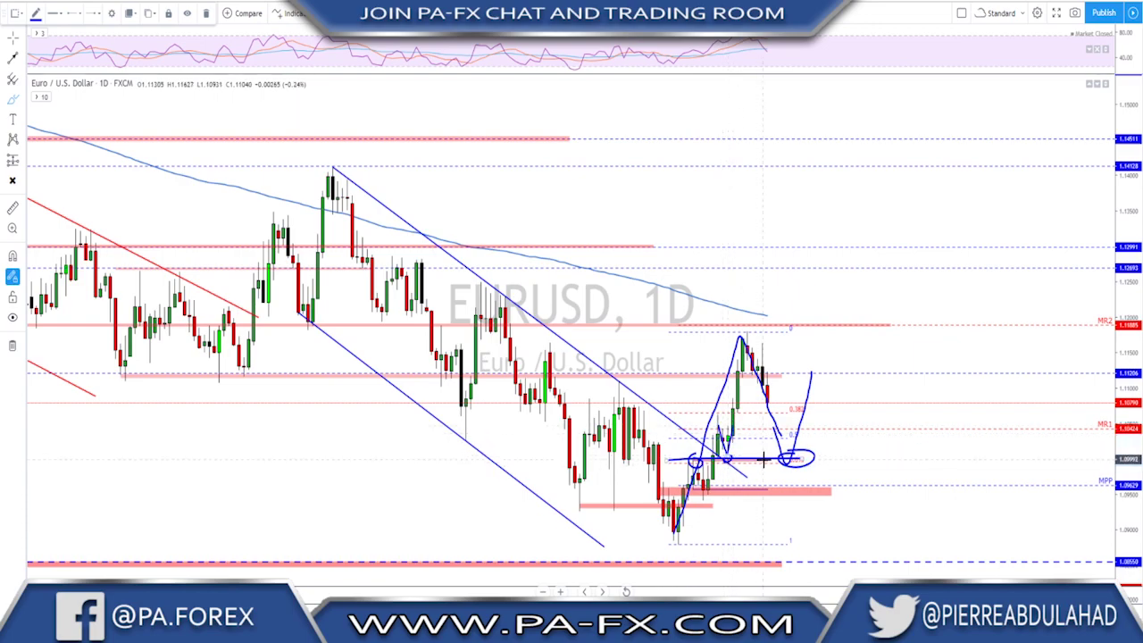
pyautogui.hotkey('ctrl', 'z')
pyautogui.hotkey('ctrl', 'z')
pyautogui.hotkey('ctrl', 'z')
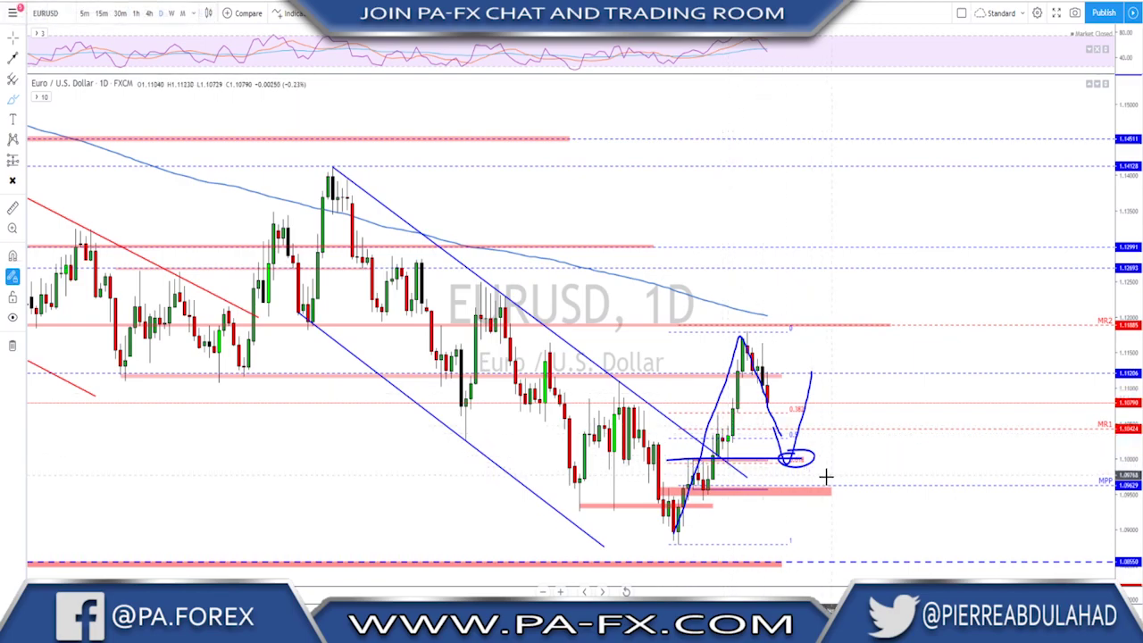
pyautogui.hotkey('ctrl', 'z')
pyautogui.hotkey('ctrl', 'z')
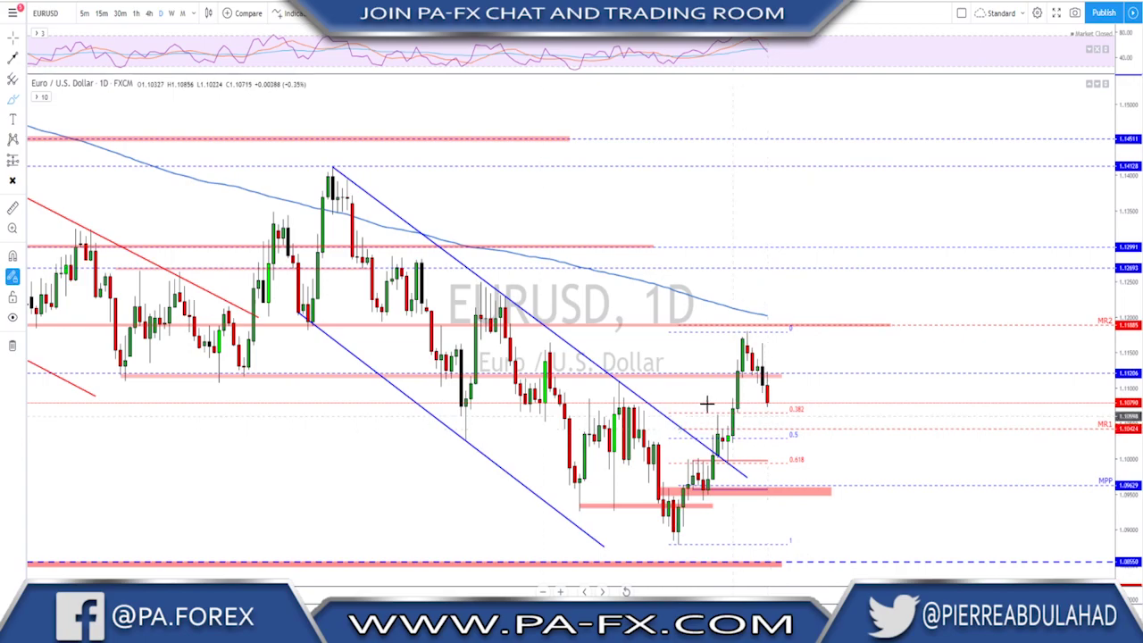
# Switch EURUSD to 4-hour, outline the zone between MR1 and the 0.5 retracement, sketch a bounce from it, and undo the marks
pyautogui.click(148, 14)
pyautogui.scroll(-2, 831, 352)
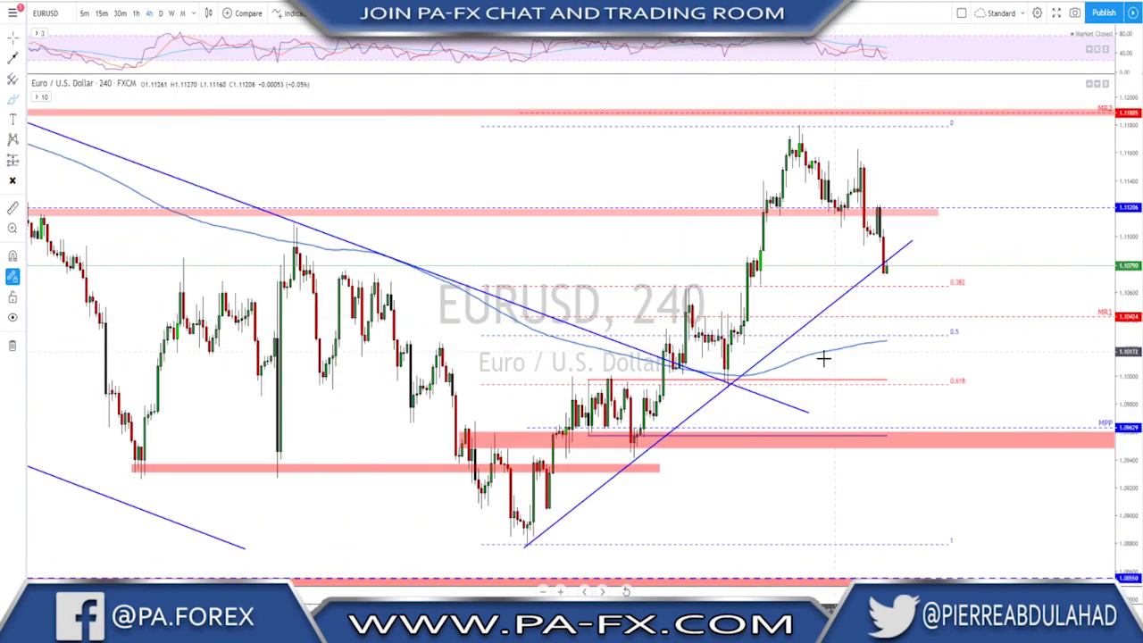
pyautogui.moveTo(696, 335)
pyautogui.mouseDown()
pyautogui.moveTo(958, 335)
pyautogui.moveTo(956, 315)
pyautogui.moveTo(759, 315)
pyautogui.moveTo(698, 335)
pyautogui.mouseUp()
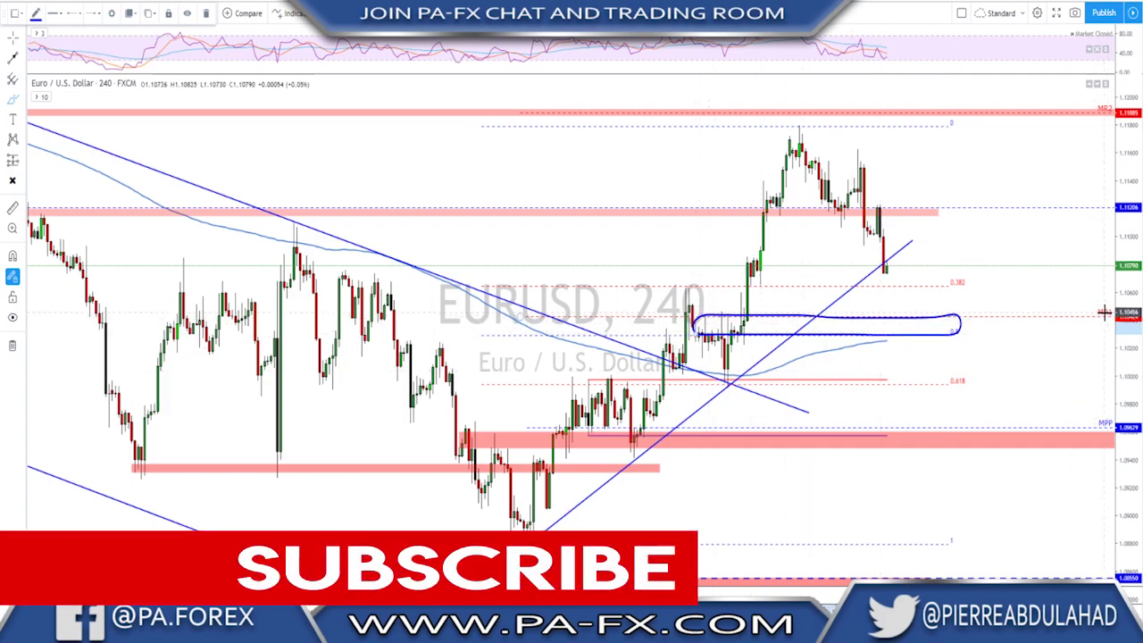
pyautogui.moveTo(884, 266)
pyautogui.mouseDown()
pyautogui.moveTo(904, 337)
pyautogui.moveTo(938, 236)
pyautogui.mouseUp()
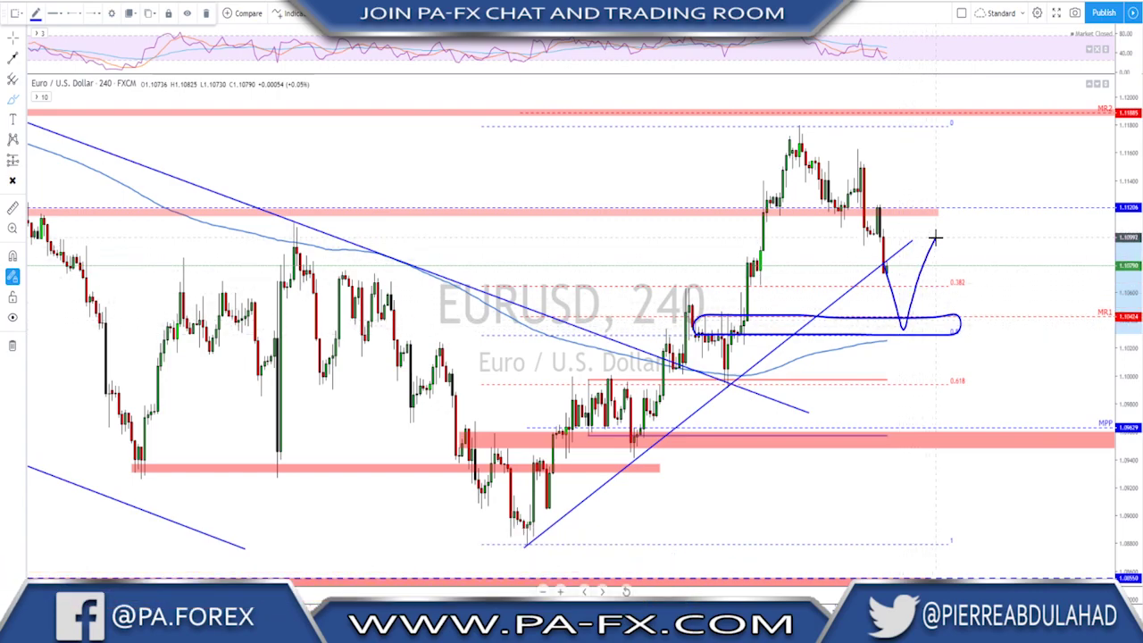
pyautogui.hotkey('ctrl', 'z')
pyautogui.hotkey('ctrl', 'z')
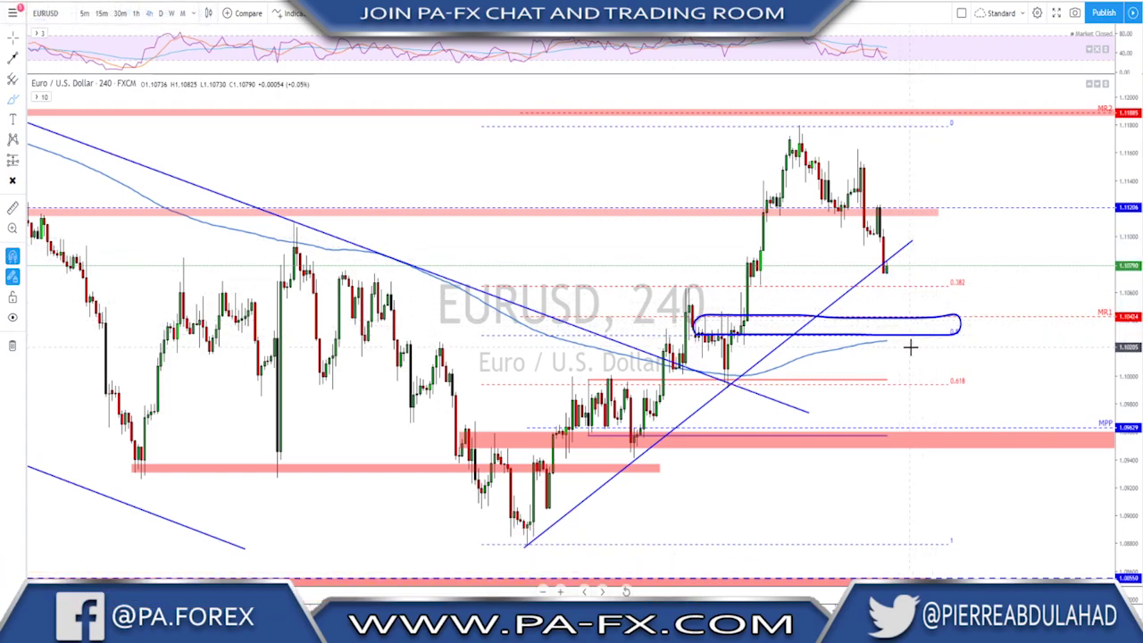
# Circle EURUSD's 0.618 retracement label, trace the red support line beside it, and undo both marks
pyautogui.moveTo(960, 369); pyautogui.dragTo(950, 368)
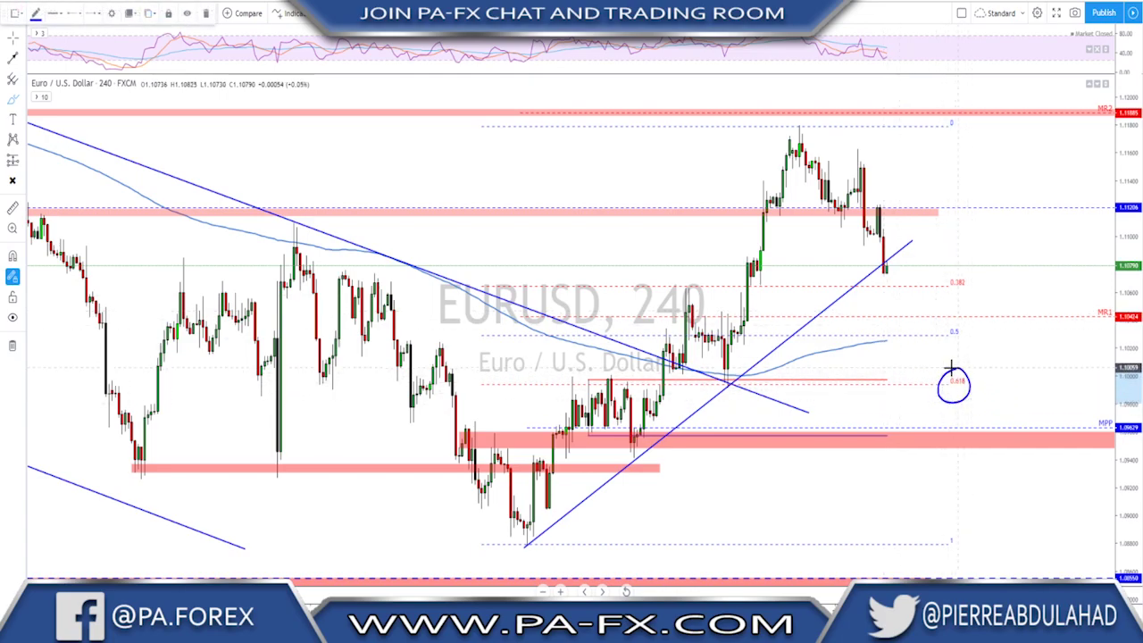
pyautogui.moveTo(591, 383); pyautogui.dragTo(894, 381)
pyautogui.hotkey('ctrl', 'z')
pyautogui.hotkey('ctrl', 'z')
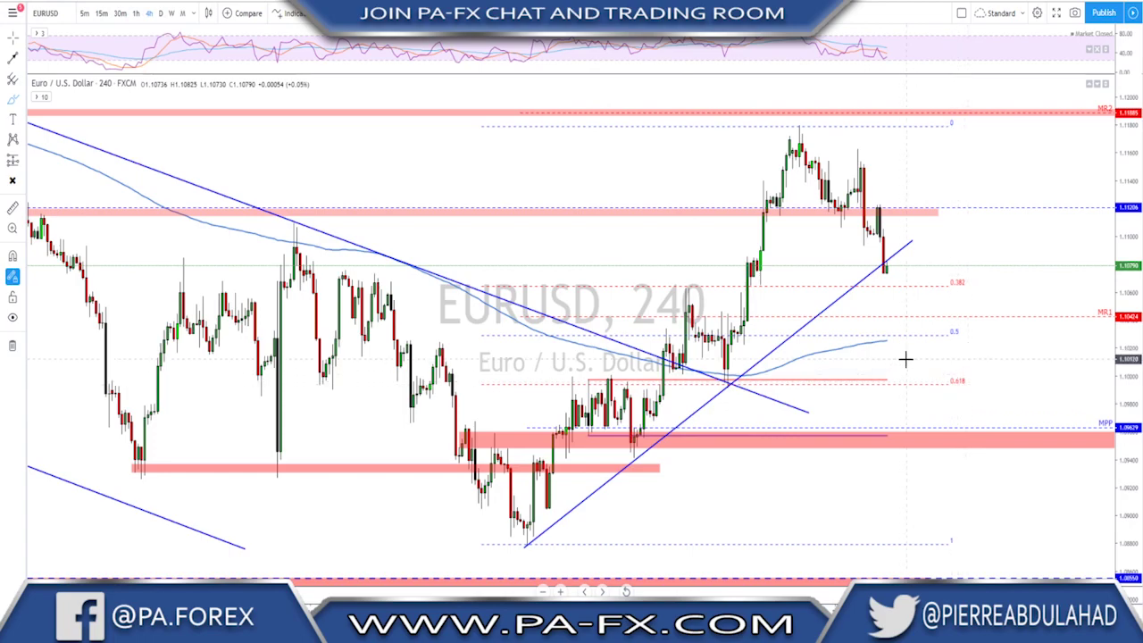
# Open the GBPUSD 4-hour chart and circle the rising wedge below the 1.30000 resistance
pyautogui.press('Down')
pyautogui.scroll(1, 755, 221)
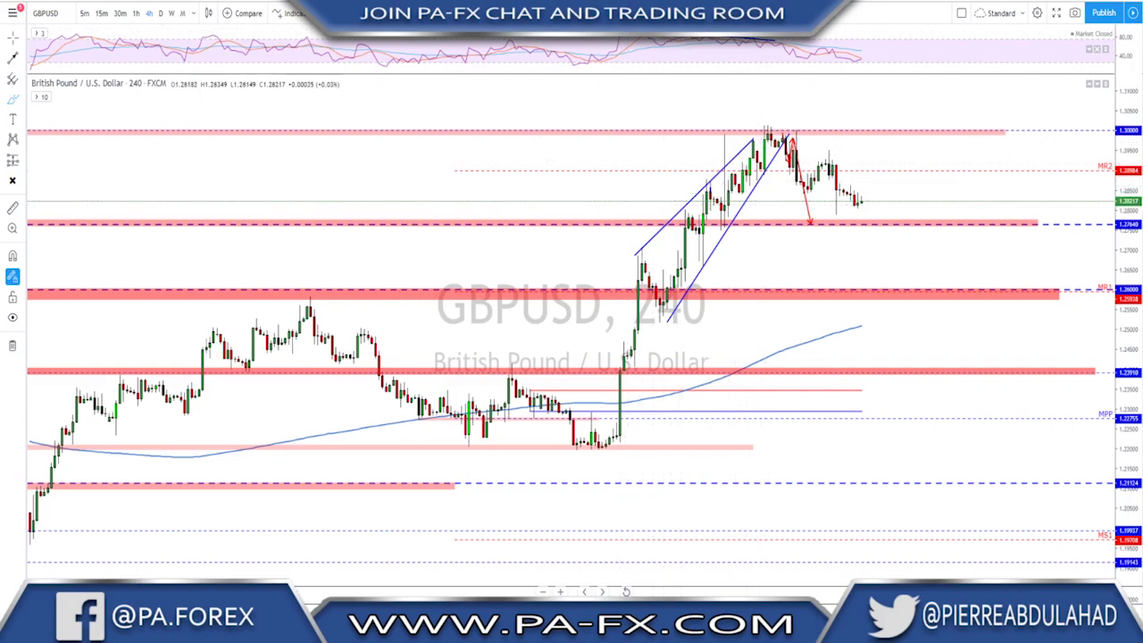
pyautogui.moveTo(765, 120)
pyautogui.mouseDown()
pyautogui.moveTo(674, 182)
pyautogui.moveTo(665, 308)
pyautogui.moveTo(793, 156)
pyautogui.moveTo(737, 122)
pyautogui.mouseUp()
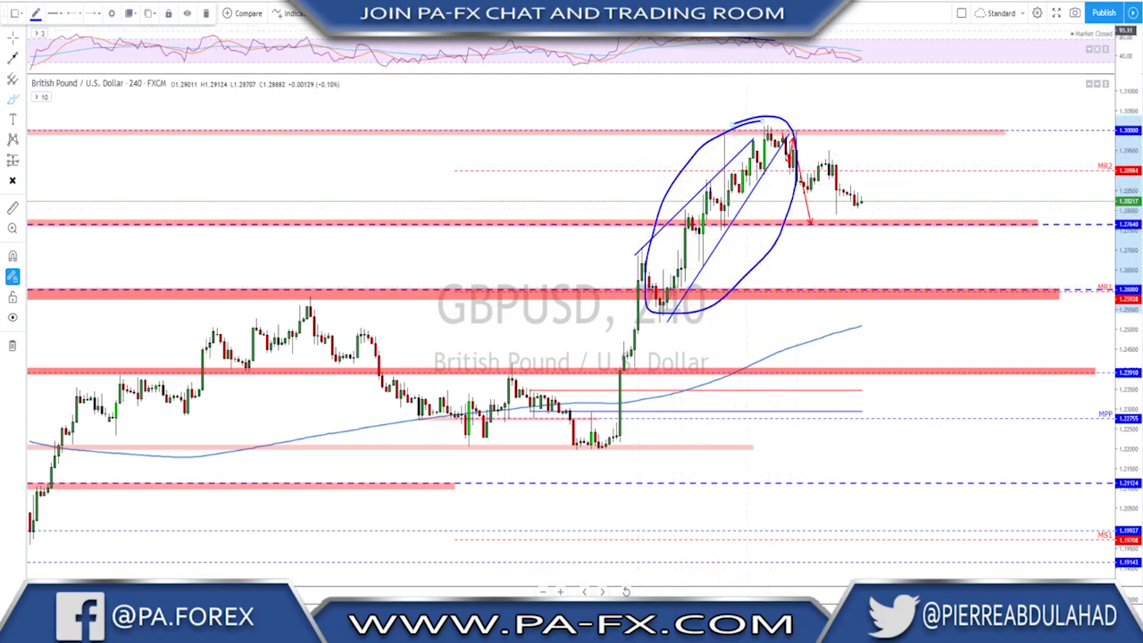
# Undo the circle around GBPUSD's rising wedge and switch the chart to the 1-hour timeframe
pyautogui.hotkey('ctrl', 'z')
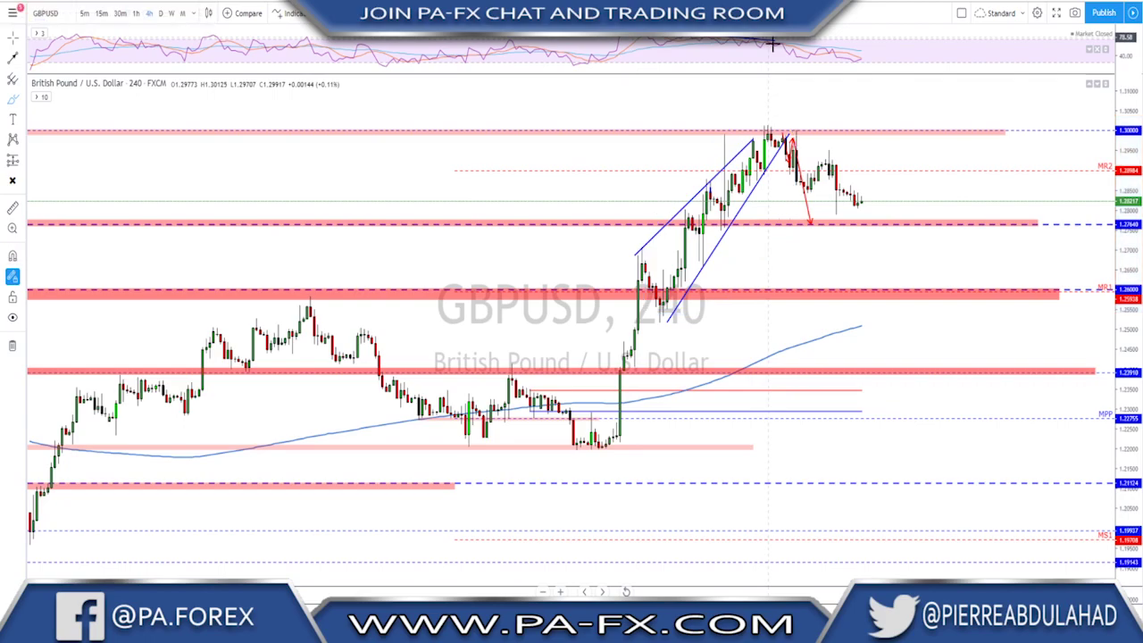
pyautogui.scroll(1, 759, 143)
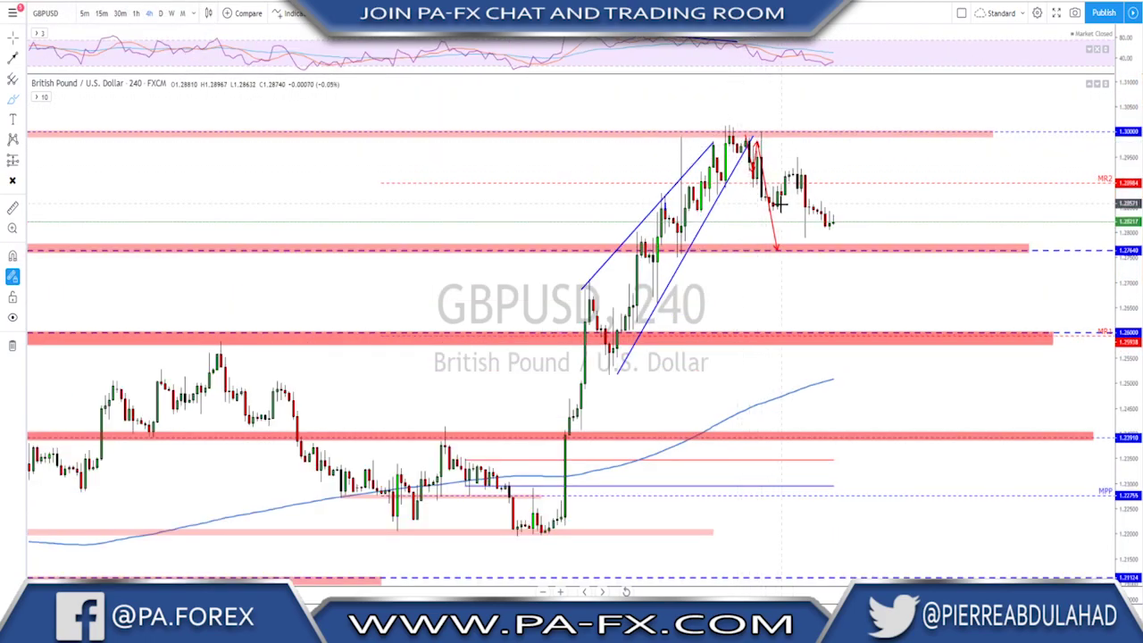
pyautogui.click(135, 13)
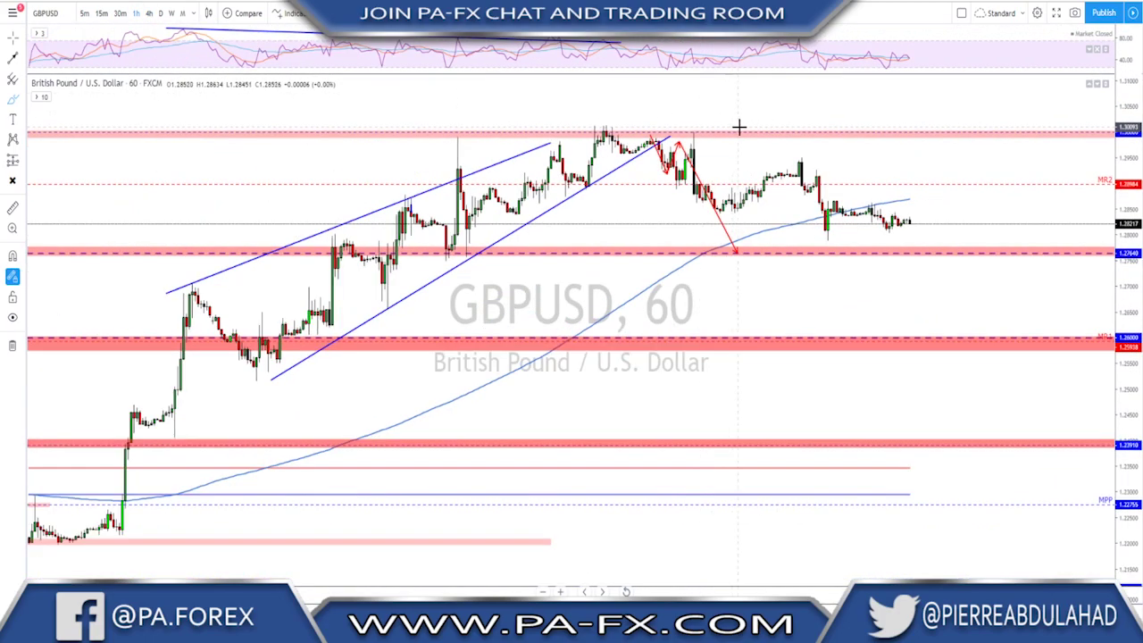
# Underline GBPUSD's 1.27640 and 1.26000 supports and sketch the decline from 1.30000 extending through them, circling the target areas
pyautogui.moveTo(815, 136)
pyautogui.mouseDown()
pyautogui.moveTo(828, 174)
pyautogui.moveTo(840, 134)
pyautogui.moveTo(868, 251)
pyautogui.mouseUp()
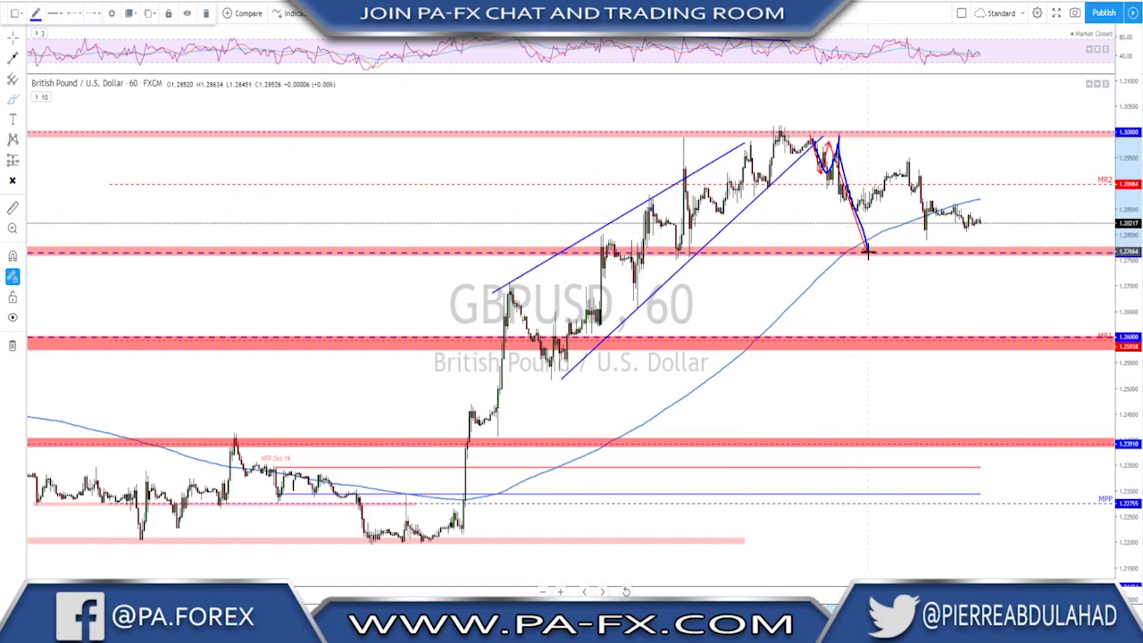
pyautogui.moveTo(672, 257); pyautogui.dragTo(1018, 257)
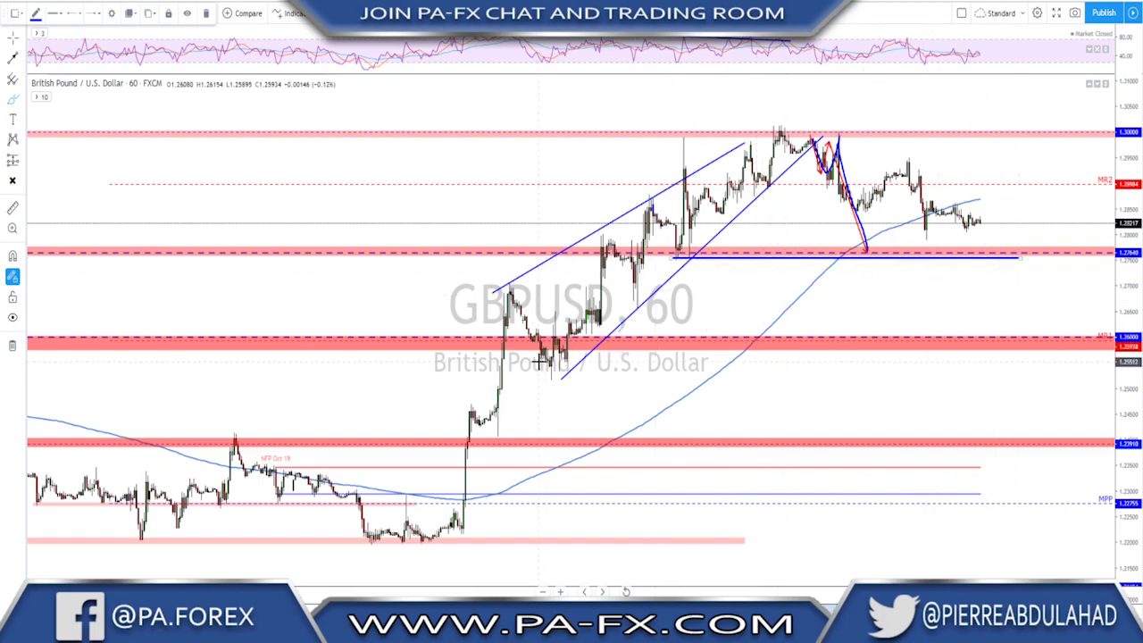
pyautogui.moveTo(549, 339); pyautogui.dragTo(1059, 337)
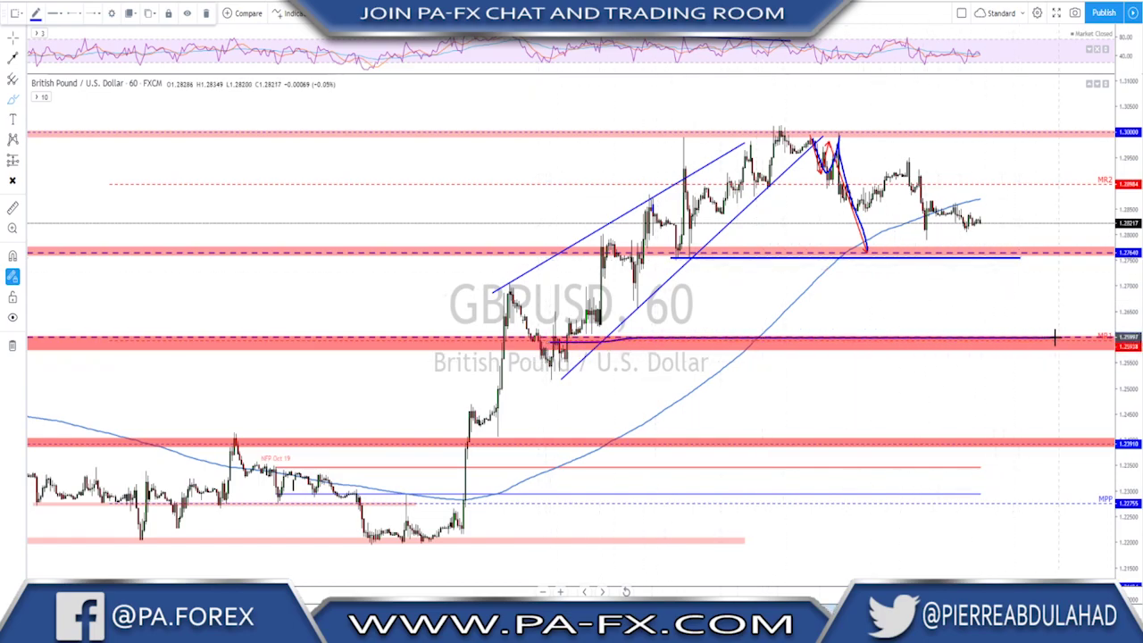
pyautogui.moveTo(865, 247); pyautogui.dragTo(866, 246)
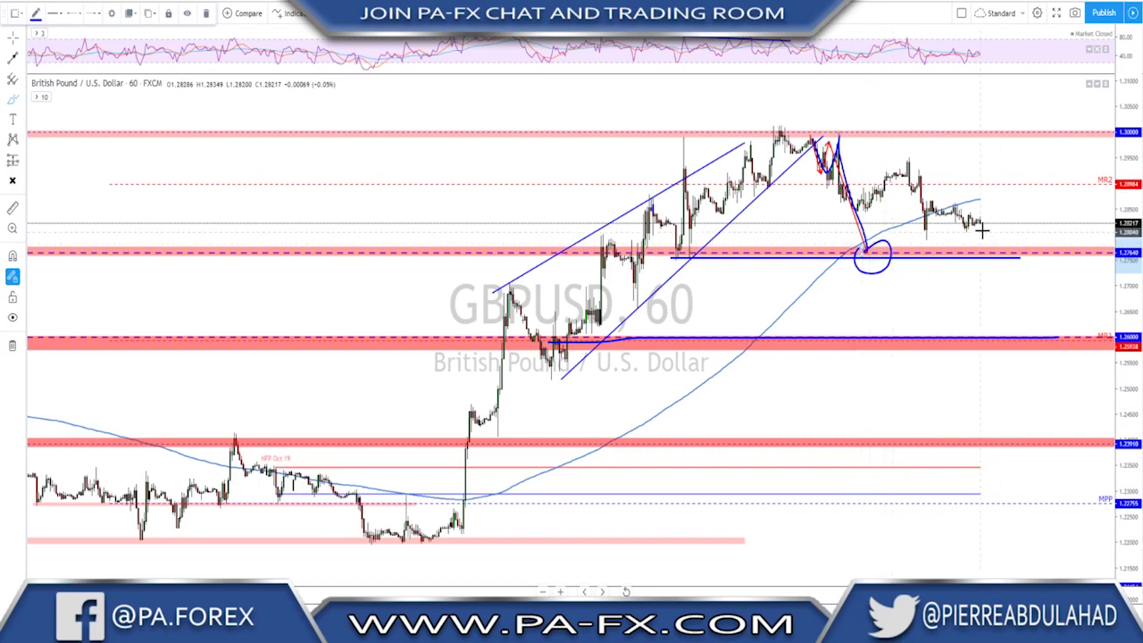
pyautogui.moveTo(980, 219)
pyautogui.mouseDown()
pyautogui.moveTo(993, 257)
pyautogui.moveTo(1003, 267)
pyautogui.moveTo(1014, 254)
pyautogui.moveTo(1044, 350)
pyautogui.mouseUp()
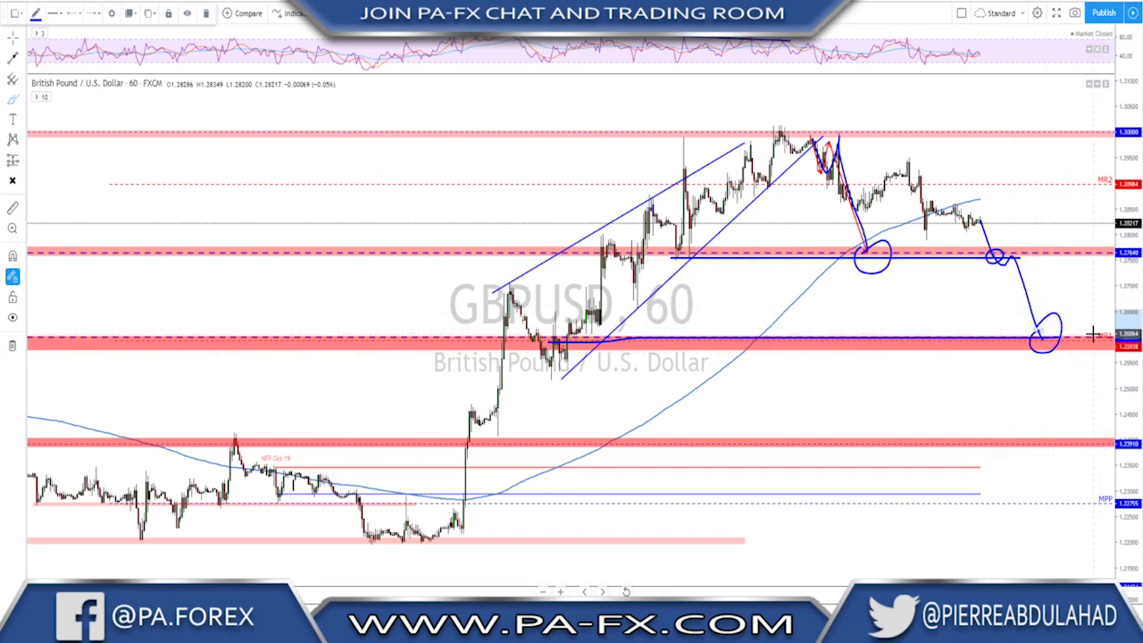
# Undo all the support lines, circles and price-path sketches on the GBPUSD 1-hour chart
pyautogui.hotkey('ctrl', 'z')
pyautogui.hotkey('ctrl', 'z')
pyautogui.hotkey('ctrl', 'z')
pyautogui.hotkey('ctrl', 'z')
pyautogui.hotkey('ctrl', 'z')
pyautogui.hotkey('ctrl', 'z')
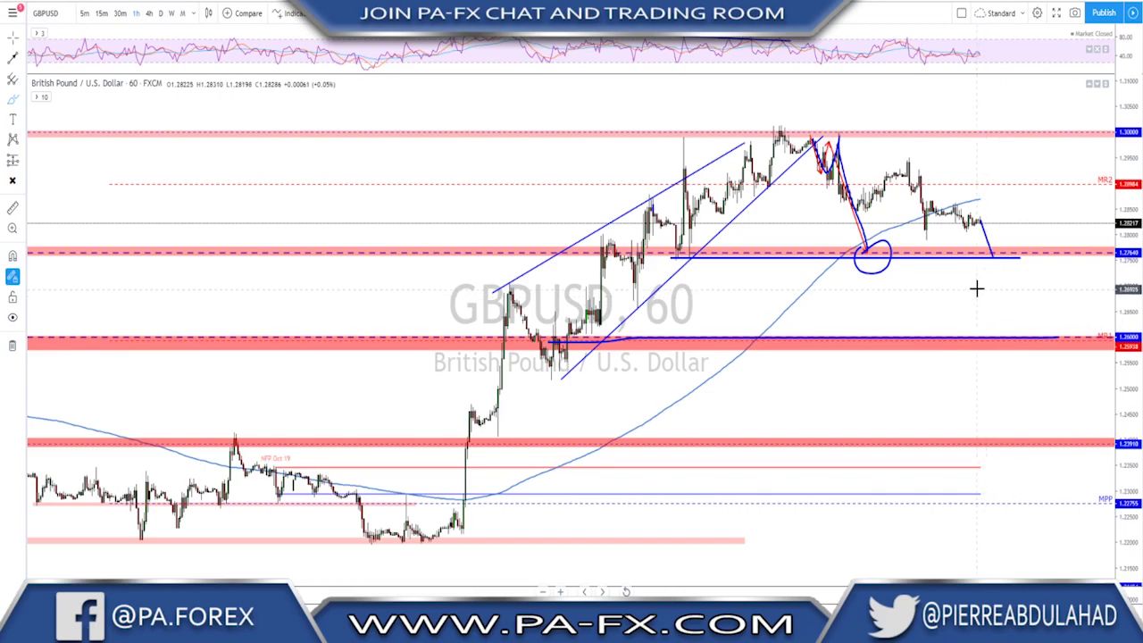
pyautogui.hotkey('ctrl', 'z')
pyautogui.hotkey('ctrl', 'z')
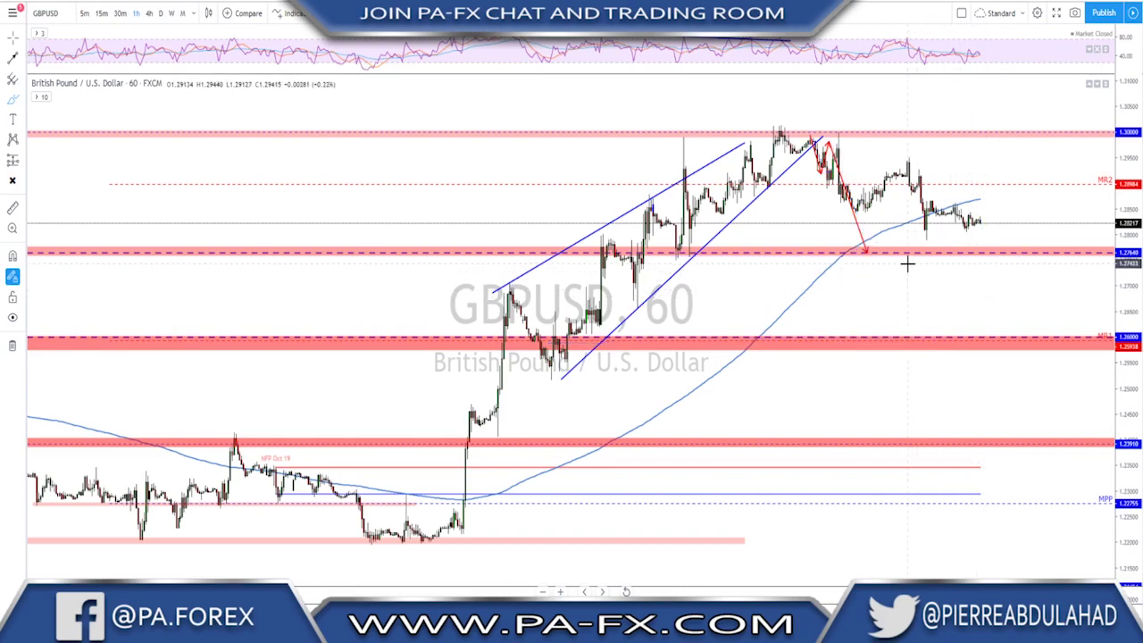
# Trace a short stroke along GBPUSD's 1.27640 support zone below the current price, and undo it
pyautogui.moveTo(862, 251); pyautogui.dragTo(1004, 247)
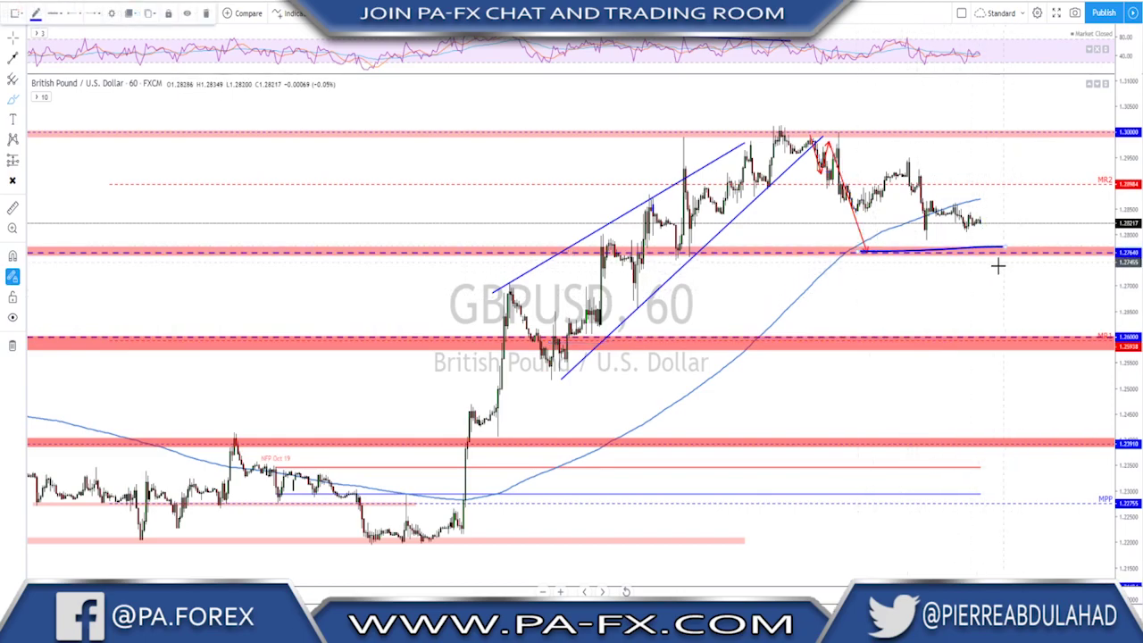
pyautogui.hotkey('ctrl', 'z')
pyautogui.scroll(2, 911, 260)
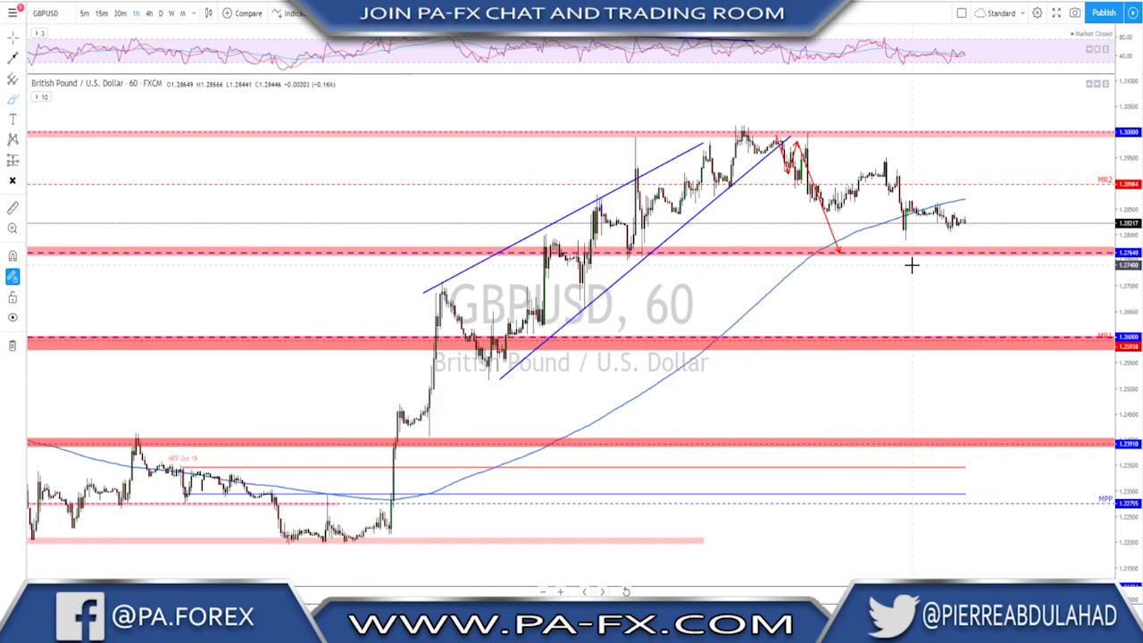
# Switch GBPUSD to 4-hour, sketch a fall to the underlined 1.26000 level with a rebound, and undo the marks
pyautogui.click(149, 13)
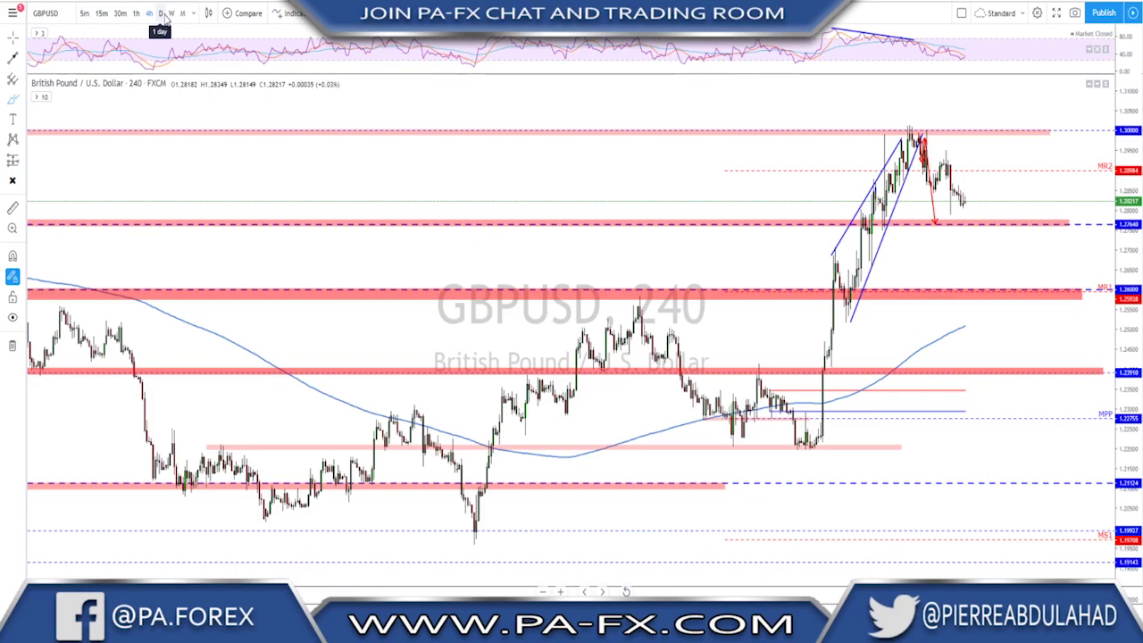
pyautogui.scroll(-4, 617, 199)
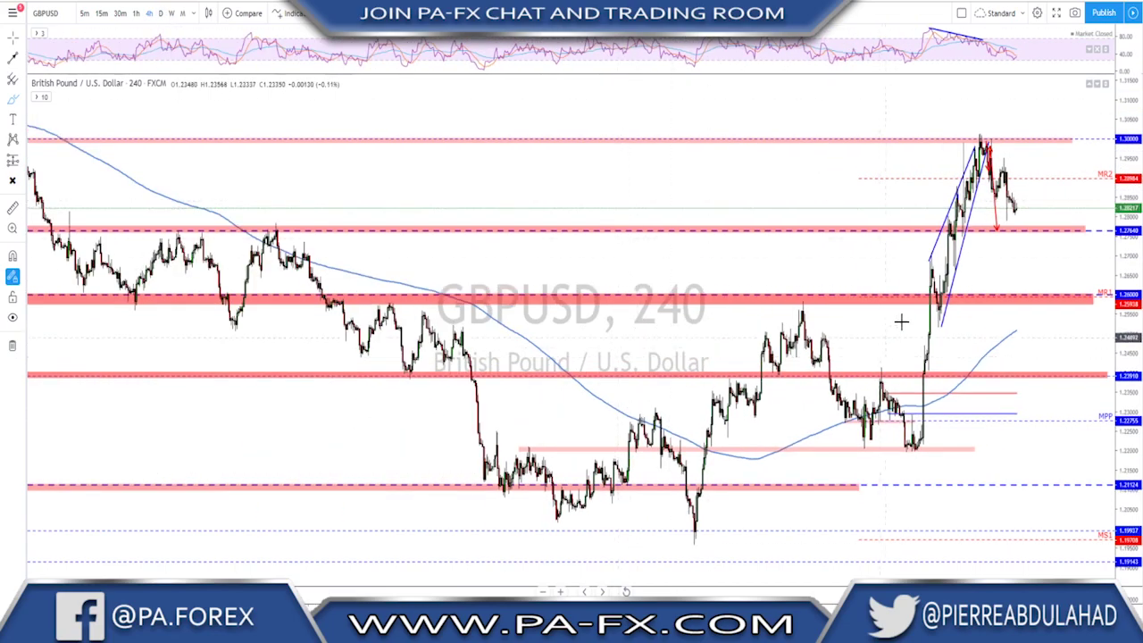
pyautogui.scroll(2, 898, 296)
pyautogui.click(865, 289)
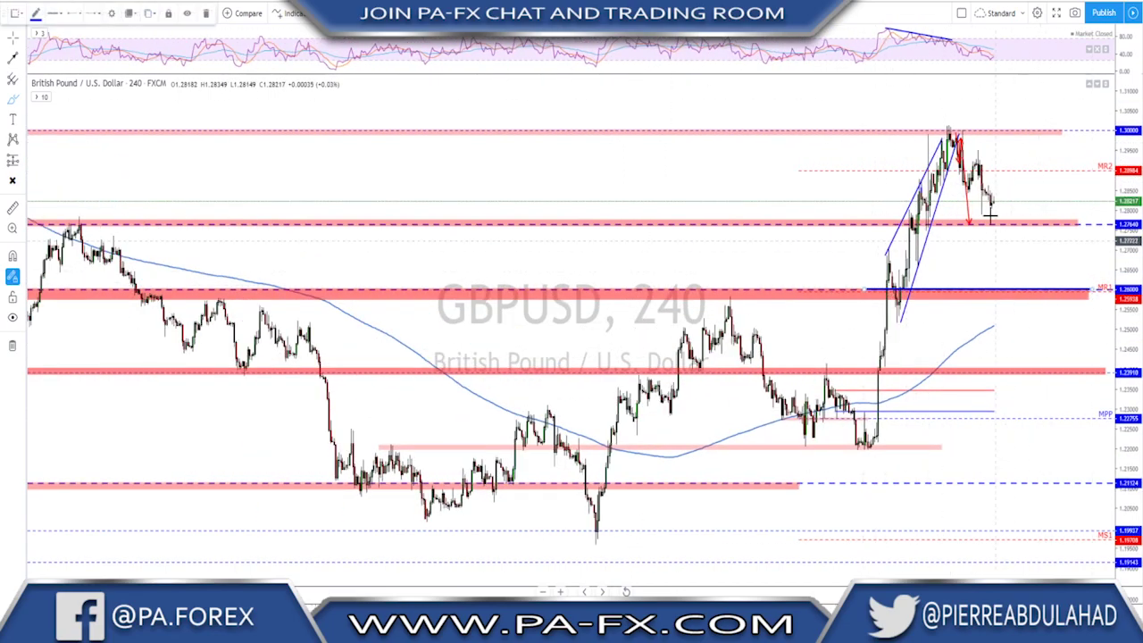
pyautogui.moveTo(993, 201)
pyautogui.mouseDown()
pyautogui.moveTo(1047, 288)
pyautogui.moveTo(1086, 187)
pyautogui.mouseUp()
pyautogui.moveTo(1050, 275)
pyautogui.mouseDown()
pyautogui.moveTo(1037, 296)
pyautogui.moveTo(1047, 274)
pyautogui.mouseUp()
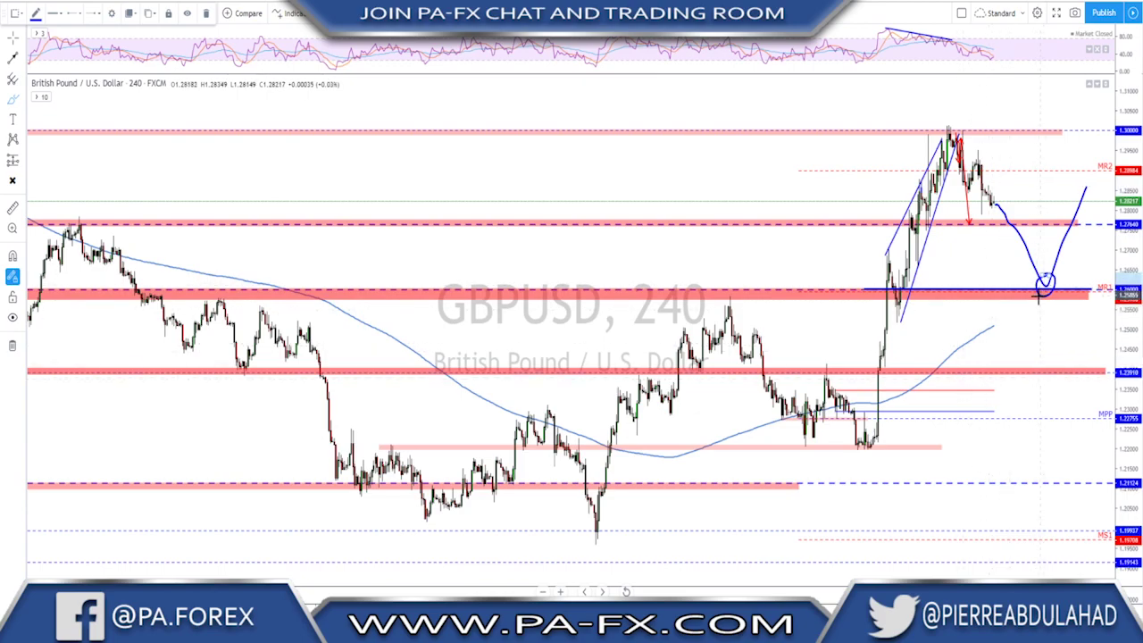
pyautogui.hotkey('ctrl', 'z')
pyautogui.hotkey('ctrl', 'z')
# Open the USDJPY 4-hour chart and outline the recent consolidation, tracing its upper and lower bounds and the red support line
pyautogui.press('Down')
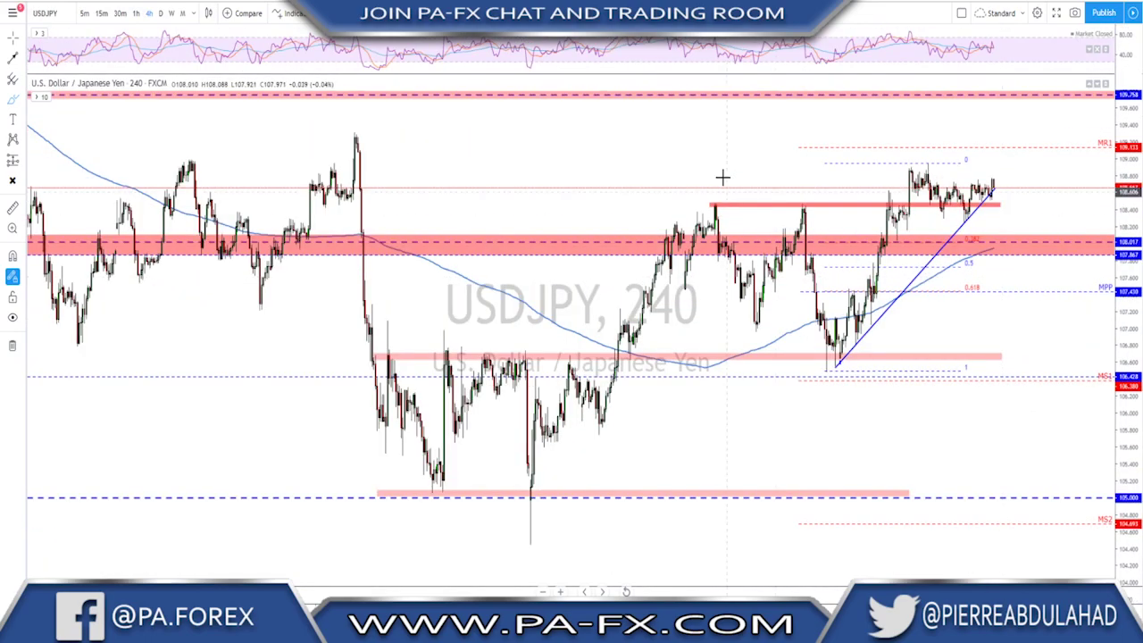
pyautogui.scroll(2, 762, 206)
pyautogui.moveTo(861, 166); pyautogui.dragTo(997, 170)
pyautogui.moveTo(887, 207); pyautogui.dragTo(974, 200)
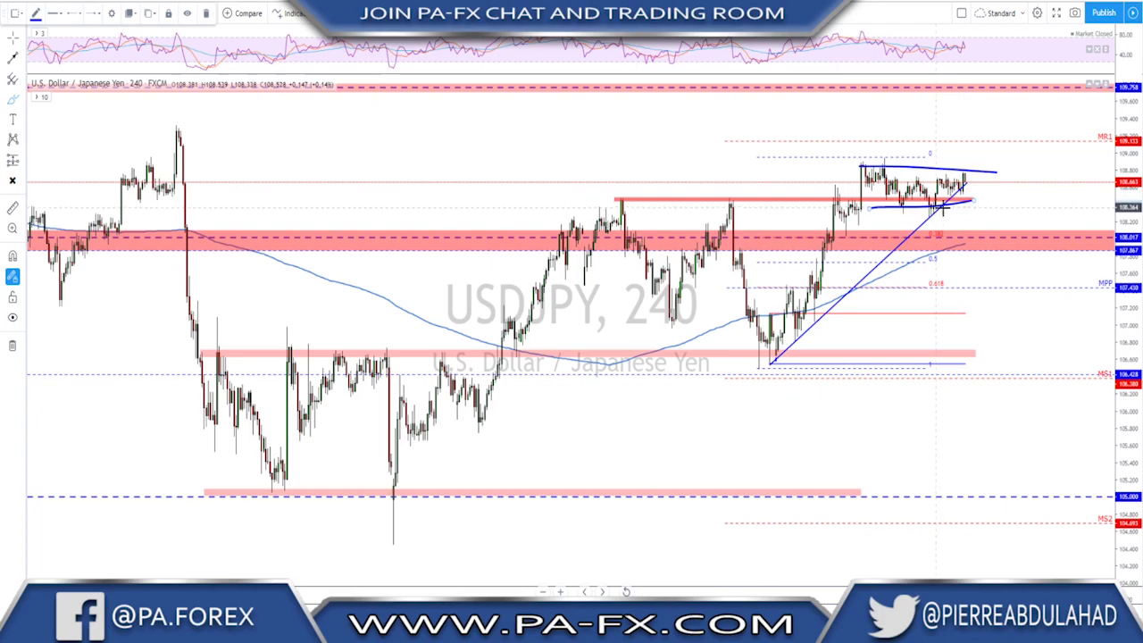
pyautogui.moveTo(844, 202); pyautogui.dragTo(1015, 201)
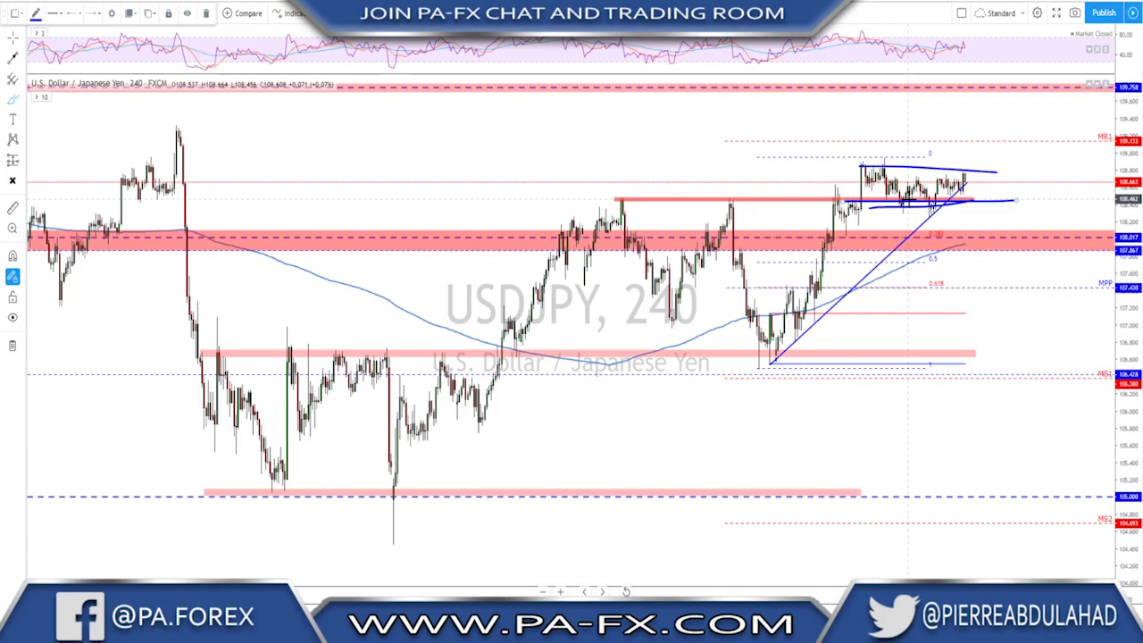
# Undo the red support line stroke and delete the two freehand consolidation boundaries on USDJPY
pyautogui.hotkey('ctrl', 'z')
pyautogui.click(951, 210)
pyautogui.click(949, 207)
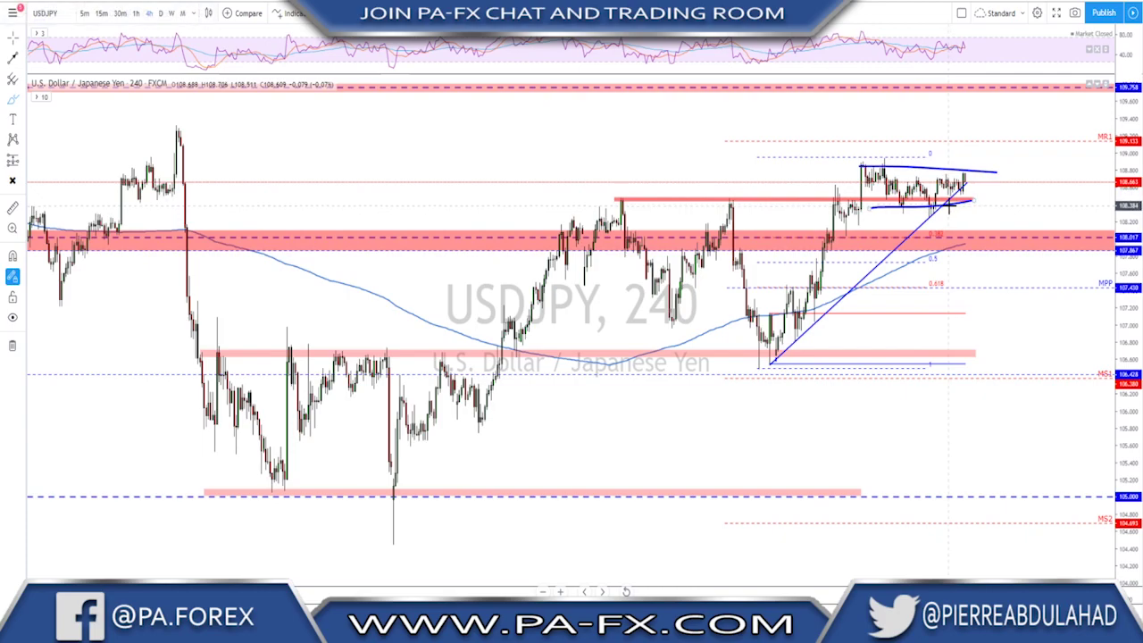
pyautogui.click(952, 209)
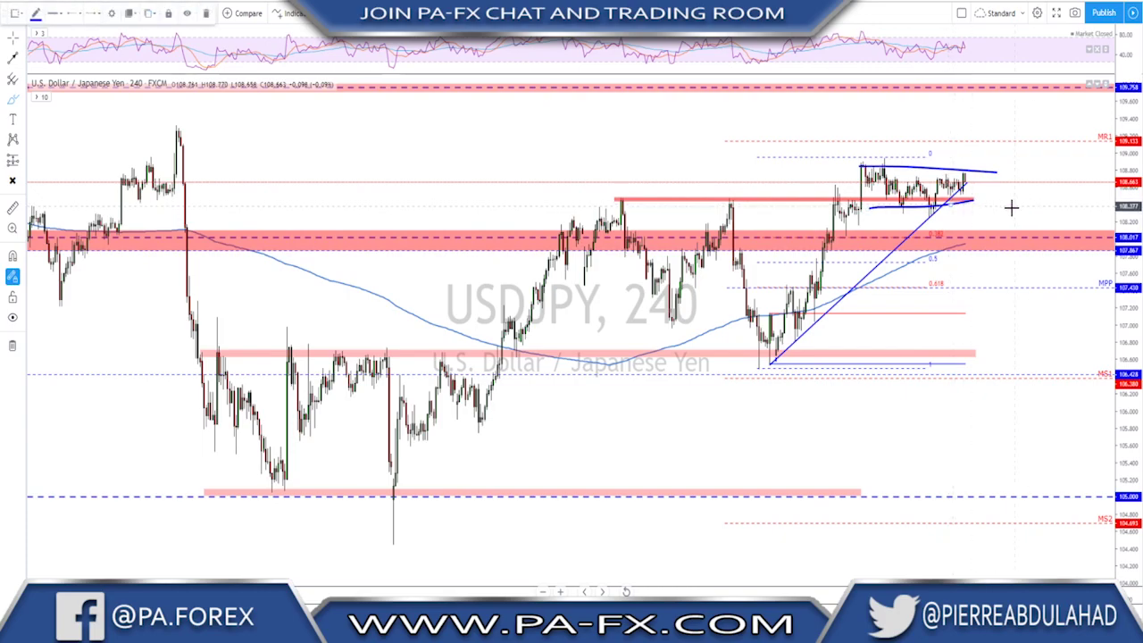
pyautogui.click(952, 206)
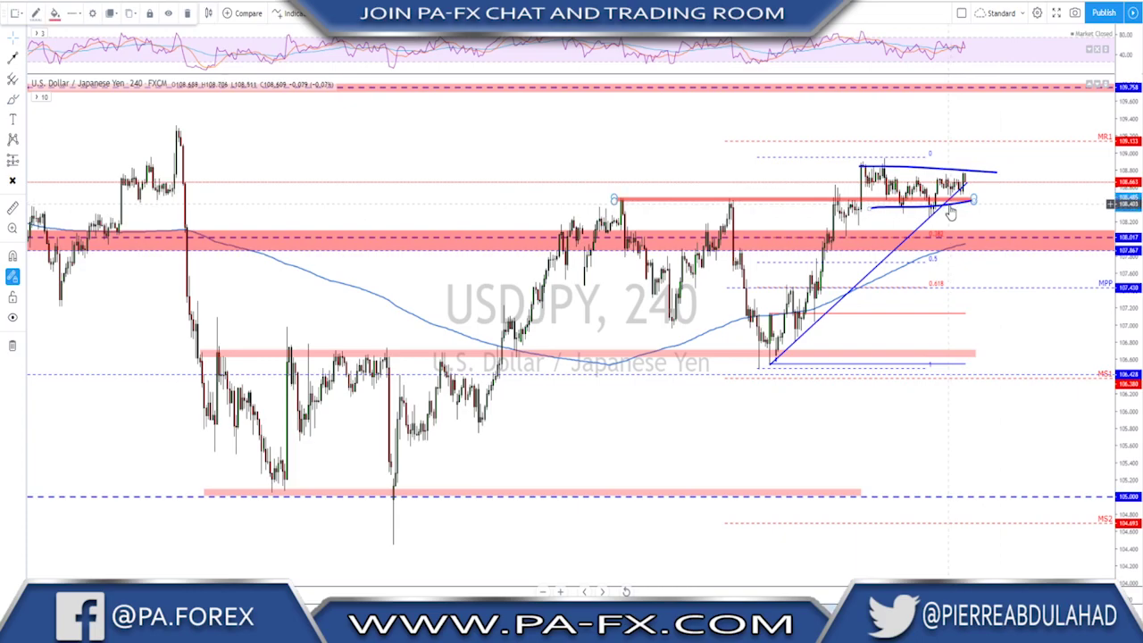
pyautogui.click(948, 205)
pyautogui.press('Delete')
pyautogui.click(981, 171)
pyautogui.press('Delete')
# Sketch USDJPY's rally, sideways pullback and upward breakout, adding downward-sloping bounds around the consolidation
pyautogui.scroll(-3, 950, 202)
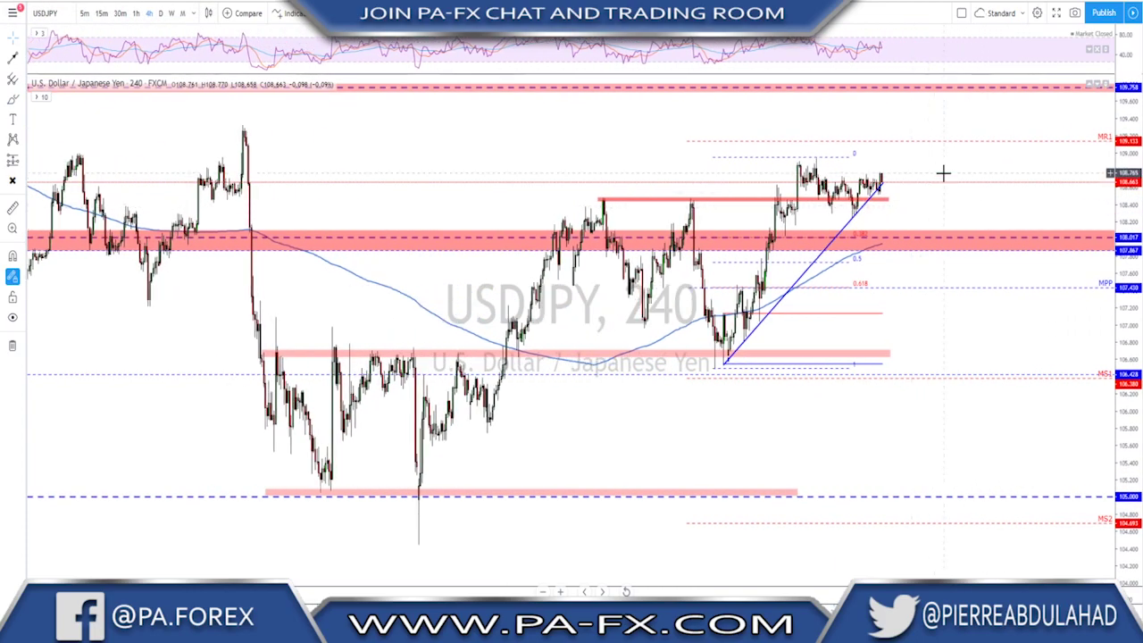
pyautogui.moveTo(723, 353)
pyautogui.mouseDown()
pyautogui.moveTo(756, 250)
pyautogui.moveTo(810, 161)
pyautogui.moveTo(825, 201)
pyautogui.mouseUp()
pyautogui.moveTo(879, 181)
pyautogui.mouseDown()
pyautogui.moveTo(881, 200)
pyautogui.moveTo(902, 154)
pyautogui.mouseUp()
pyautogui.moveTo(797, 159); pyautogui.dragTo(915, 183)
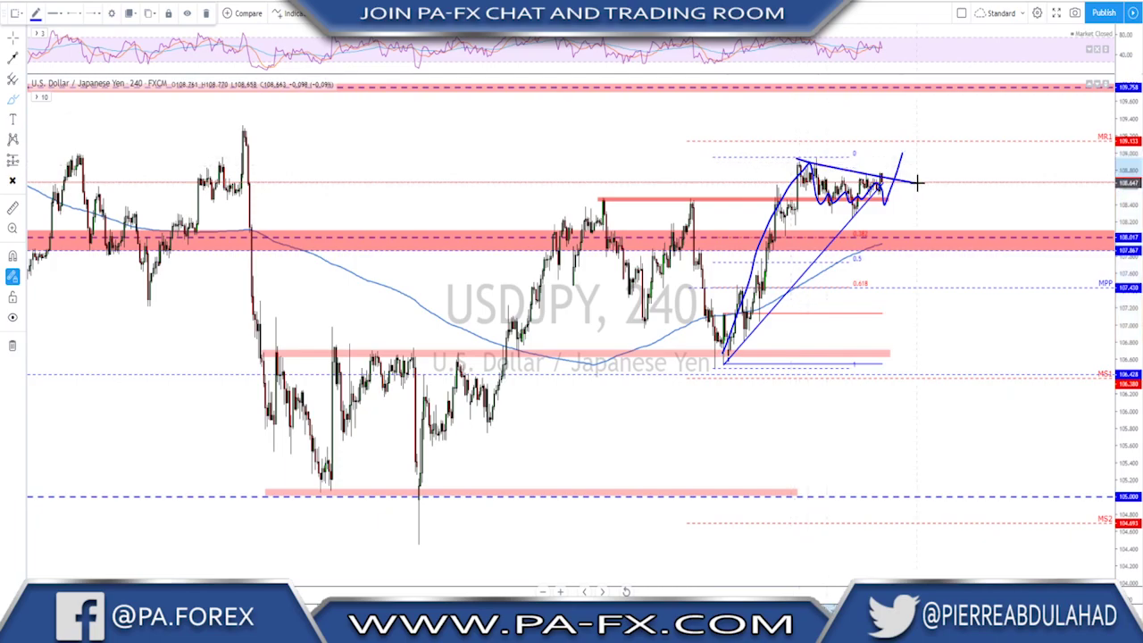
pyautogui.moveTo(806, 191); pyautogui.dragTo(884, 207)
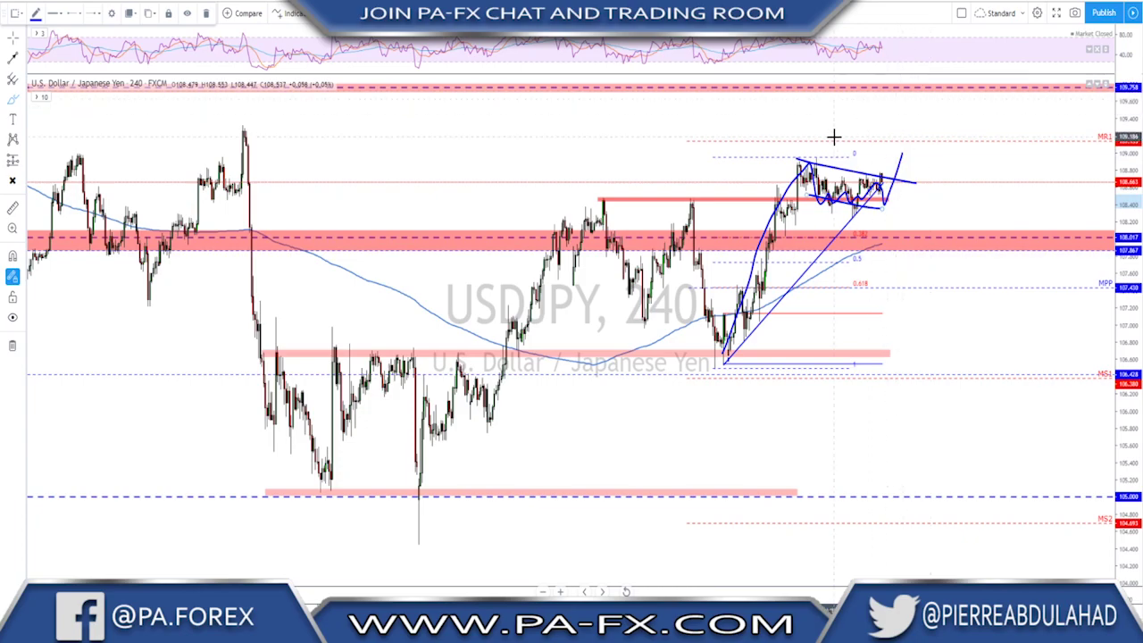
# Undo the USDJPY rally and flag sketches, and trace the red support line beneath the consolidation
pyautogui.hotkey('ctrl', 'z')
pyautogui.hotkey('ctrl', 'z')
pyautogui.hotkey('ctrl', 'z')
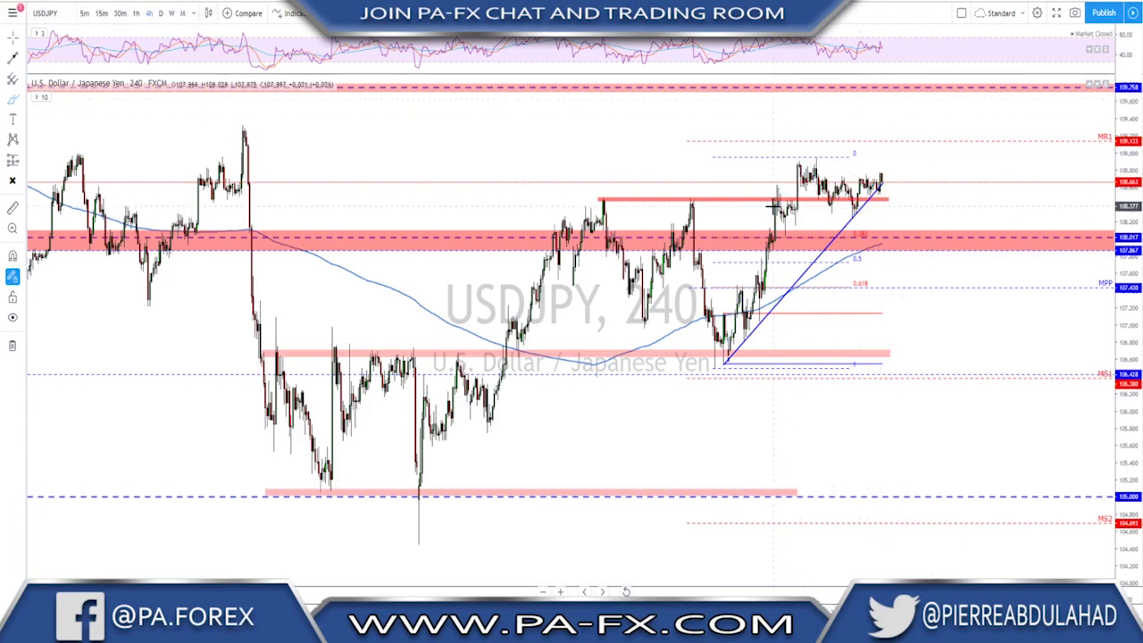
pyautogui.moveTo(773, 206); pyautogui.dragTo(973, 195)
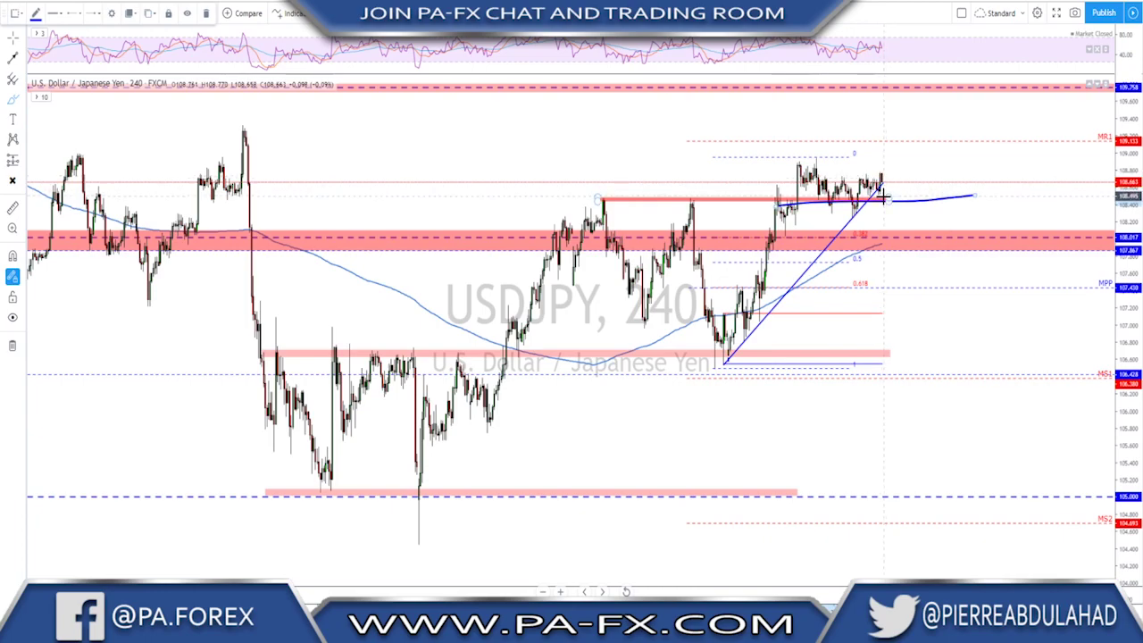
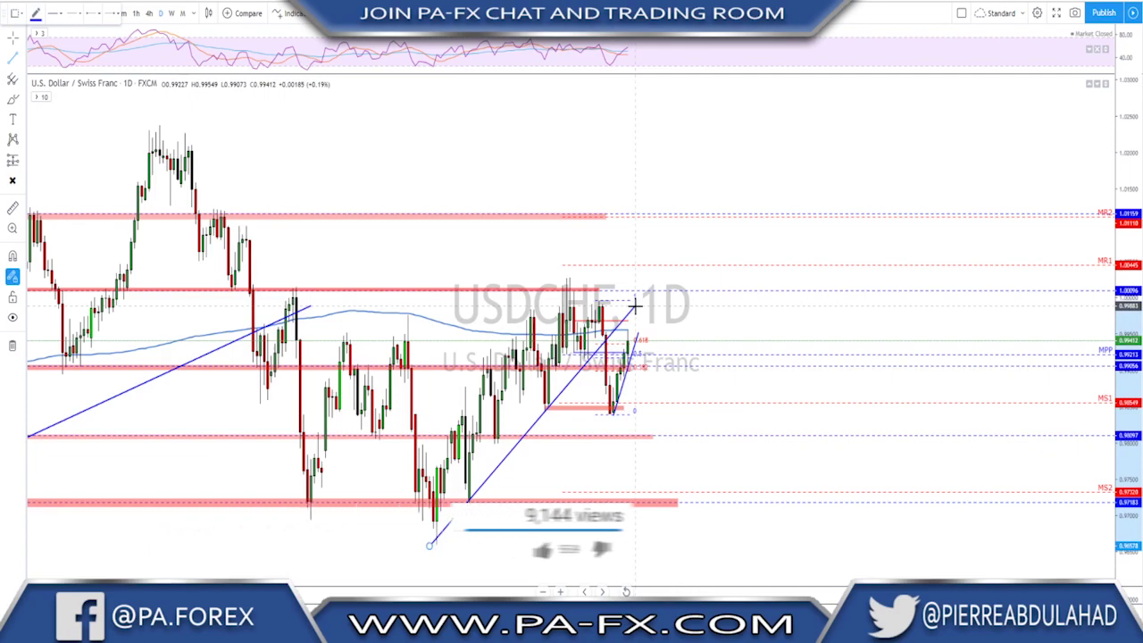
# Finish the rising trendline from USDCHF's daily low near 0.96578, and delete it
pyautogui.click(635, 307)
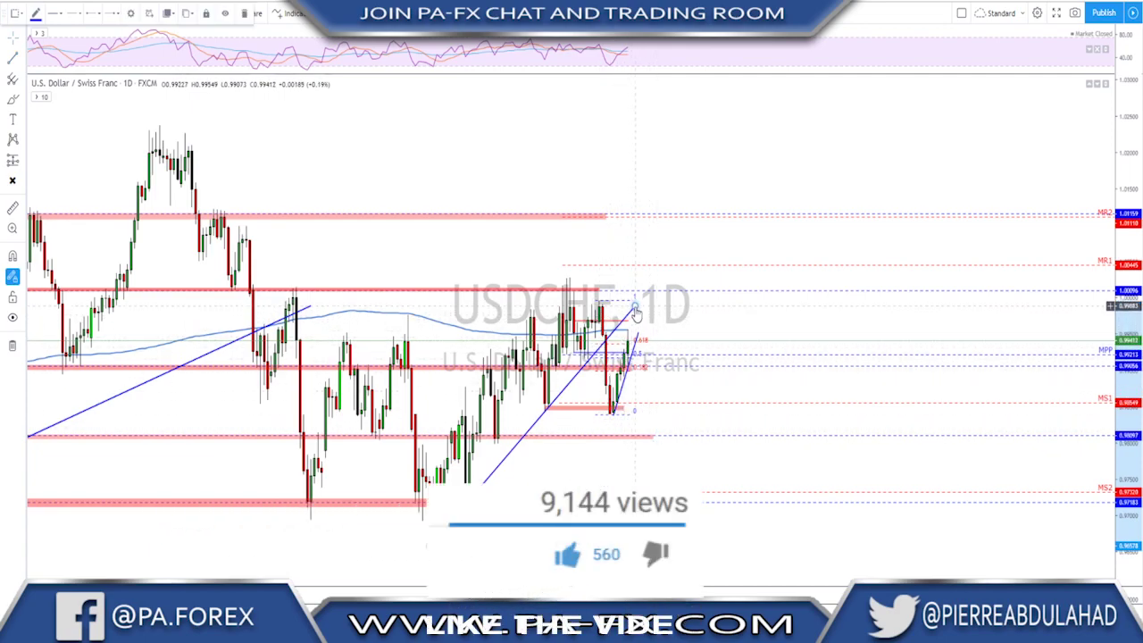
pyautogui.press('Delete')
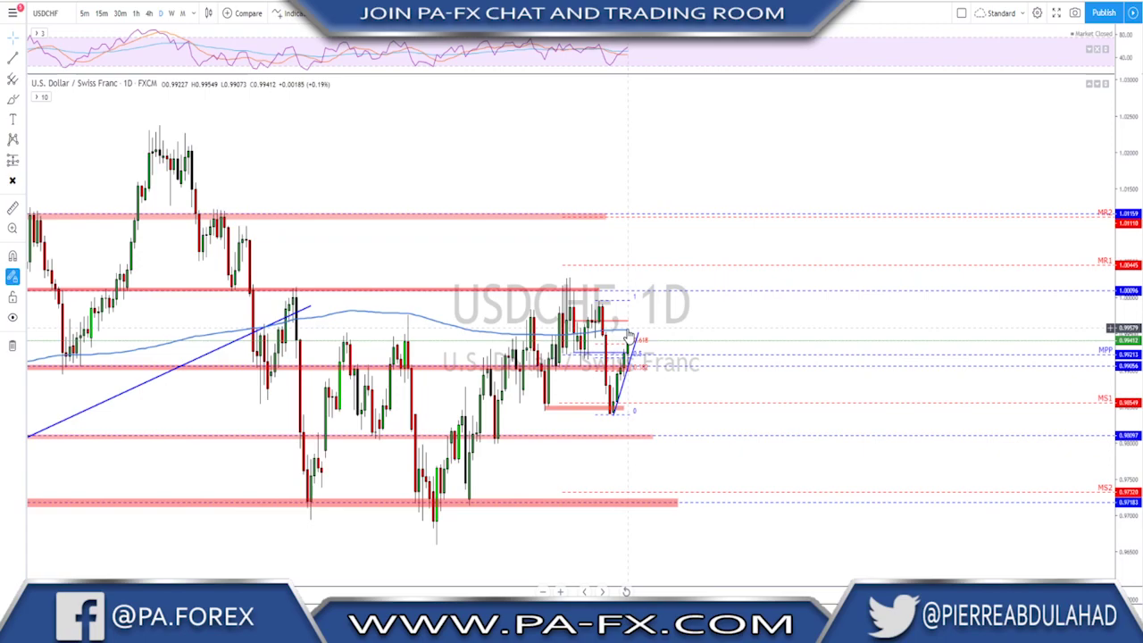
# Switch USDCHF to the 4-hour chart and circle the swing high beside the 1 retracement level
pyautogui.click(148, 12)
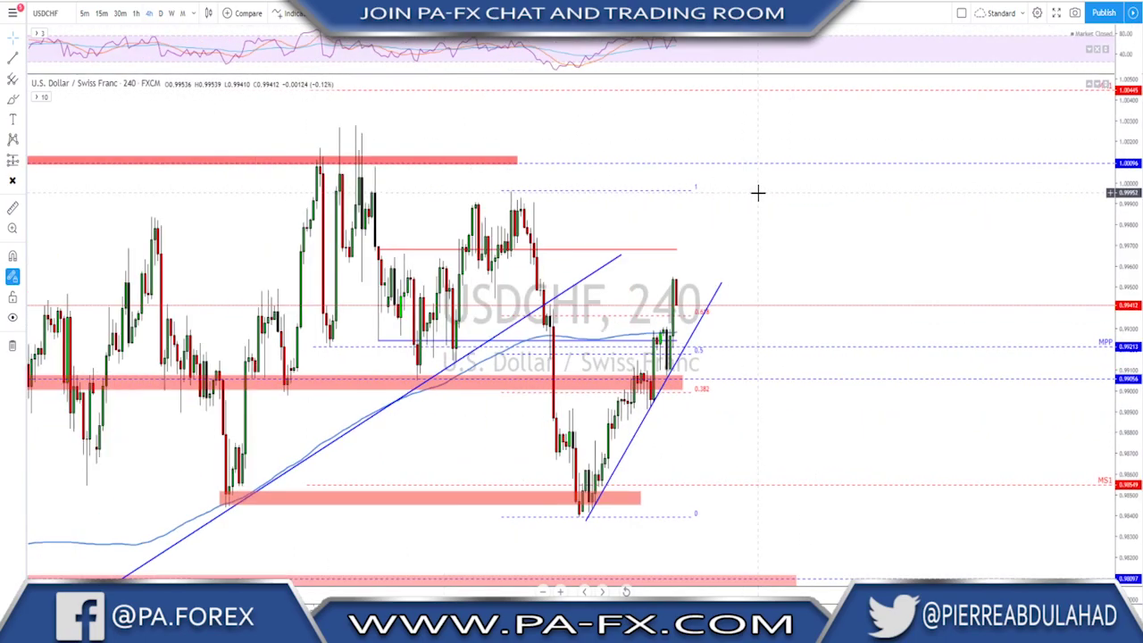
pyautogui.scroll(-3, 823, 237)
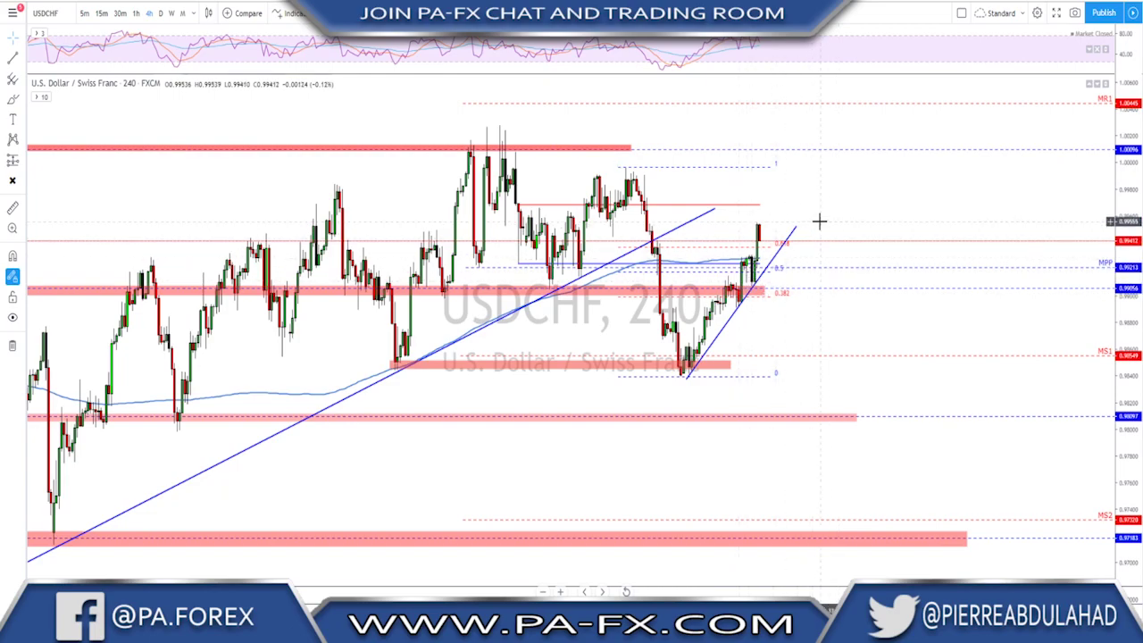
pyautogui.moveTo(820, 222); pyautogui.dragTo(895, 212)
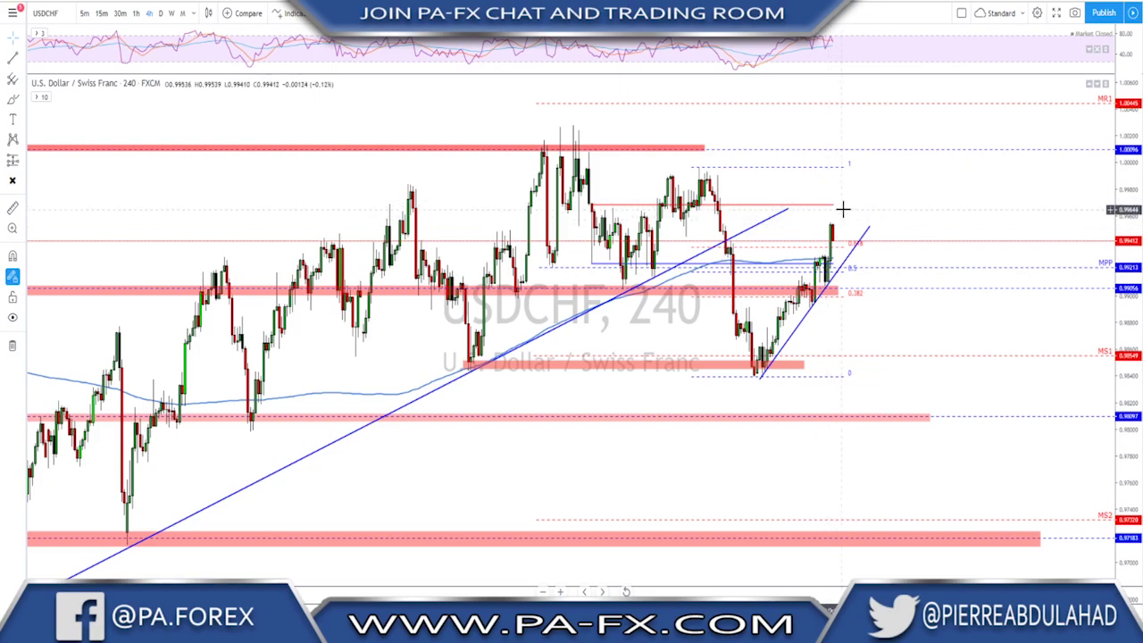
pyautogui.scroll(-2, 846, 218)
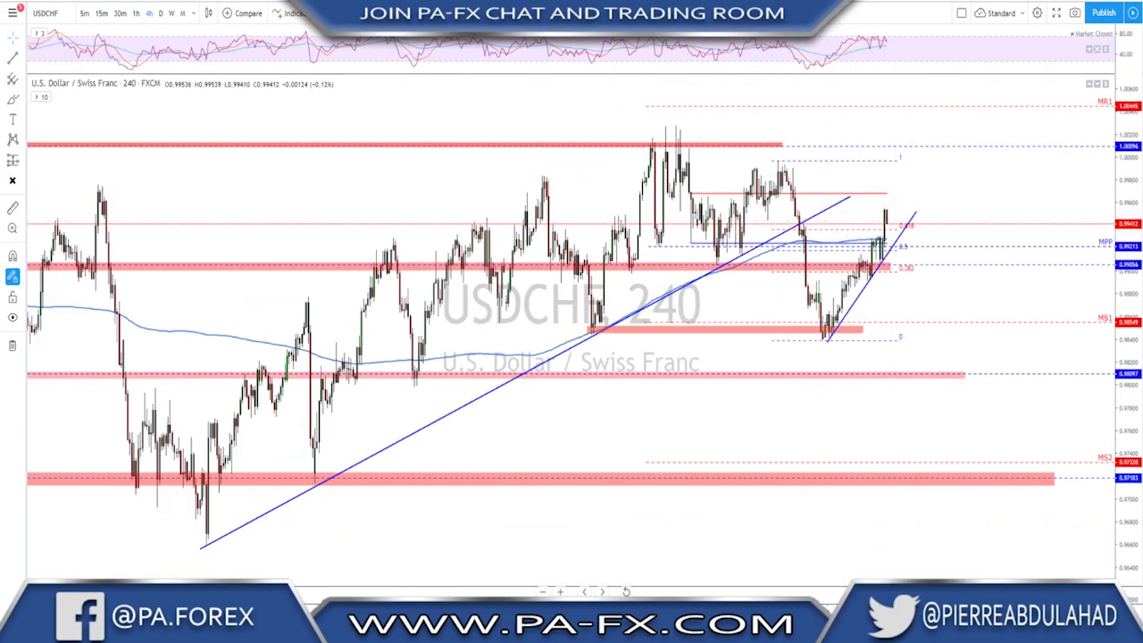
pyautogui.moveTo(782, 156)
pyautogui.mouseDown()
pyautogui.moveTo(768, 158)
pyautogui.moveTo(793, 159)
pyautogui.moveTo(784, 156)
pyautogui.mouseUp()
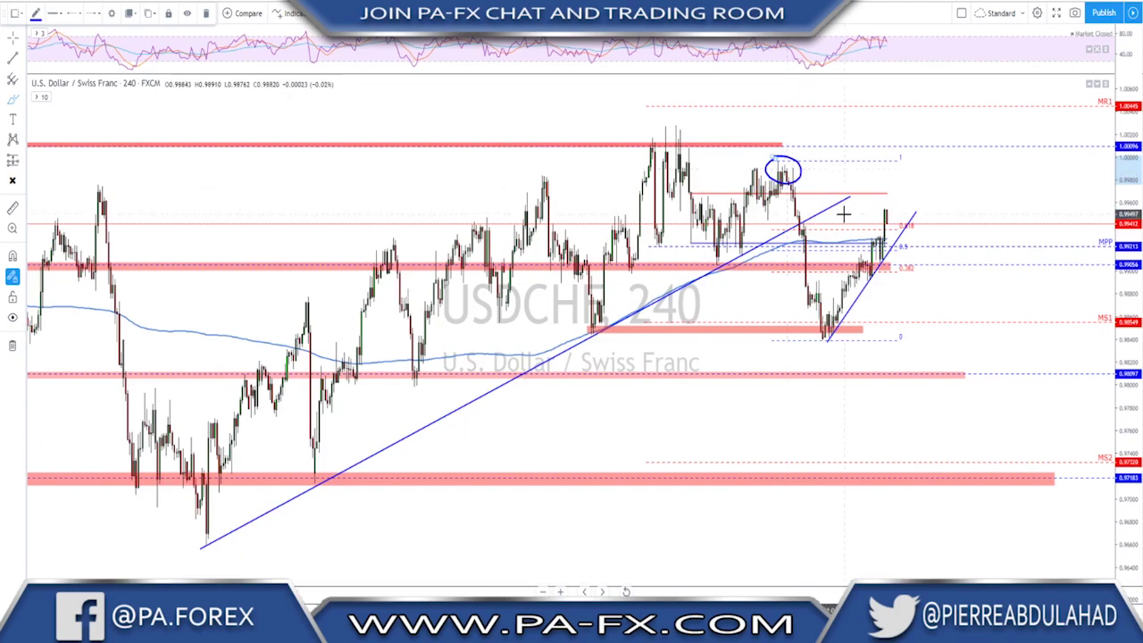
# Sketch USDCHF's fall from the circled high, its rebound and a projected drop through the rising trendline, and undo these sketches and the circle
pyautogui.moveTo(827, 332)
pyautogui.mouseDown()
pyautogui.moveTo(897, 204)
pyautogui.moveTo(951, 313)
pyautogui.mouseUp()
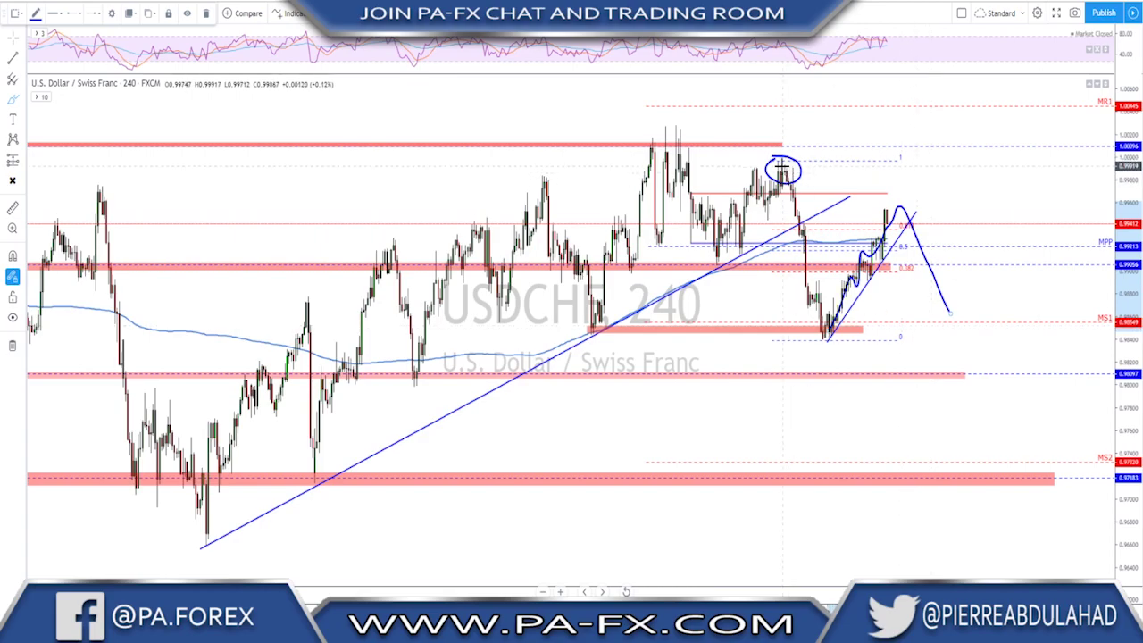
pyautogui.moveTo(782, 169)
pyautogui.mouseDown()
pyautogui.moveTo(814, 347)
pyautogui.moveTo(904, 207)
pyautogui.moveTo(958, 344)
pyautogui.mouseUp()
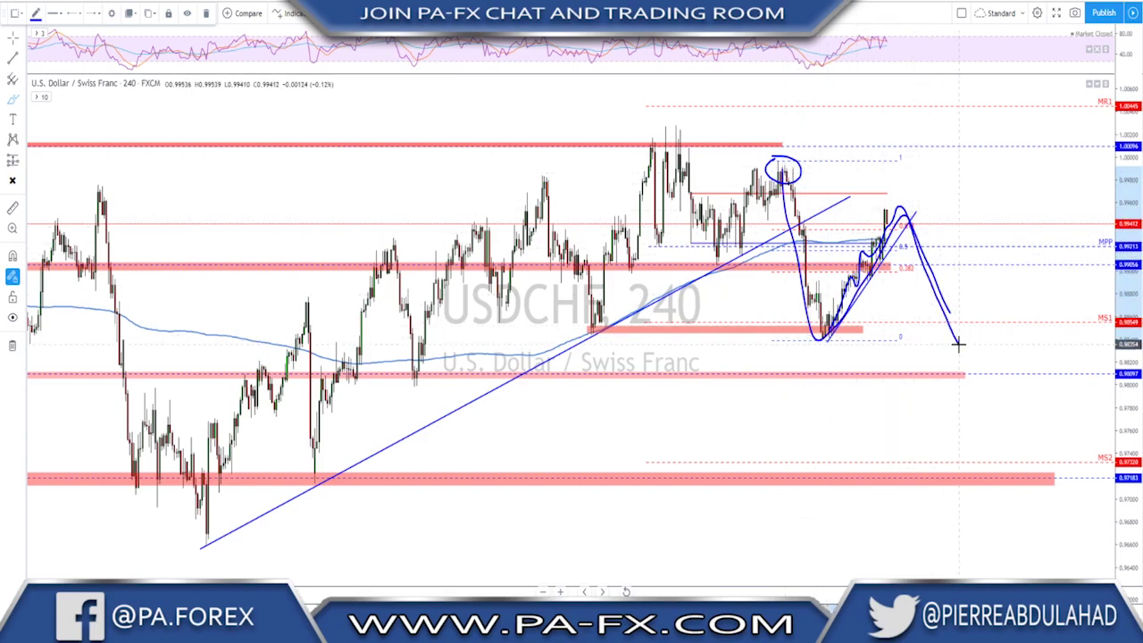
pyautogui.hotkey('ctrl', 'z')
pyautogui.hotkey('ctrl', 'z')
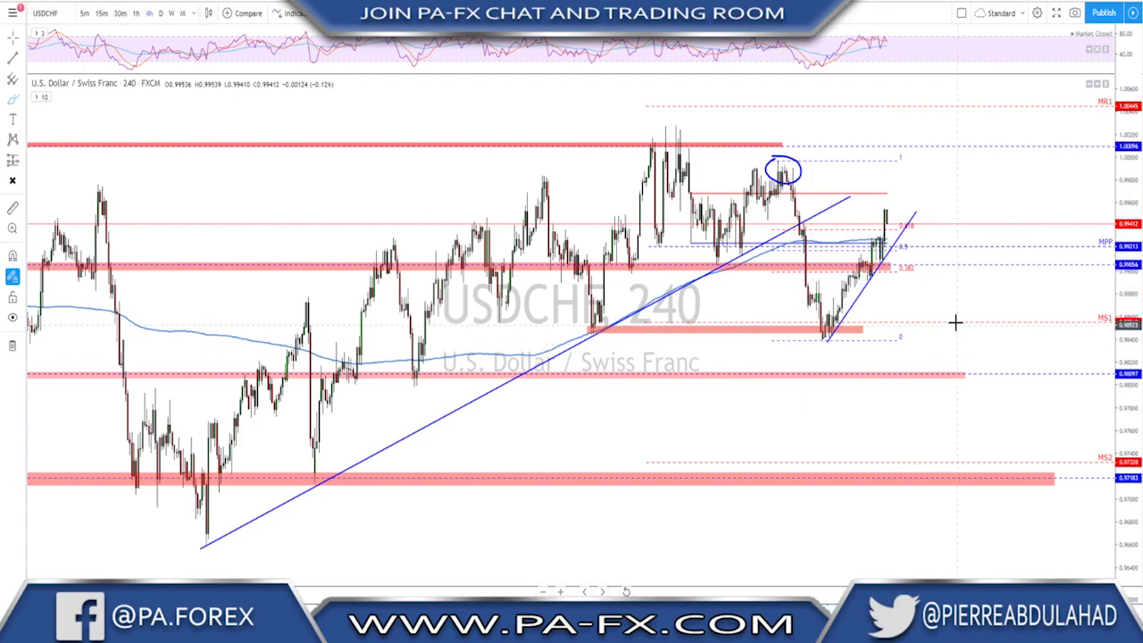
pyautogui.hotkey('ctrl', 'z')
# Sketch a USDCHF decline below the rising trendline, a choppy retest and a drop to the MS1 level, and delete it
pyautogui.scroll(2, 891, 299)
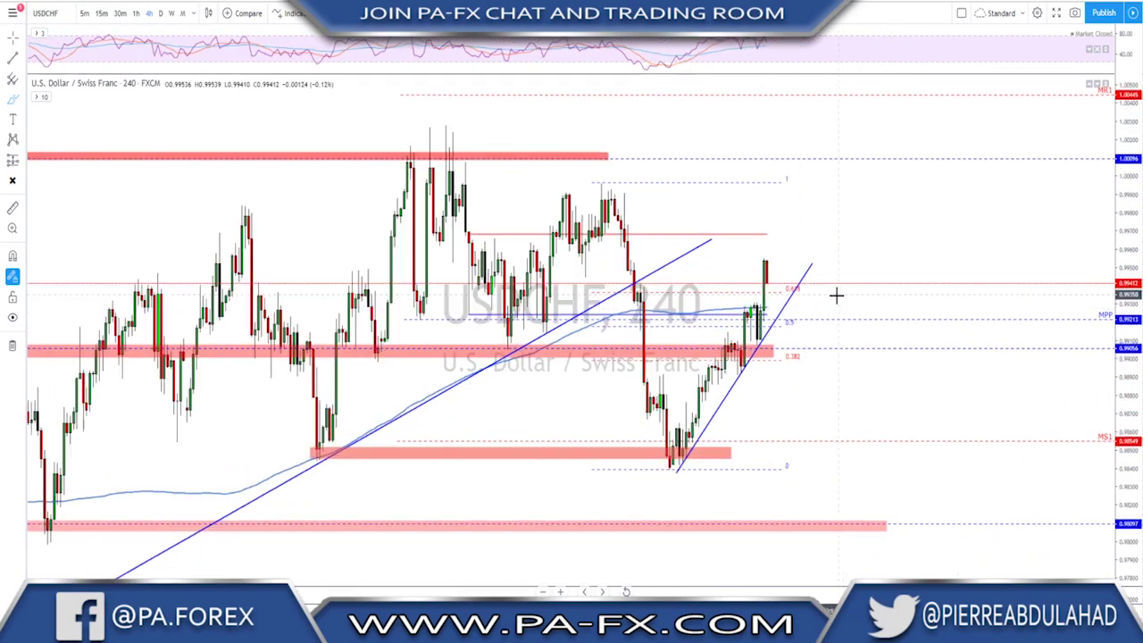
pyautogui.scroll(-1, 796, 333)
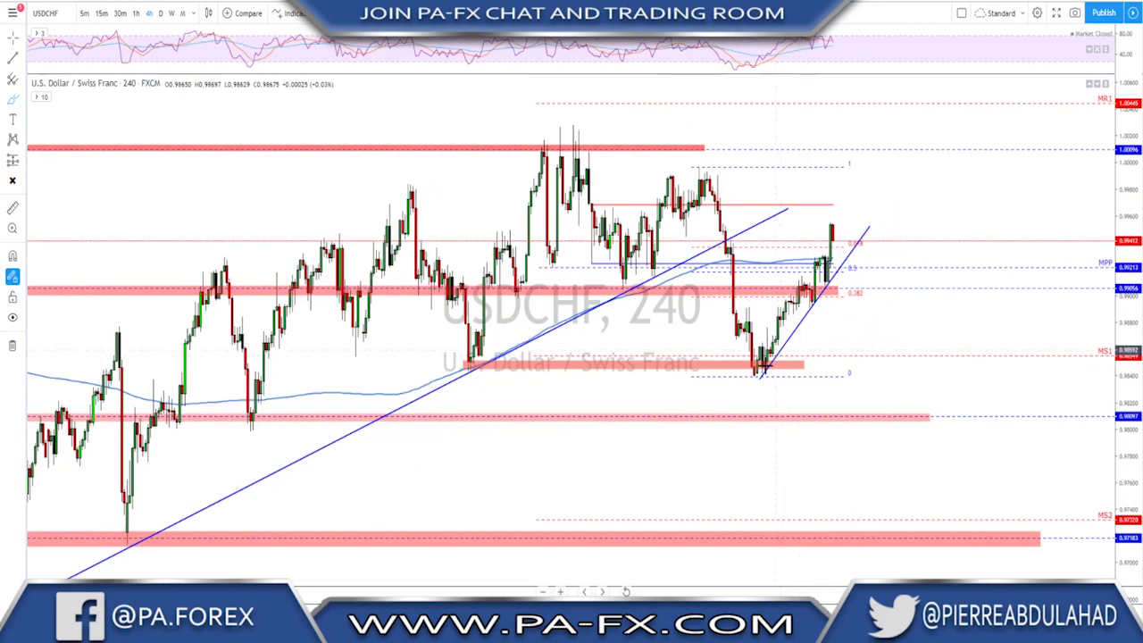
pyautogui.moveTo(833, 230)
pyautogui.mouseDown()
pyautogui.moveTo(845, 288)
pyautogui.moveTo(851, 264)
pyautogui.moveTo(867, 258)
pyautogui.moveTo(902, 355)
pyautogui.mouseUp()
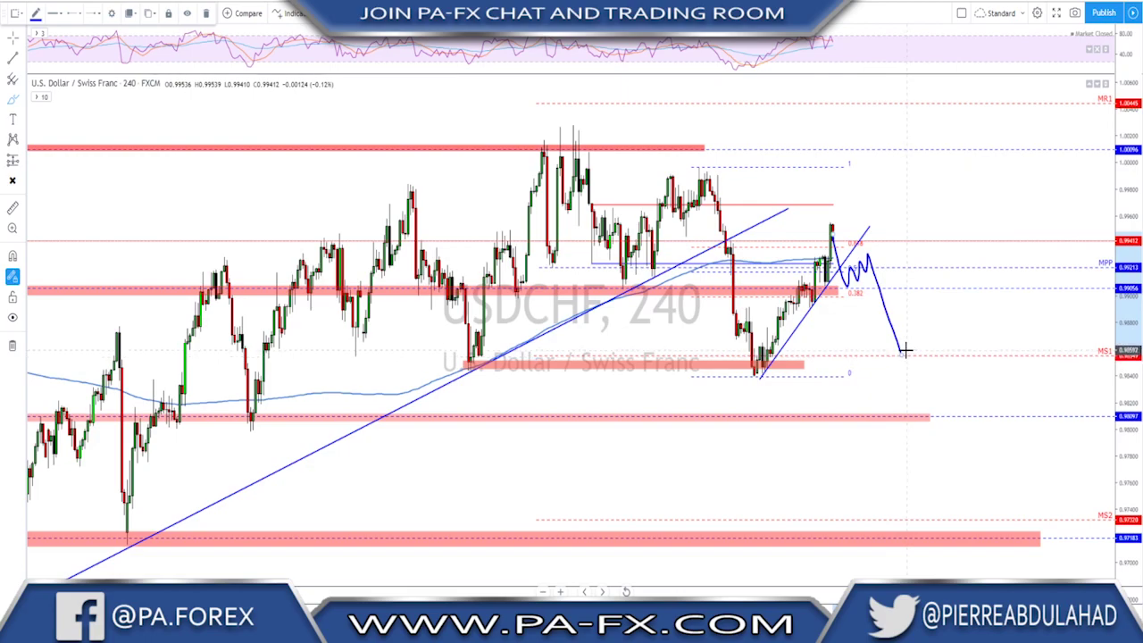
pyautogui.press('Delete')
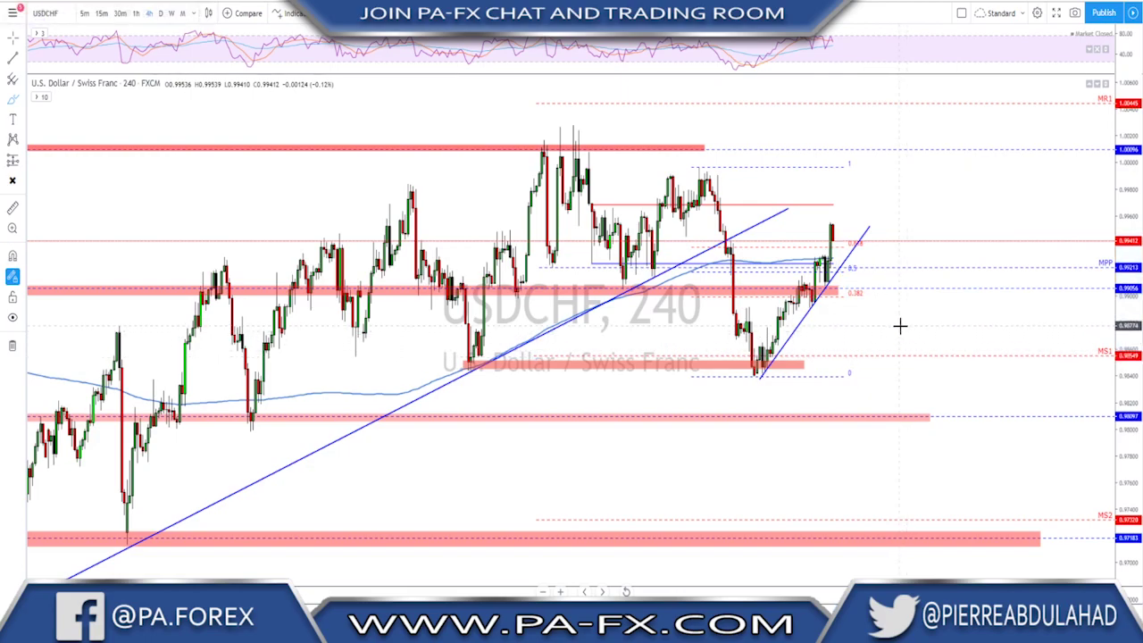
# Switch USDCHF to the daily chart and examine the latest swing against the surrounding price zones
pyautogui.scroll(-1, 691, 214)
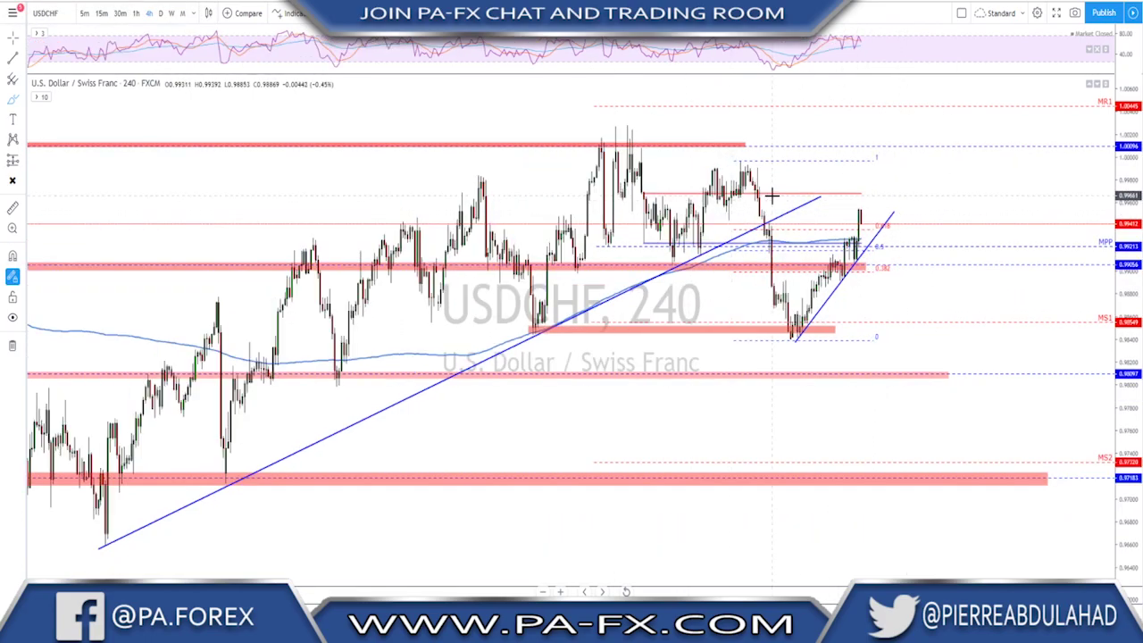
pyautogui.click(160, 13)
pyautogui.scroll(-2, 784, 286)
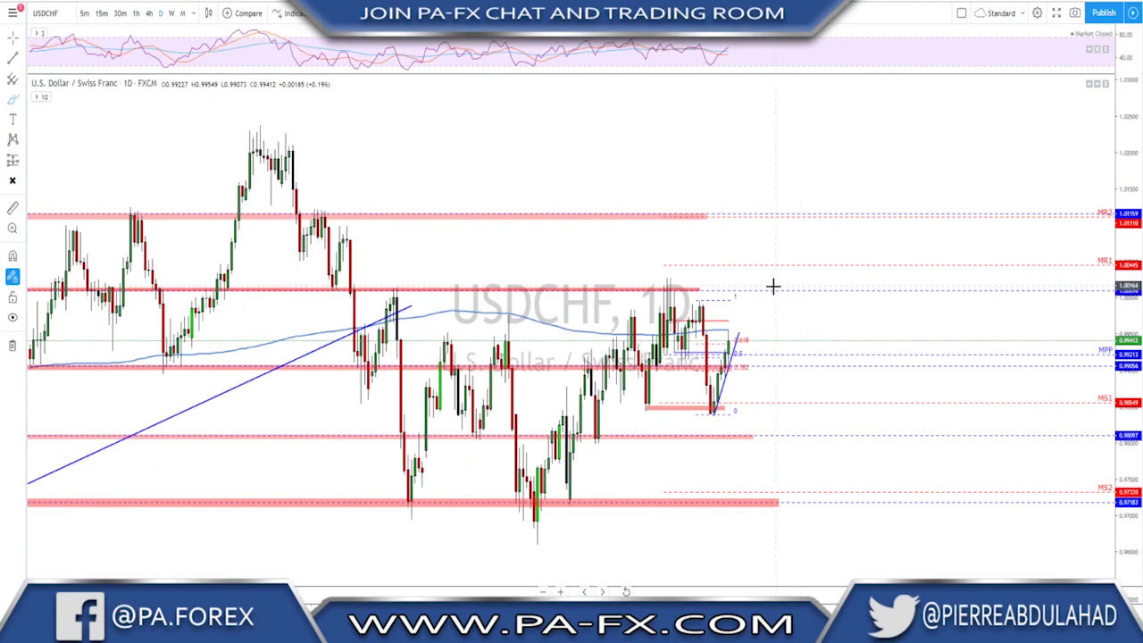
pyautogui.moveTo(753, 307); pyautogui.dragTo(881, 307)
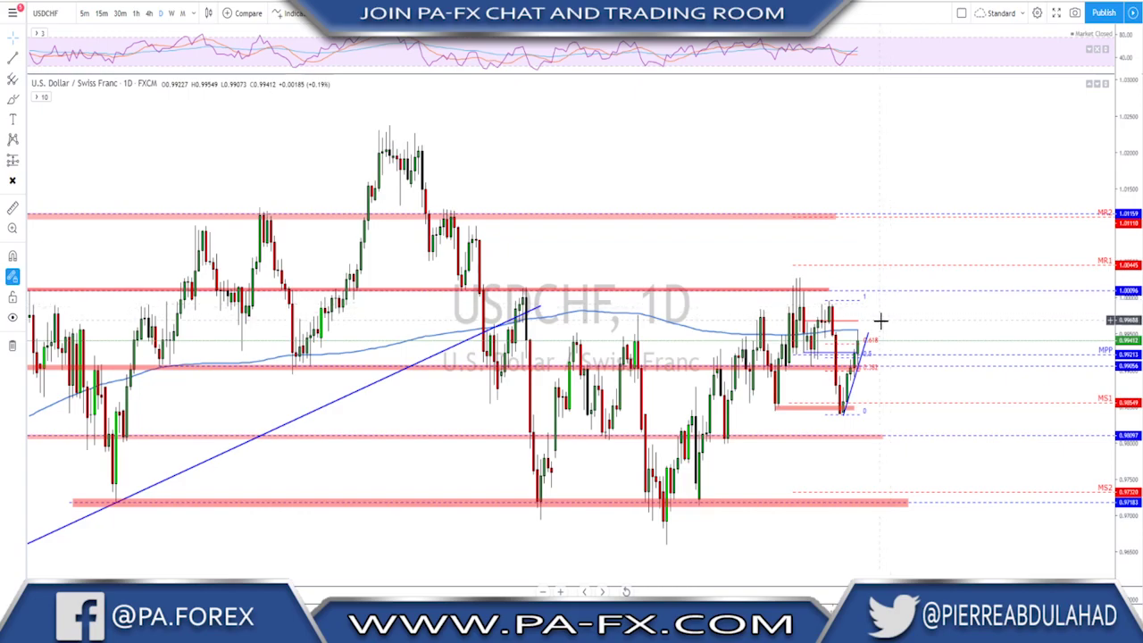
# Switch to the USDCAD chart on the daily timeframe
pyautogui.click(148, 14)
pyautogui.press('Down')
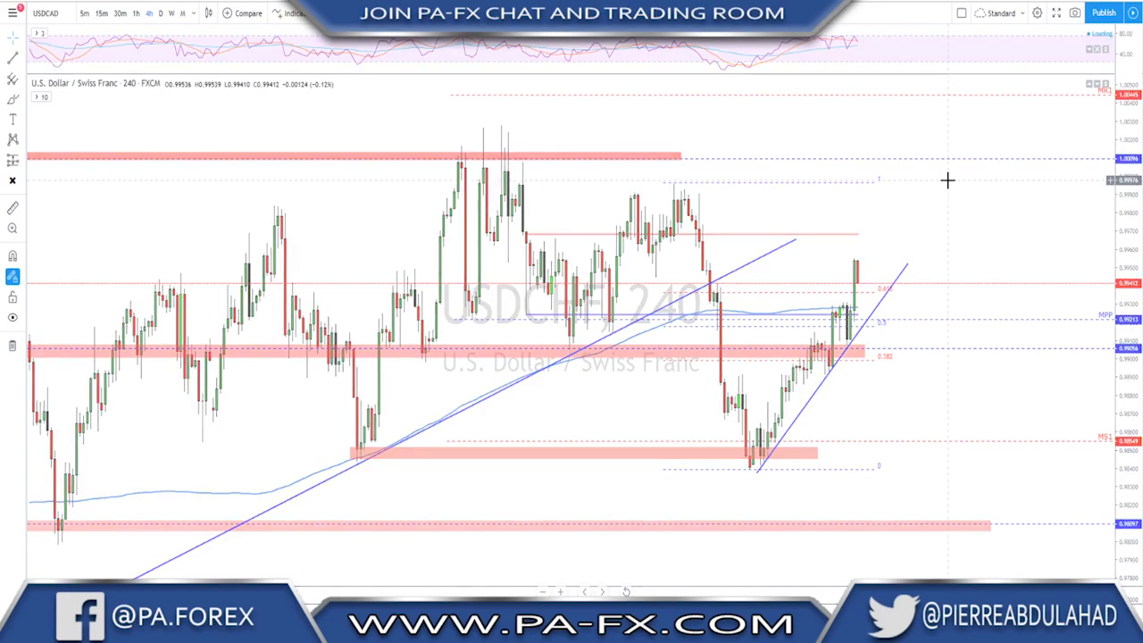
pyautogui.click(161, 13)
pyautogui.scroll(3, 880, 317)
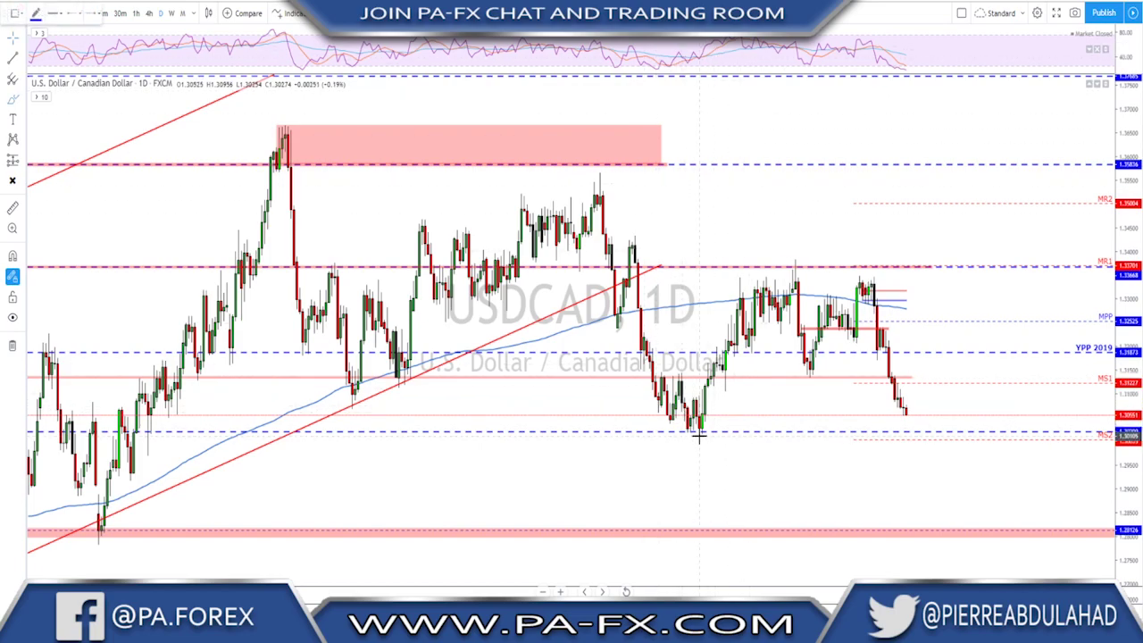
# Mark USDCAD's previous low near 1.30200 with a circle and horizontal line, sketch a short rebound from the current price, and remove all three
pyautogui.moveTo(679, 426); pyautogui.dragTo(705, 439)
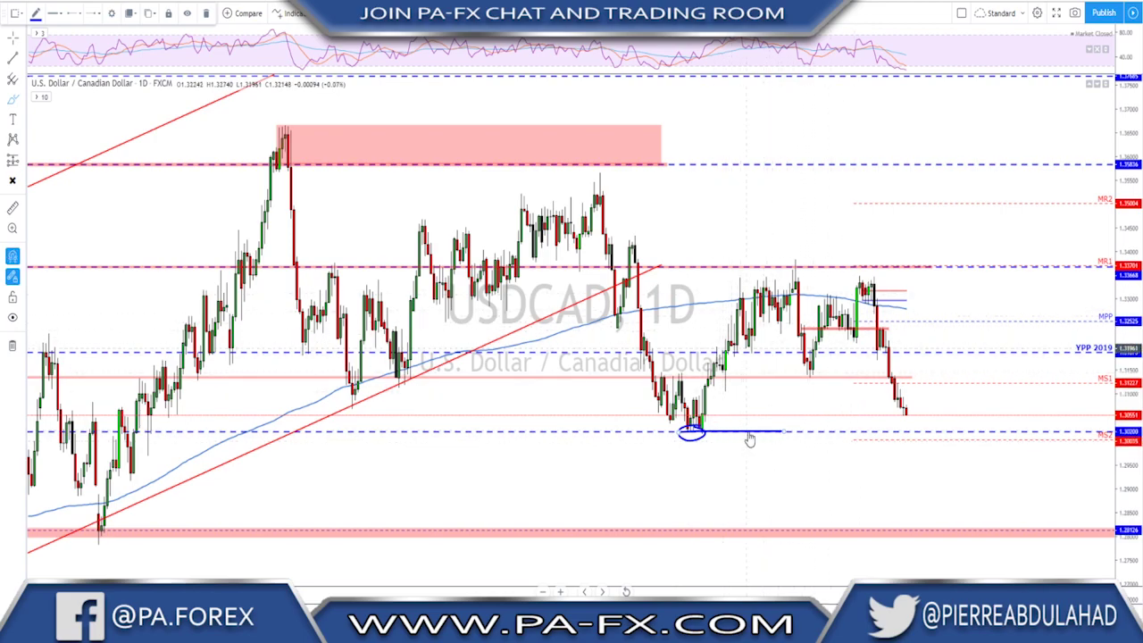
pyautogui.hotkey('ctrl', 'z')
pyautogui.hotkey('ctrl', 'z')
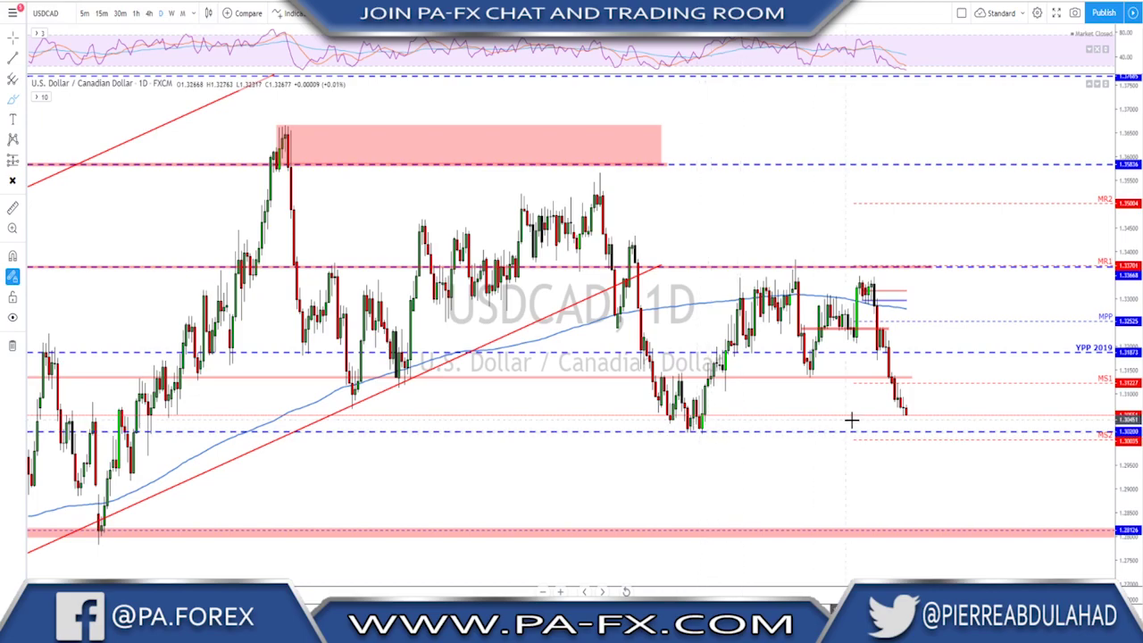
pyautogui.moveTo(907, 413); pyautogui.dragTo(926, 375)
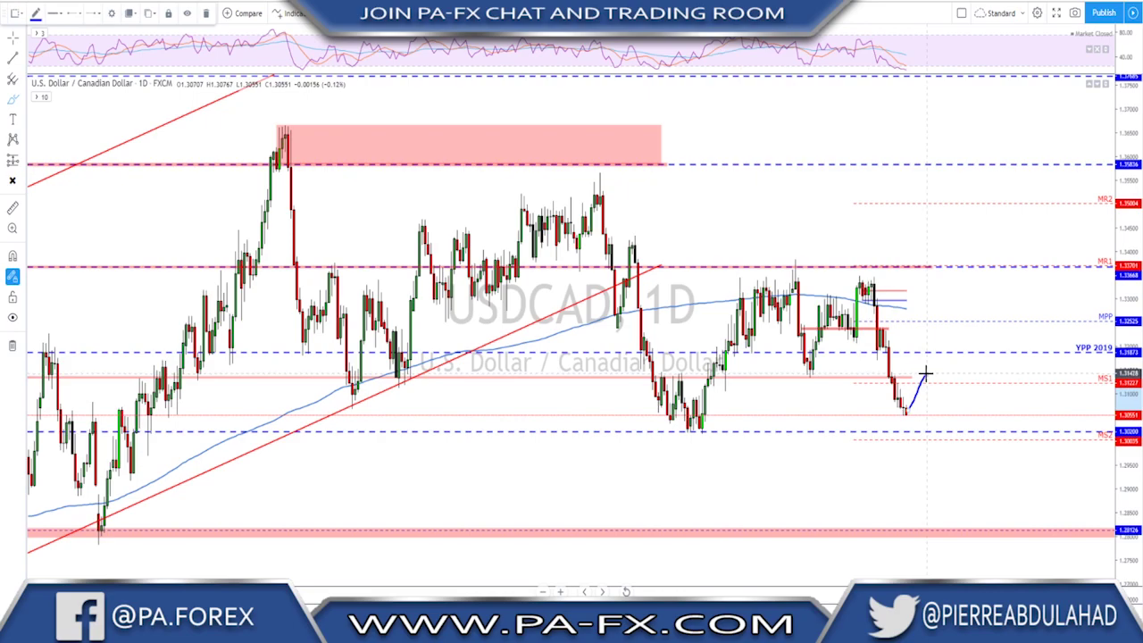
pyautogui.press('Delete')
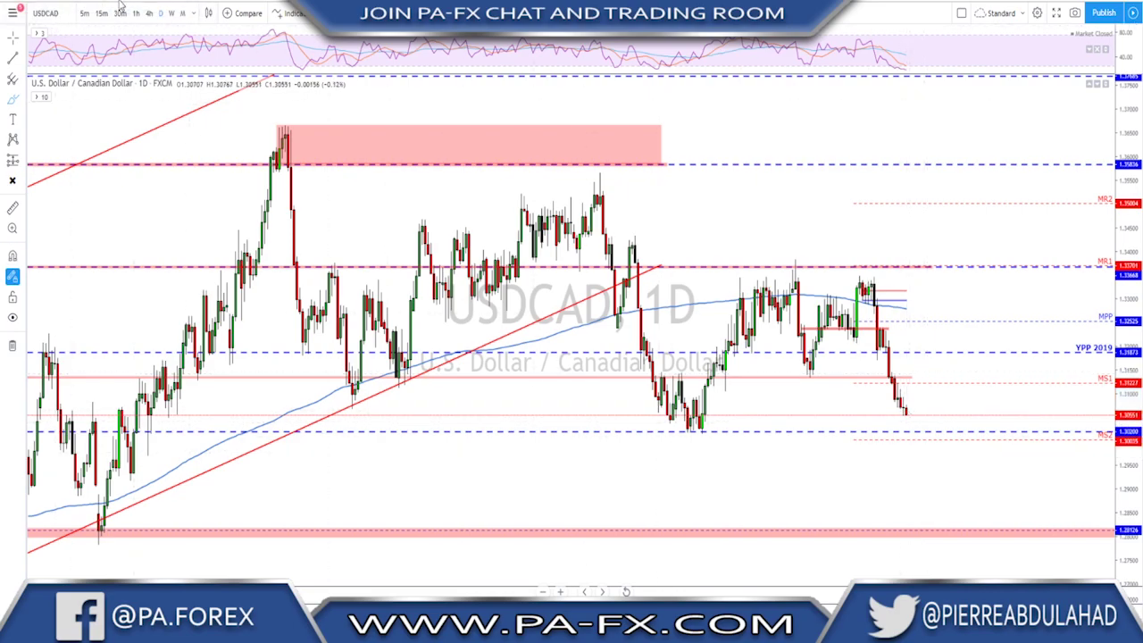
# Switch USDCAD to the 4-hour chart, showing the earlier lows along the 1.30200 level
pyautogui.click(150, 13)
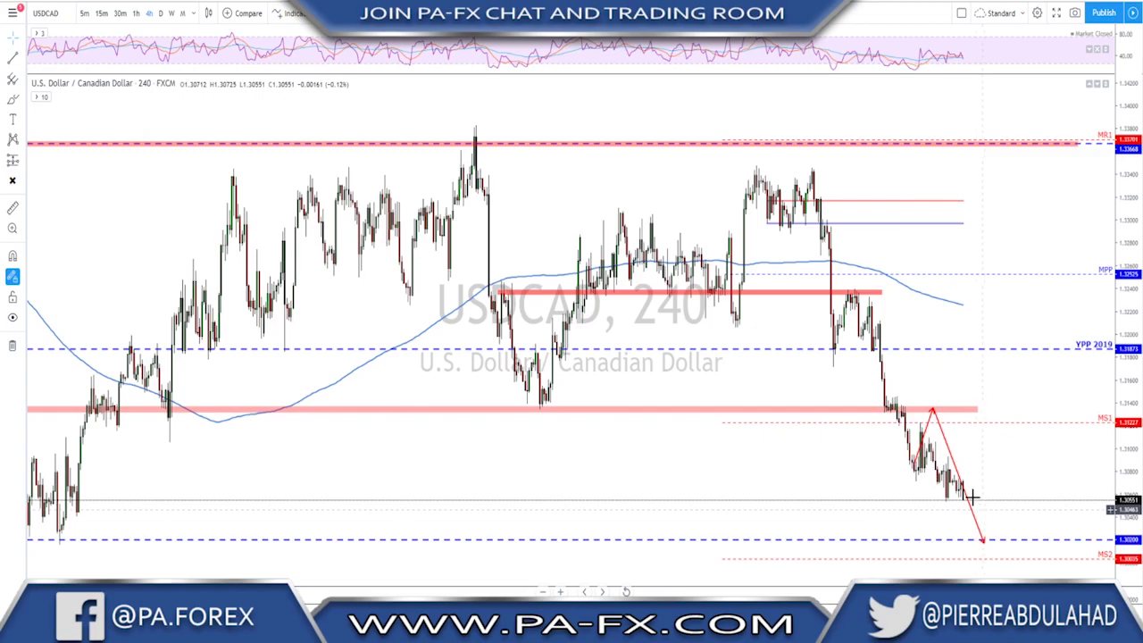
pyautogui.scroll(-1, 978, 442)
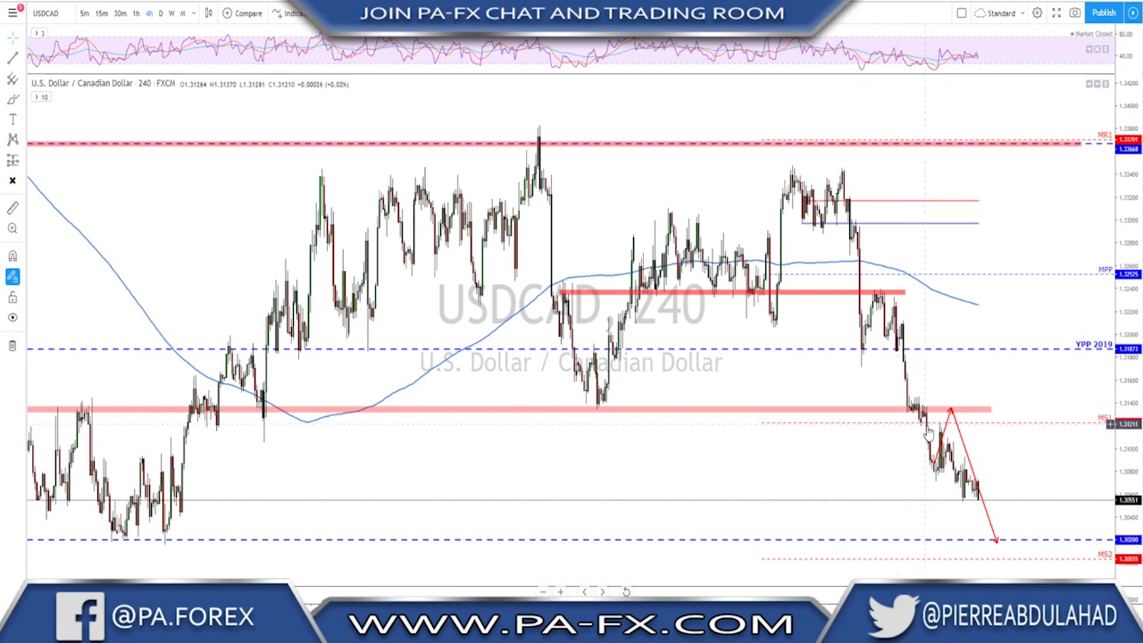
pyautogui.scroll(-2, 954, 465)
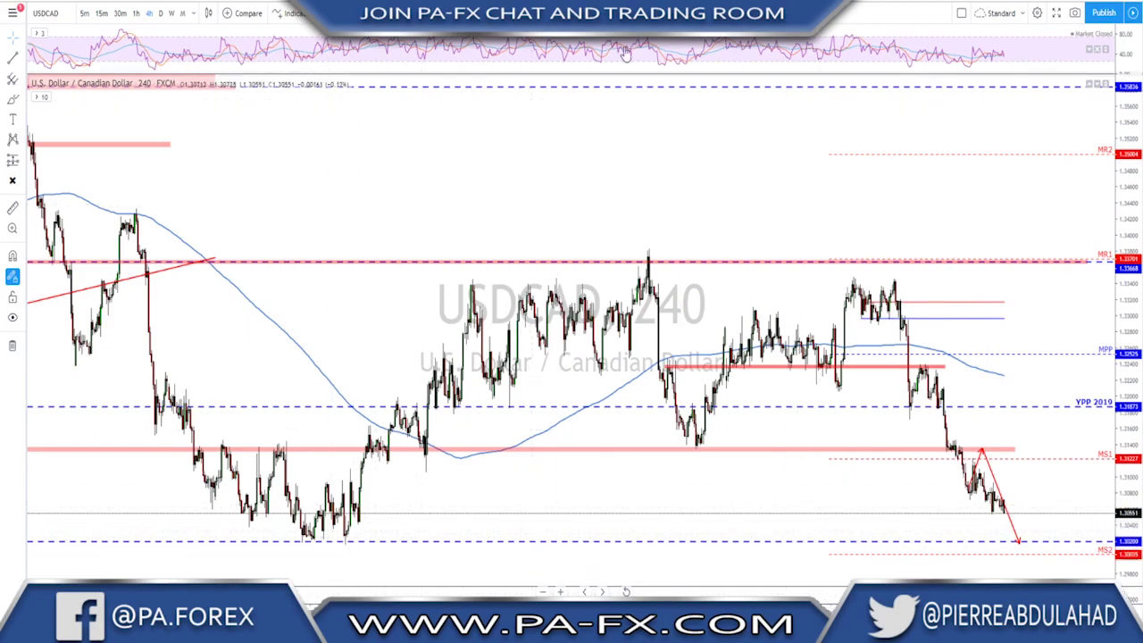
# Circle USDCAD's earlier lows at 1.30200, sketch a rebound from the red arrow's end to the MS1 level, and remove both
pyautogui.moveTo(357, 527); pyautogui.dragTo(356, 529)
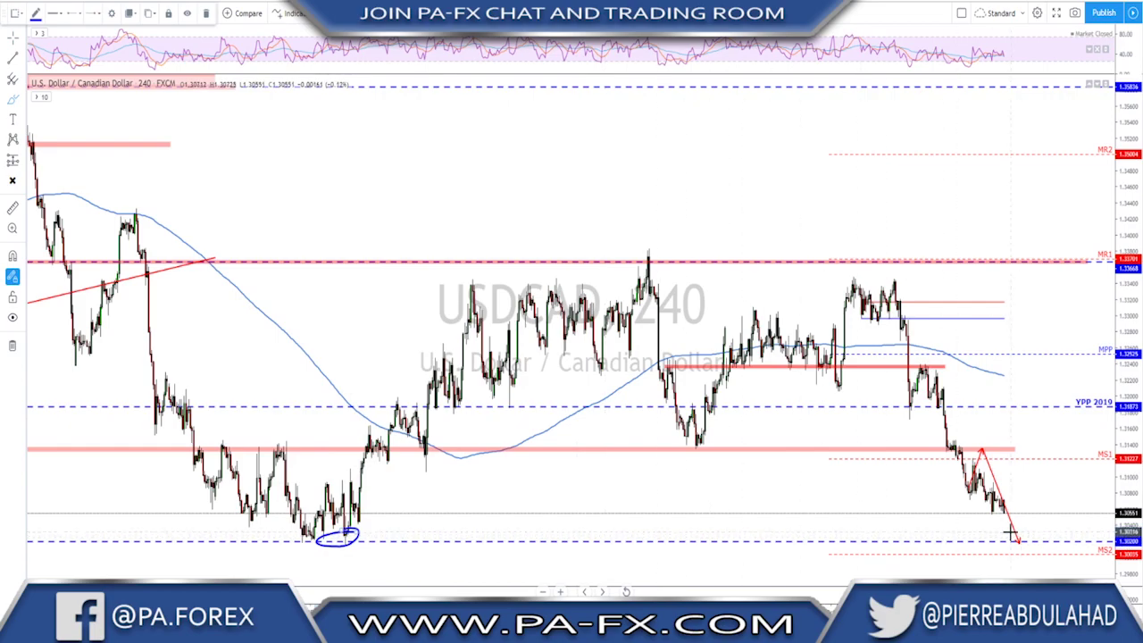
pyautogui.moveTo(1017, 540); pyautogui.dragTo(1050, 453)
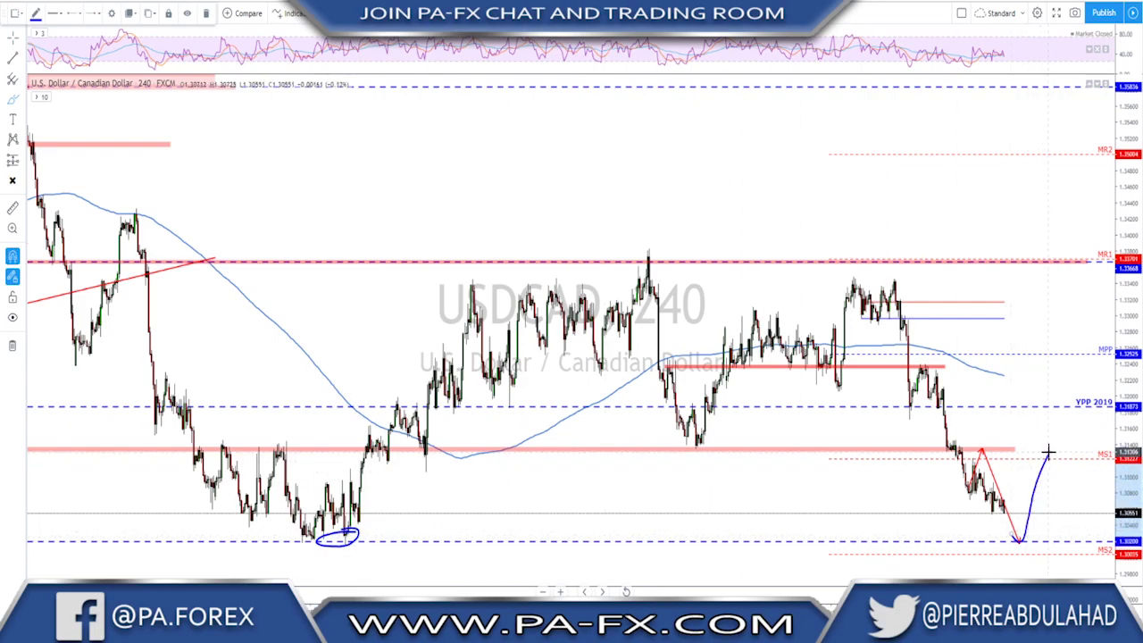
pyautogui.press('Delete')
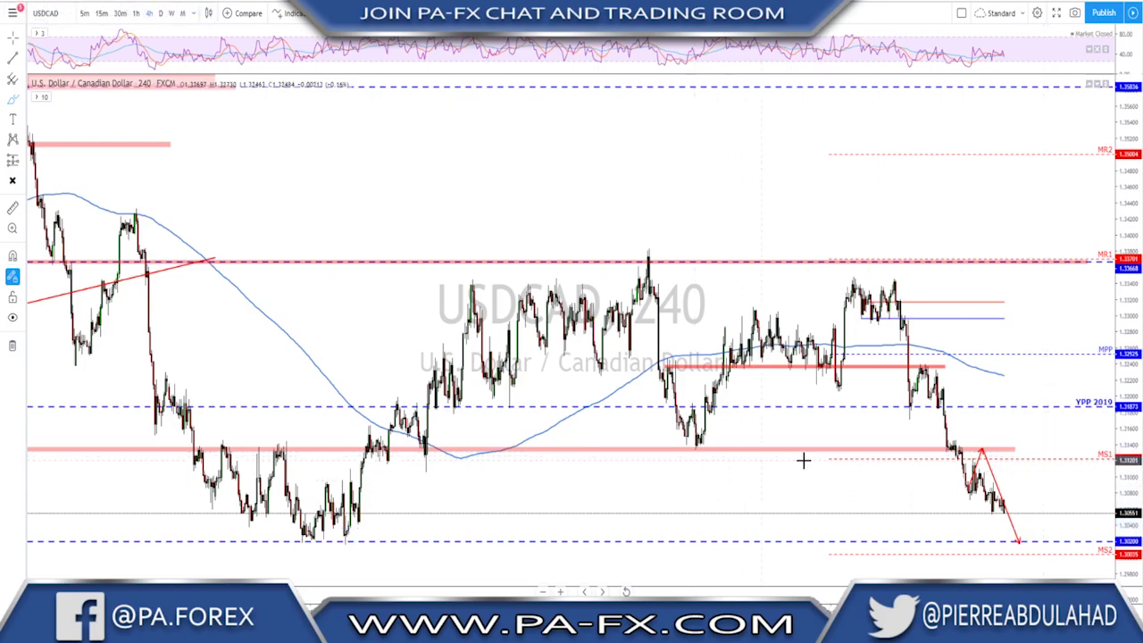
# Sketch USDCAD's rebound from 1.30200 to a line along the red resistance zone and its fall back to 1.30200, and undo the sketches
pyautogui.moveTo(1017, 541); pyautogui.dragTo(1047, 451)
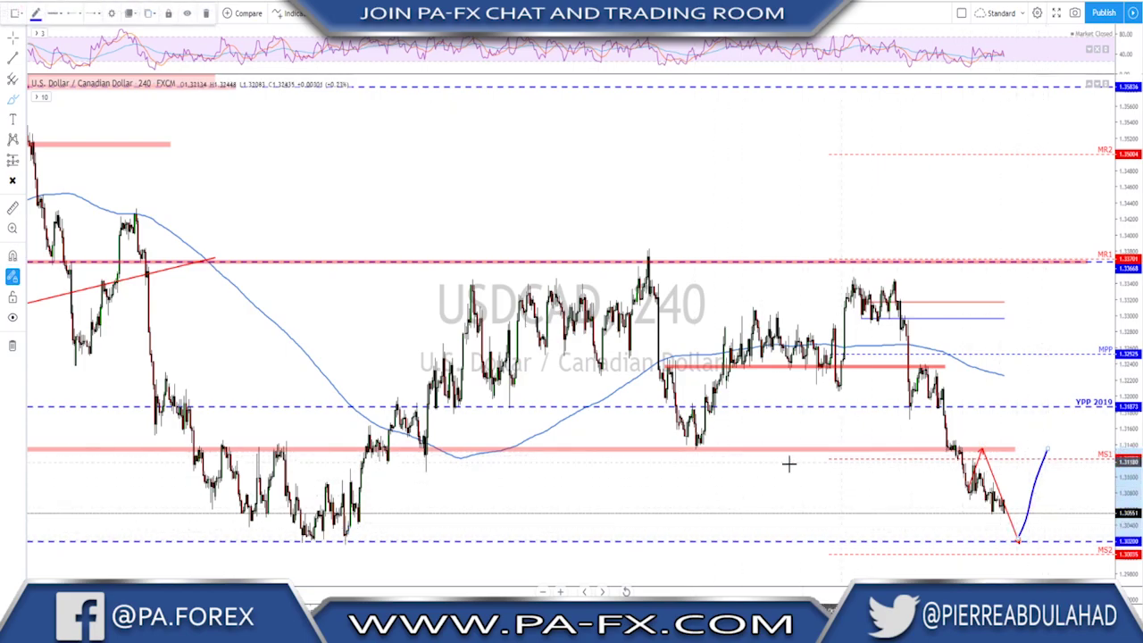
pyautogui.click(662, 446)
pyautogui.moveTo(820, 445)
pyautogui.mouseDown()
pyautogui.moveTo(1093, 441)
pyautogui.moveTo(1063, 469)
pyautogui.moveTo(1091, 540)
pyautogui.mouseUp()
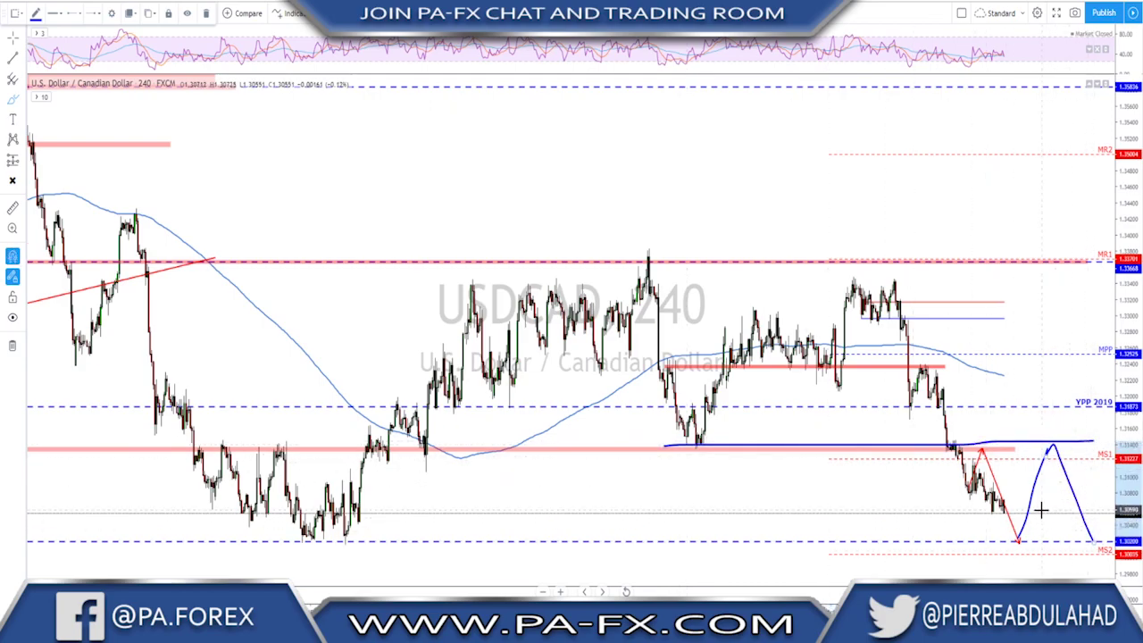
pyautogui.hotkey('ctrl', 'z')
pyautogui.hotkey('ctrl', 'z')
# Switch to the AUDUSD 4-hour chart, focusing on the latest rally from the lower red zone
pyautogui.press('Down')
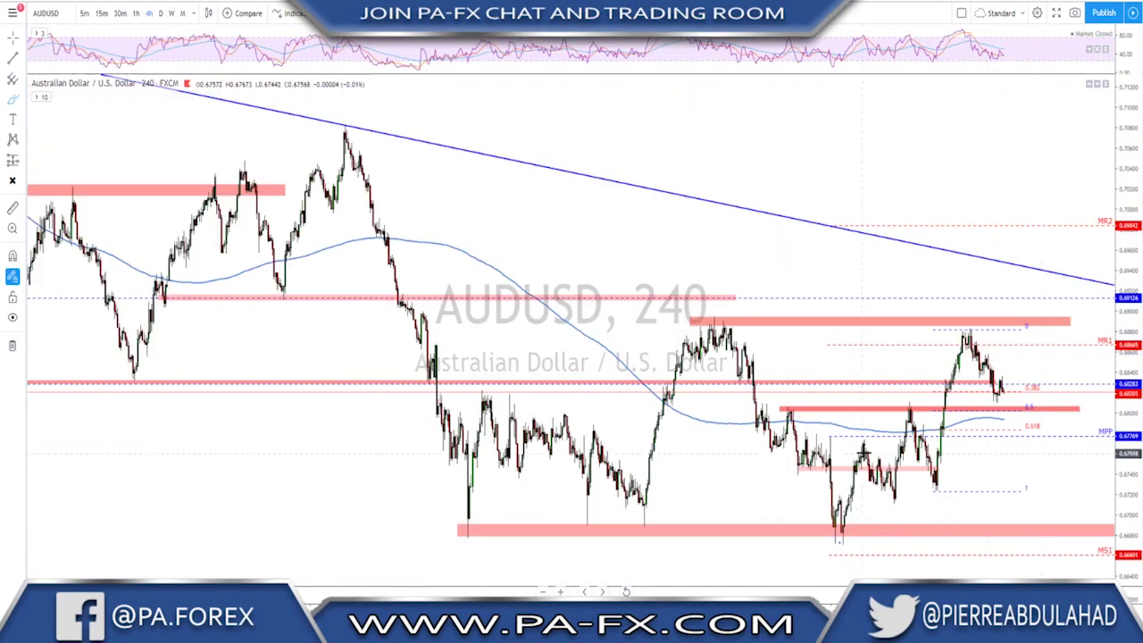
pyautogui.scroll(3, 871, 444)
pyautogui.scroll(2, 800, 425)
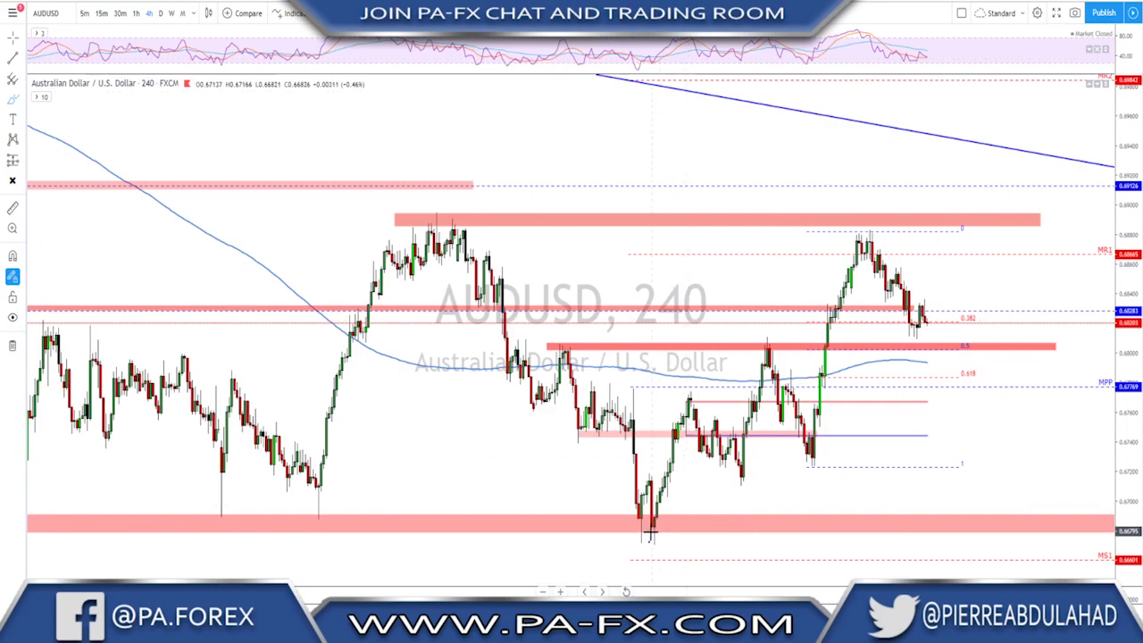
# Trace AUDUSD's rising swings from the lowest low, circle the last leg up, underline the upper resistance zone, and undo the sketches
pyautogui.moveTo(652, 527)
pyautogui.mouseDown()
pyautogui.moveTo(668, 474)
pyautogui.moveTo(728, 460)
pyautogui.moveTo(776, 370)
pyautogui.moveTo(814, 440)
pyautogui.moveTo(871, 243)
pyautogui.moveTo(860, 228)
pyautogui.moveTo(829, 268)
pyautogui.moveTo(814, 420)
pyautogui.moveTo(858, 323)
pyautogui.moveTo(862, 234)
pyautogui.mouseUp()
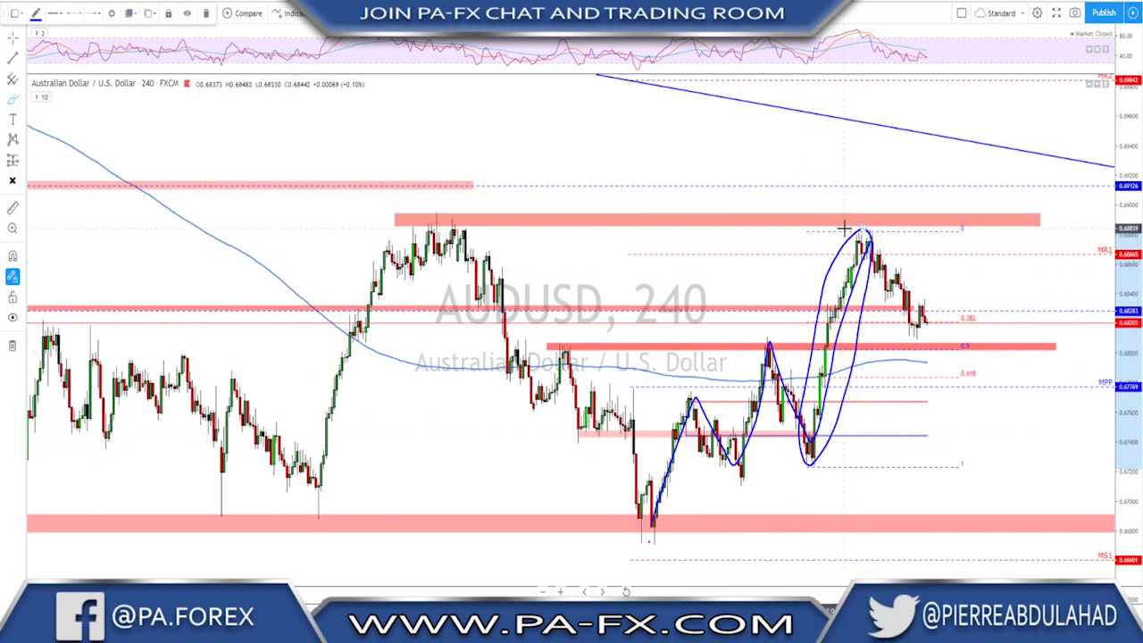
pyautogui.moveTo(407, 226); pyautogui.dragTo(961, 226)
pyautogui.hotkey('ctrl', 'z')
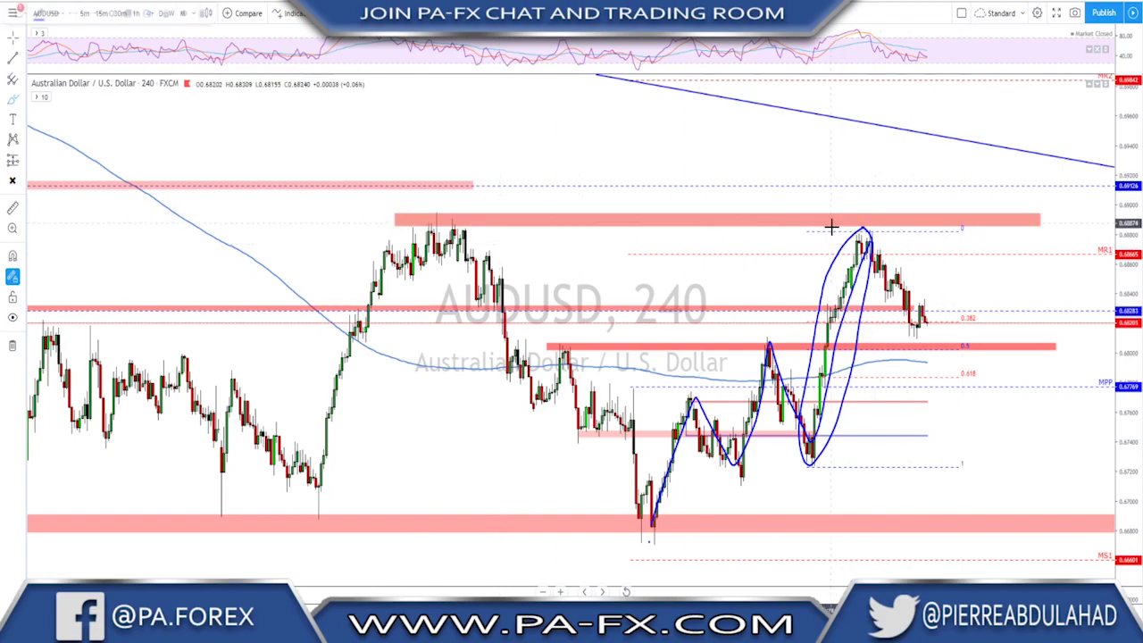
pyautogui.hotkey('ctrl', 'z')
pyautogui.hotkey('ctrl', 'z')
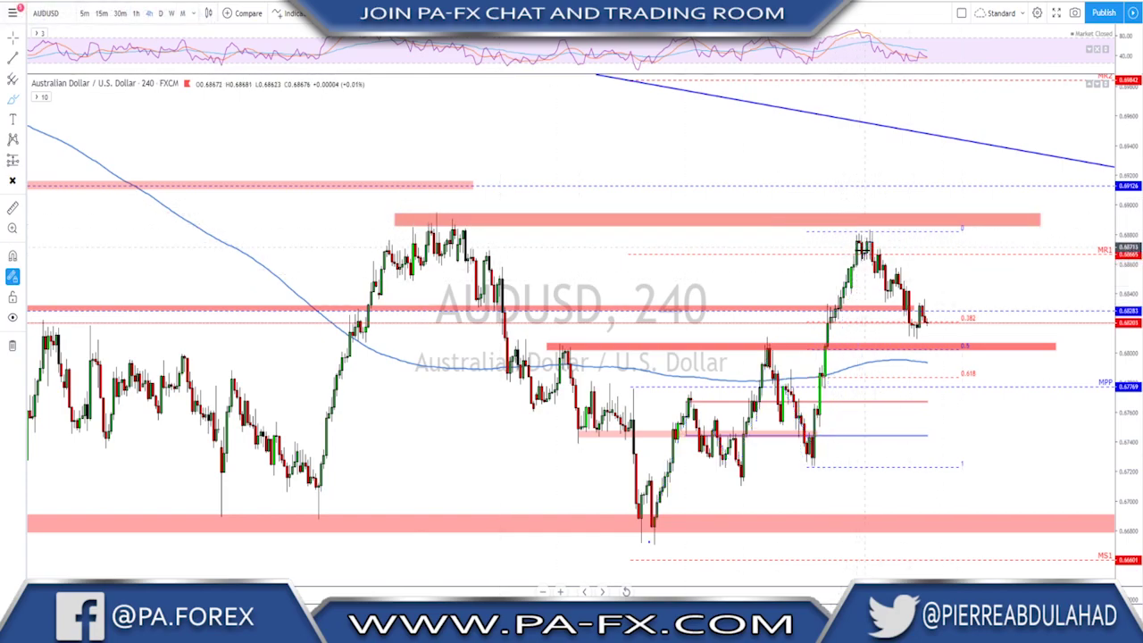
# Mark AUDUSD's support zone at the 0.5 retracement with a line and circles at that level and two earlier highs, and sketch a bounce
pyautogui.scroll(1, 888, 285)
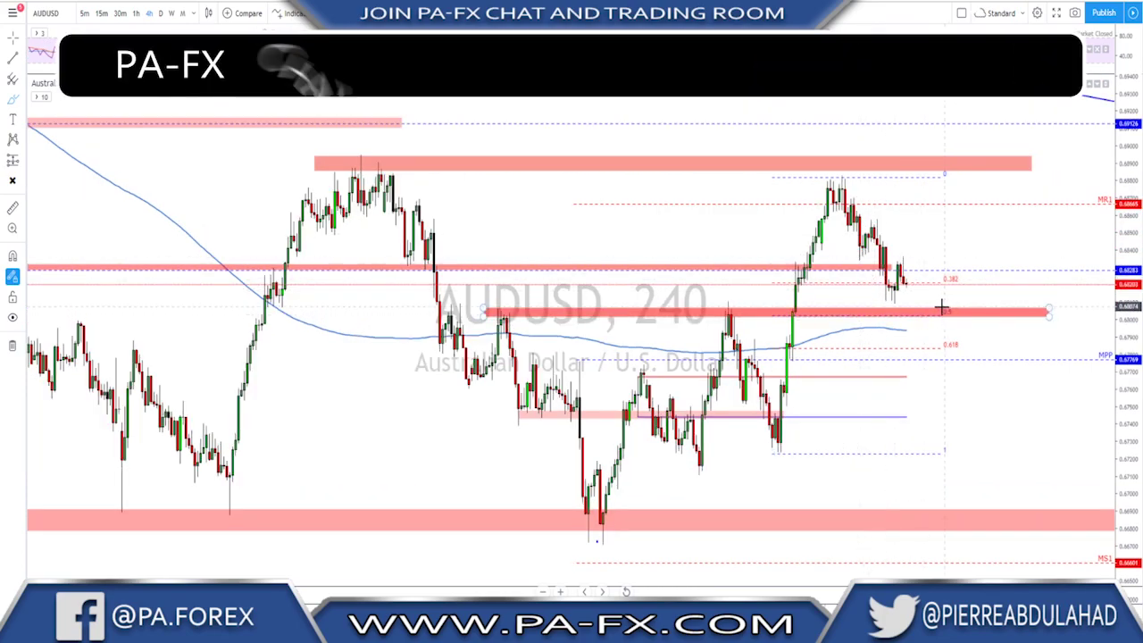
pyautogui.moveTo(943, 308); pyautogui.dragTo(958, 312)
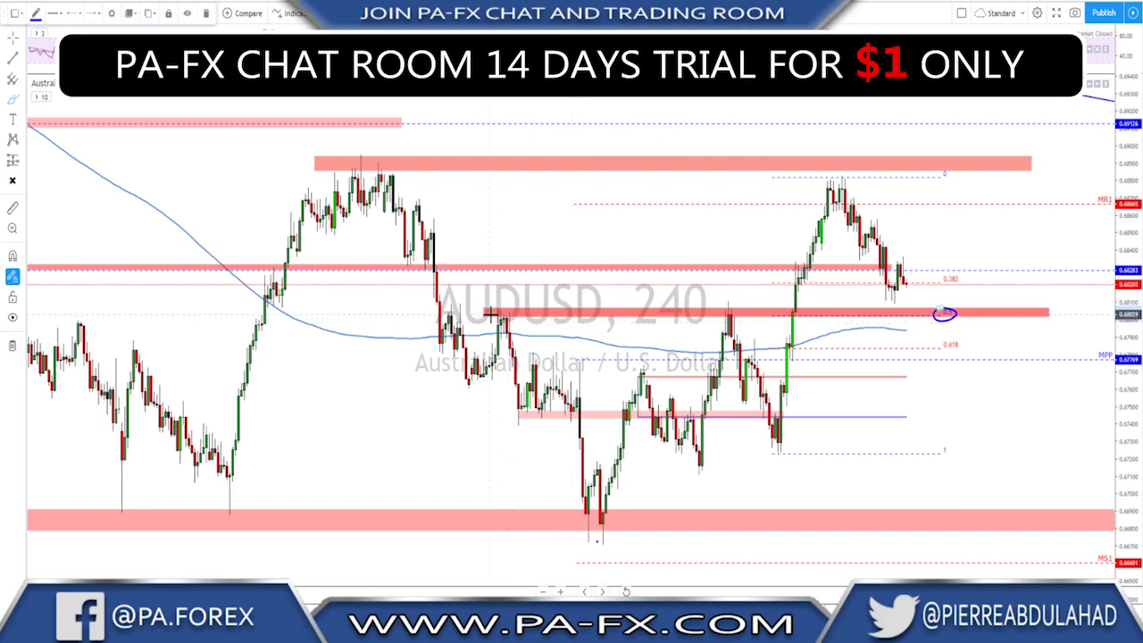
pyautogui.moveTo(771, 312); pyautogui.dragTo(954, 313)
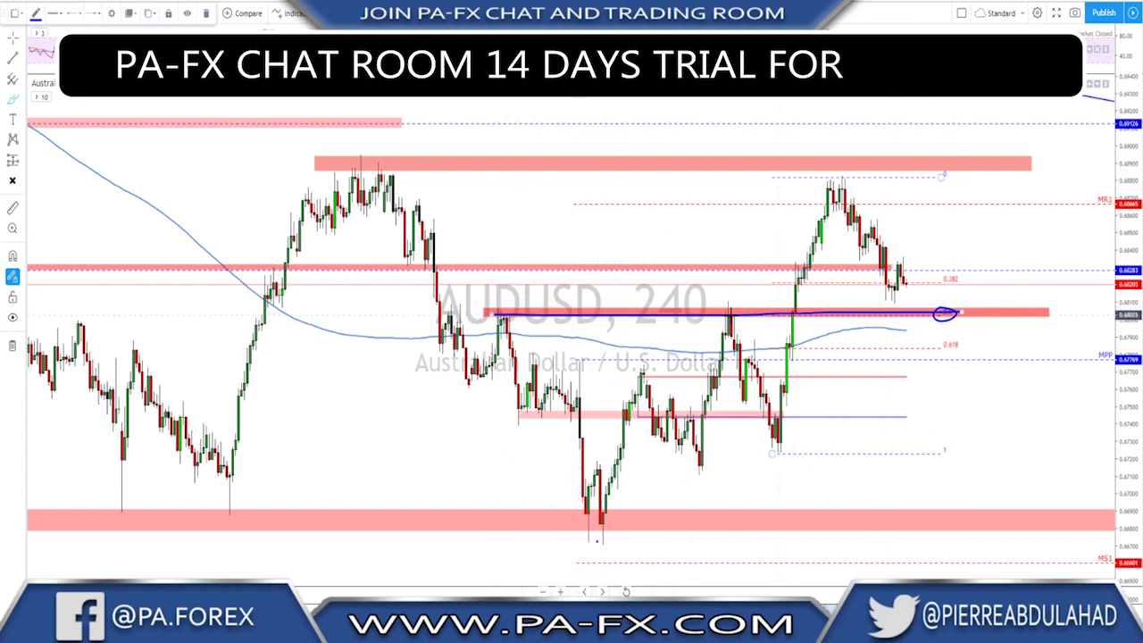
pyautogui.moveTo(727, 301); pyautogui.dragTo(717, 300)
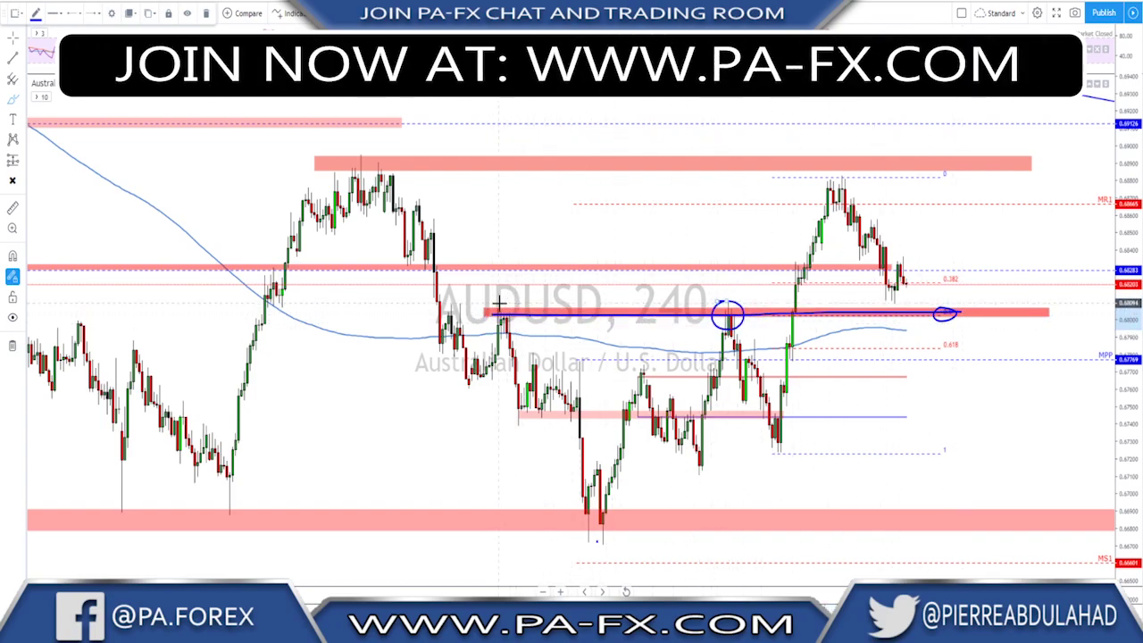
pyautogui.moveTo(497, 304); pyautogui.dragTo(492, 307)
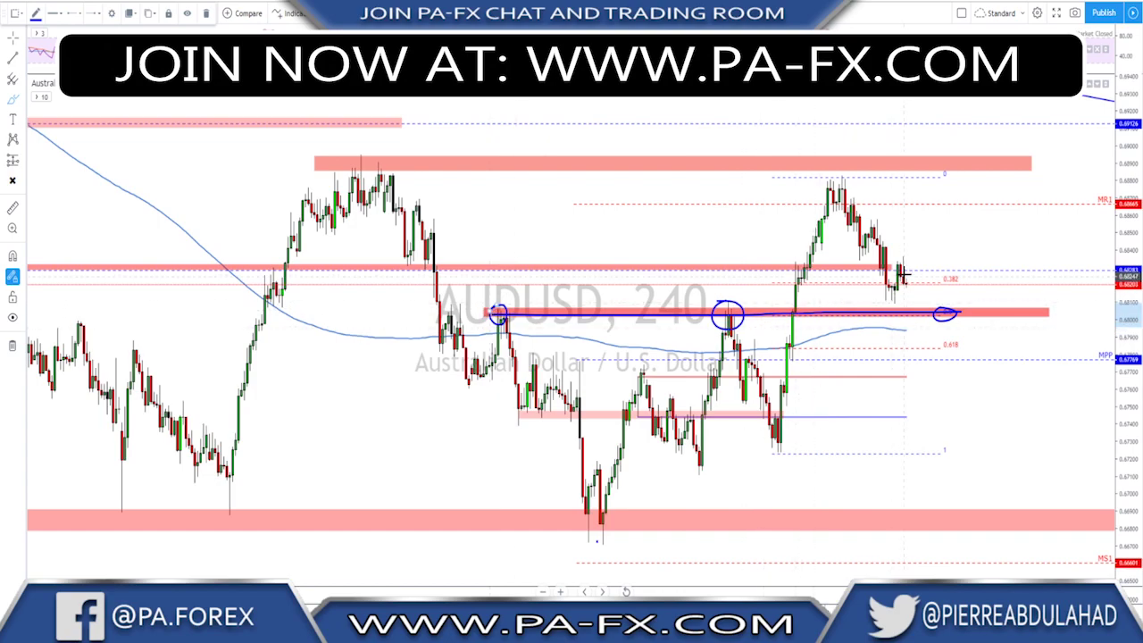
pyautogui.moveTo(904, 274)
pyautogui.mouseDown()
pyautogui.moveTo(919, 312)
pyautogui.moveTo(938, 257)
pyautogui.mouseUp()
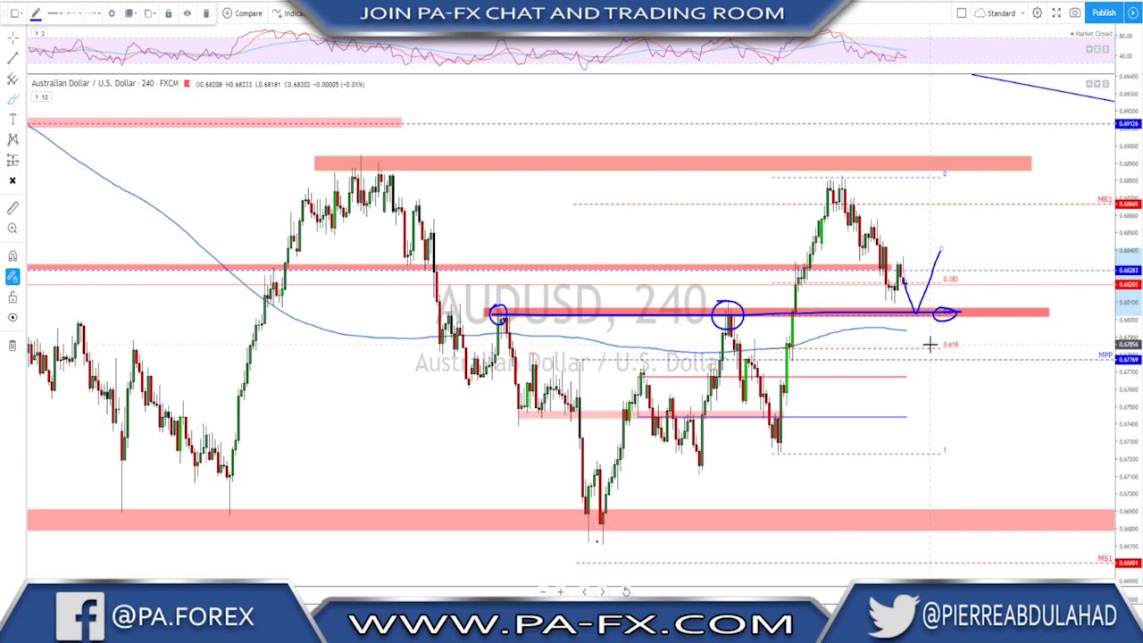
# Circle AUDUSD's 0.618 retracement level, and remove it together with the bounce, line and circle sketches around the support zone
pyautogui.moveTo(938, 336)
pyautogui.mouseDown()
pyautogui.moveTo(960, 343)
pyautogui.moveTo(940, 355)
pyautogui.moveTo(925, 347)
pyautogui.mouseUp()
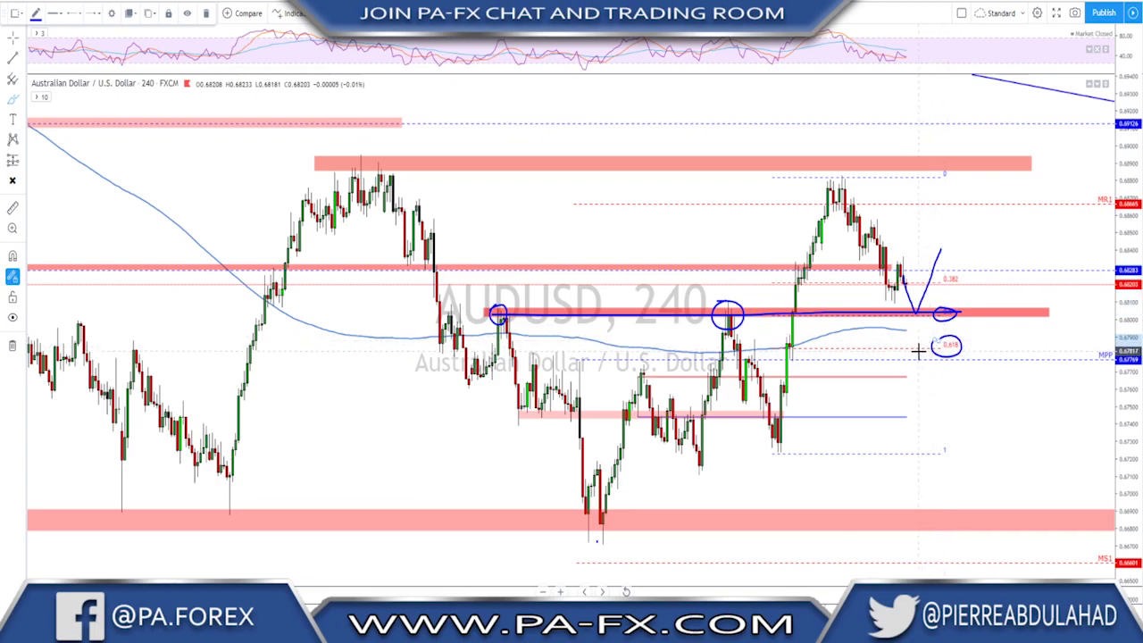
pyautogui.press('Delete')
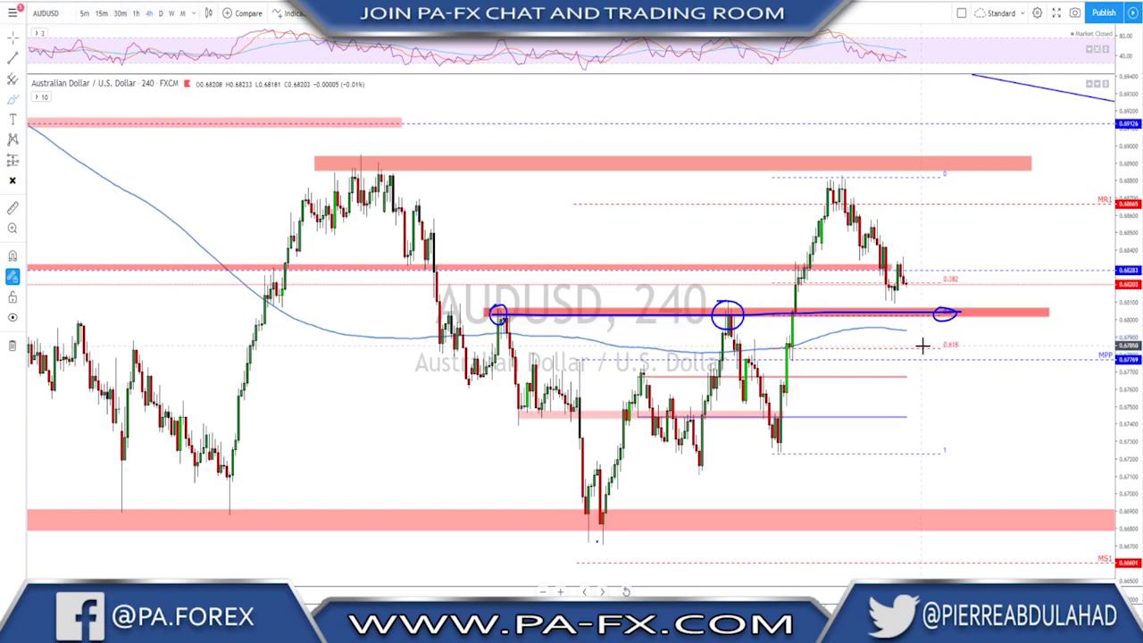
pyautogui.hotkey('ctrl', 'z')
pyautogui.hotkey('ctrl', 'z')
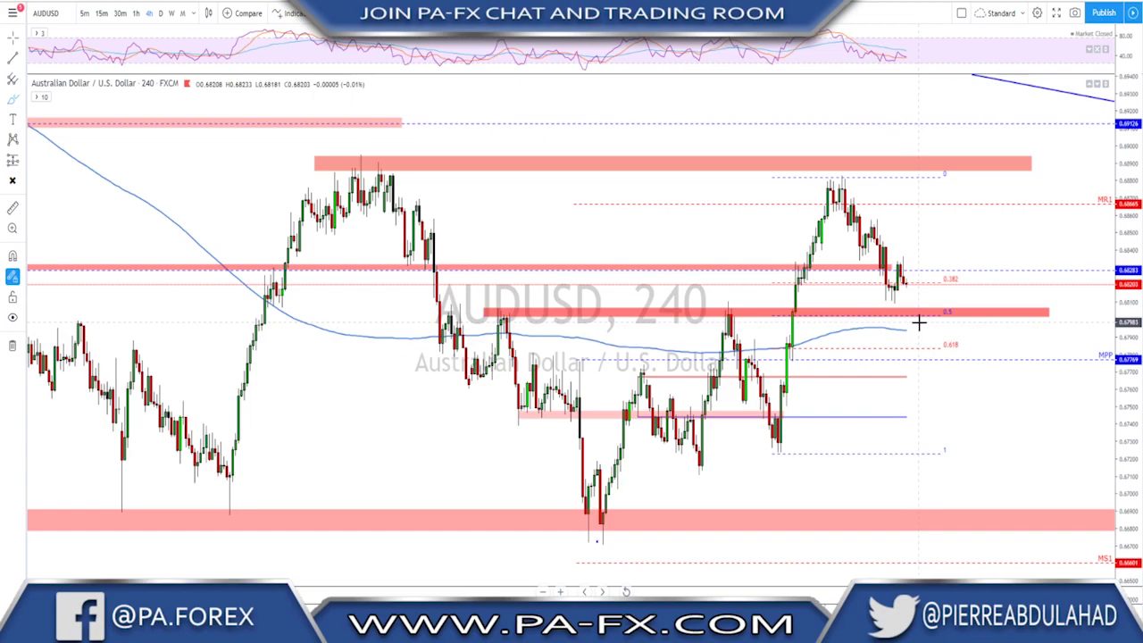
# Switch to the NZDUSD 1-hour chart and examine the head and shoulders pattern and the drop from its right shoulder
pyautogui.press('Down')
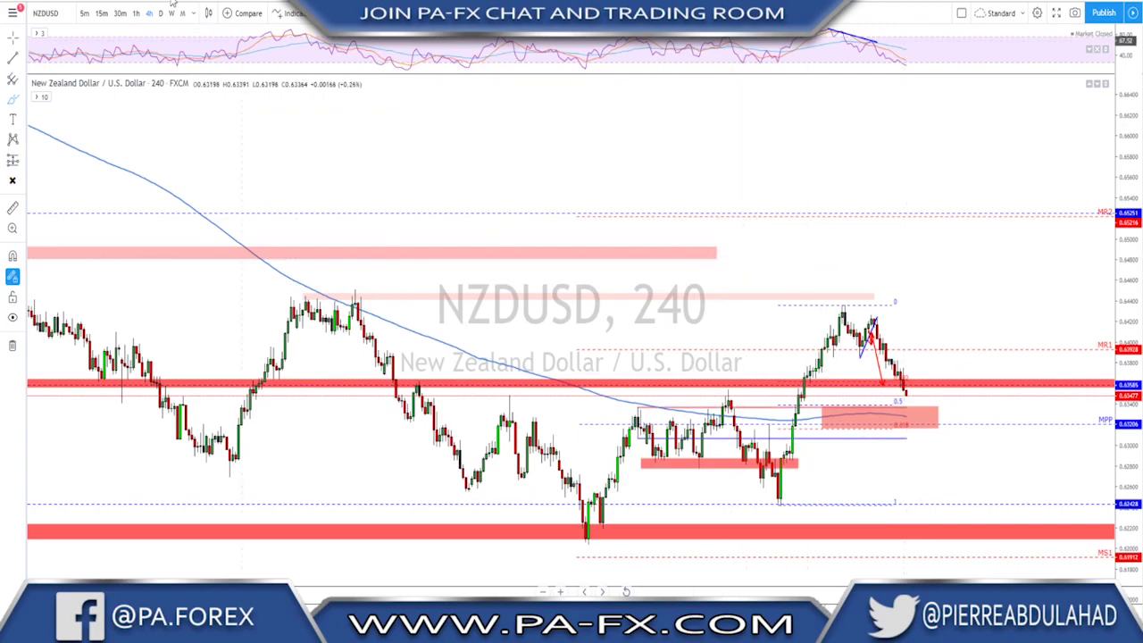
pyautogui.click(136, 13)
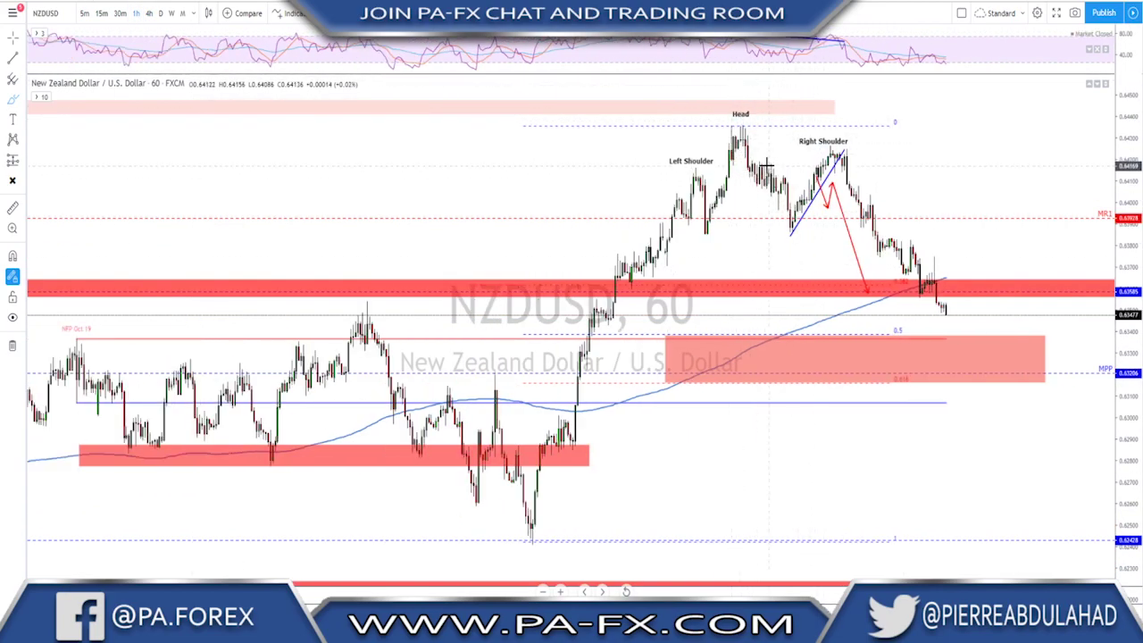
pyautogui.scroll(-3, 809, 182)
pyautogui.scroll(5, 766, 158)
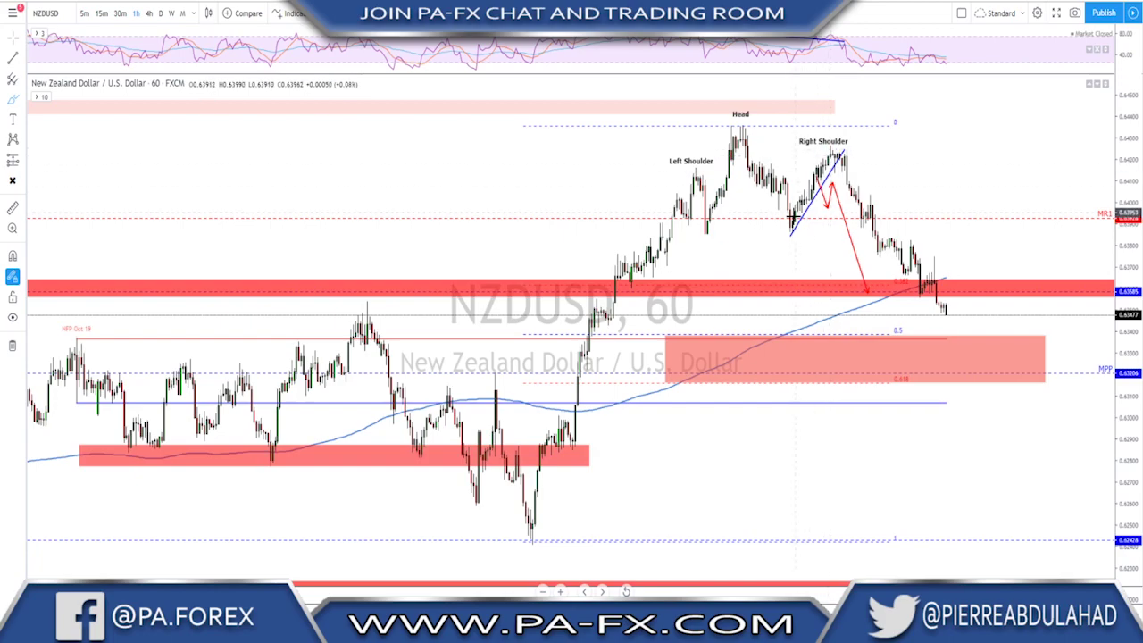
pyautogui.scroll(1, 791, 181)
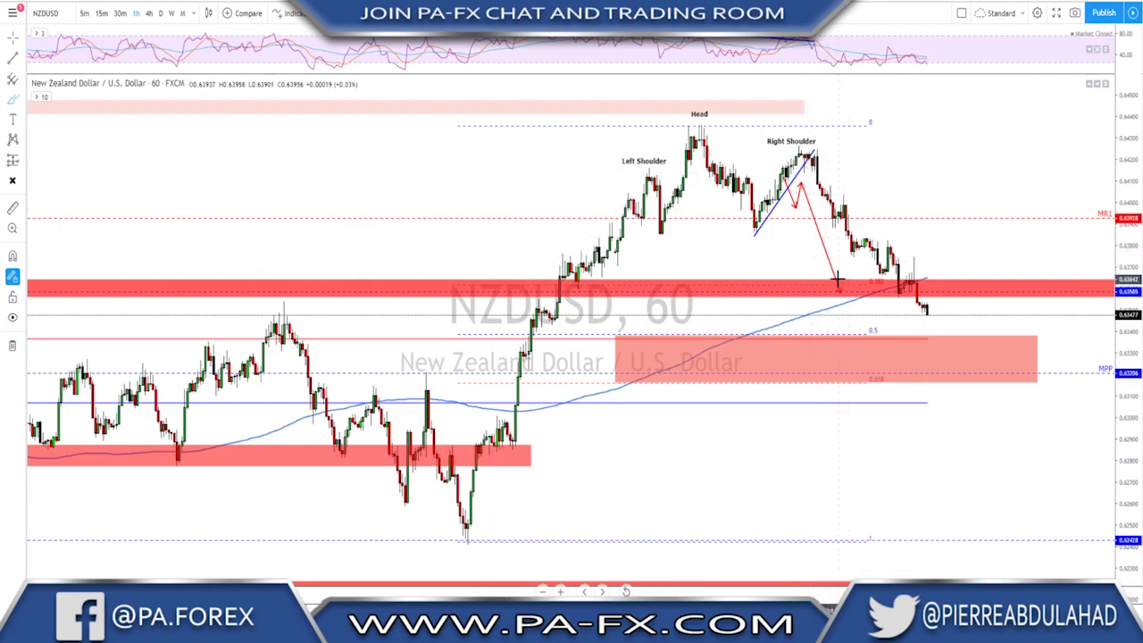
pyautogui.scroll(-1, 884, 261)
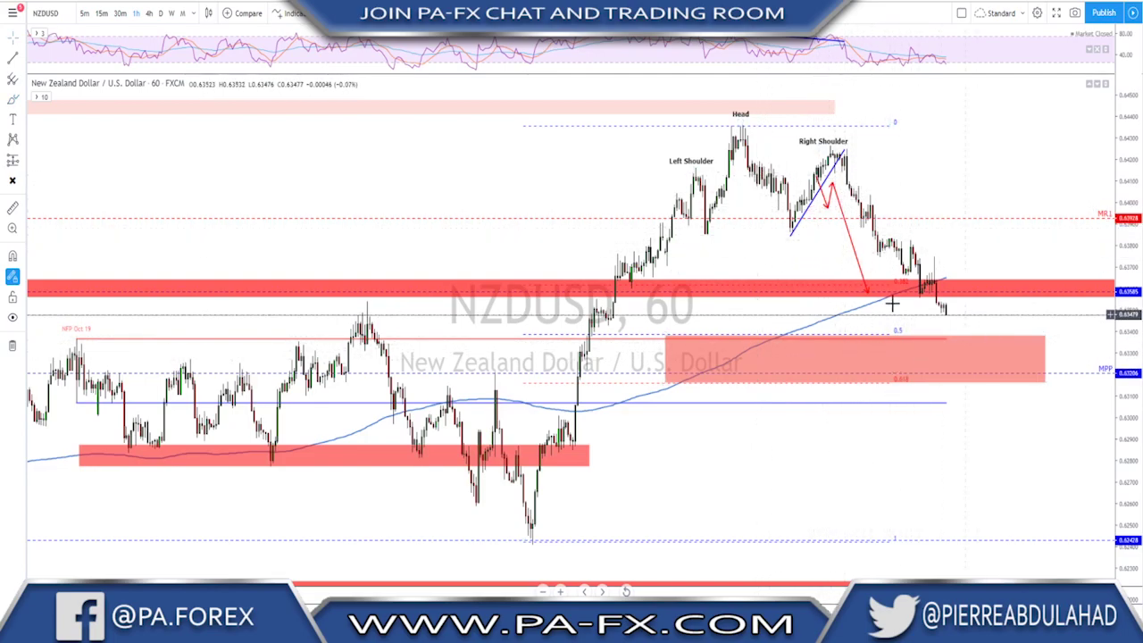
# Delete the old red projection arrows and the blue trendline beneath NZDUSD's right shoulder
pyautogui.click(852, 246)
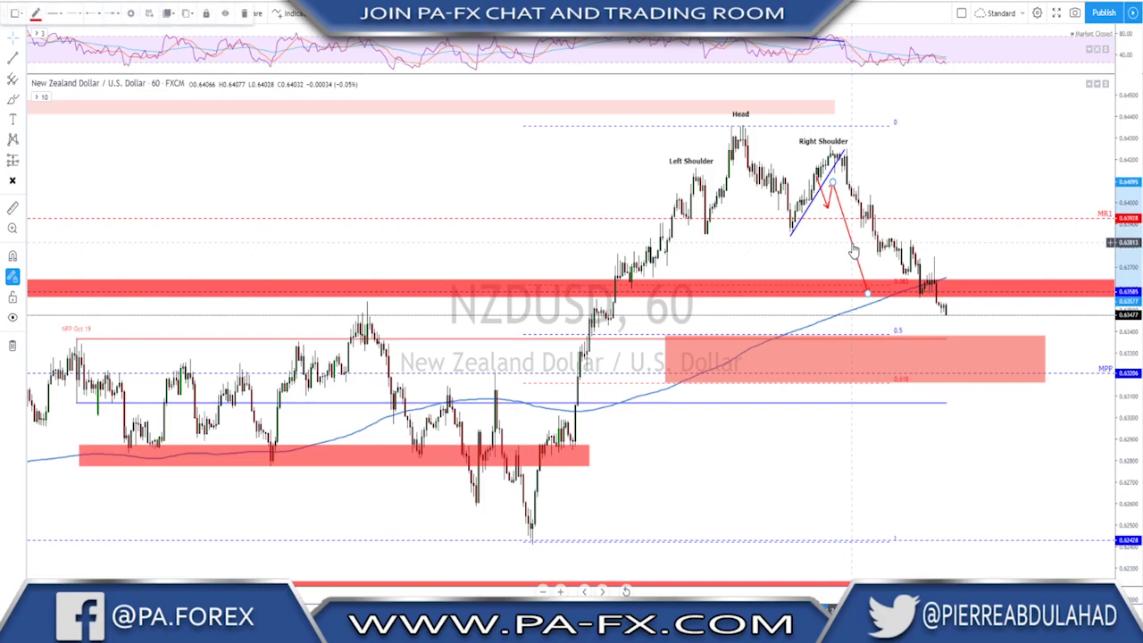
pyautogui.press('Delete')
pyautogui.click(829, 199)
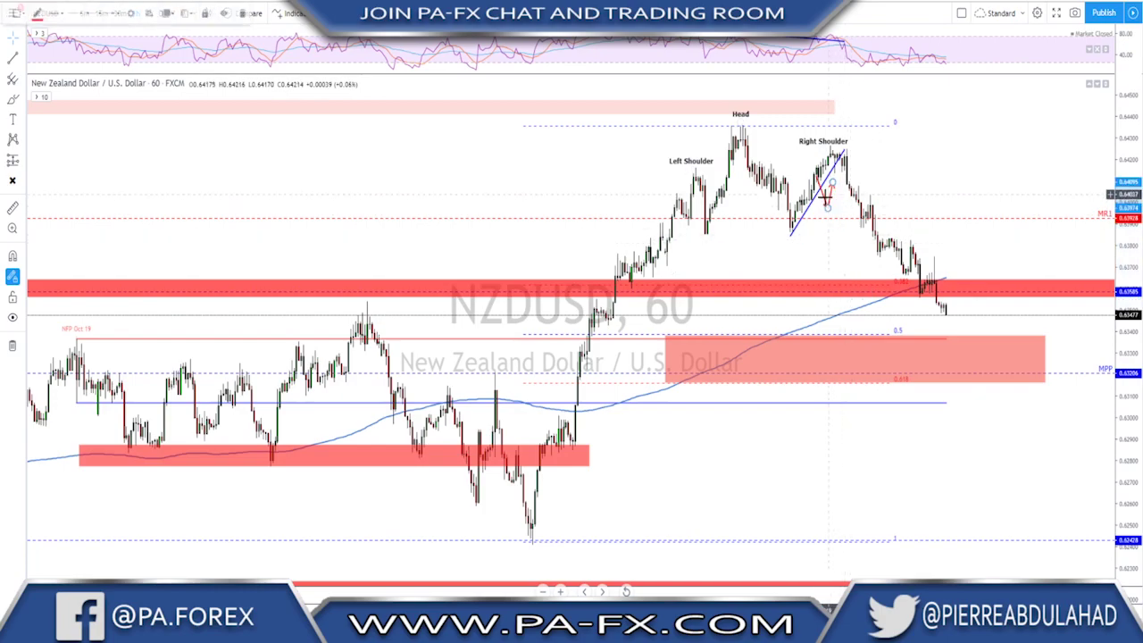
pyautogui.press('Delete')
pyautogui.click(824, 195)
pyautogui.press('Delete')
pyautogui.click(820, 191)
pyautogui.press('Delete')
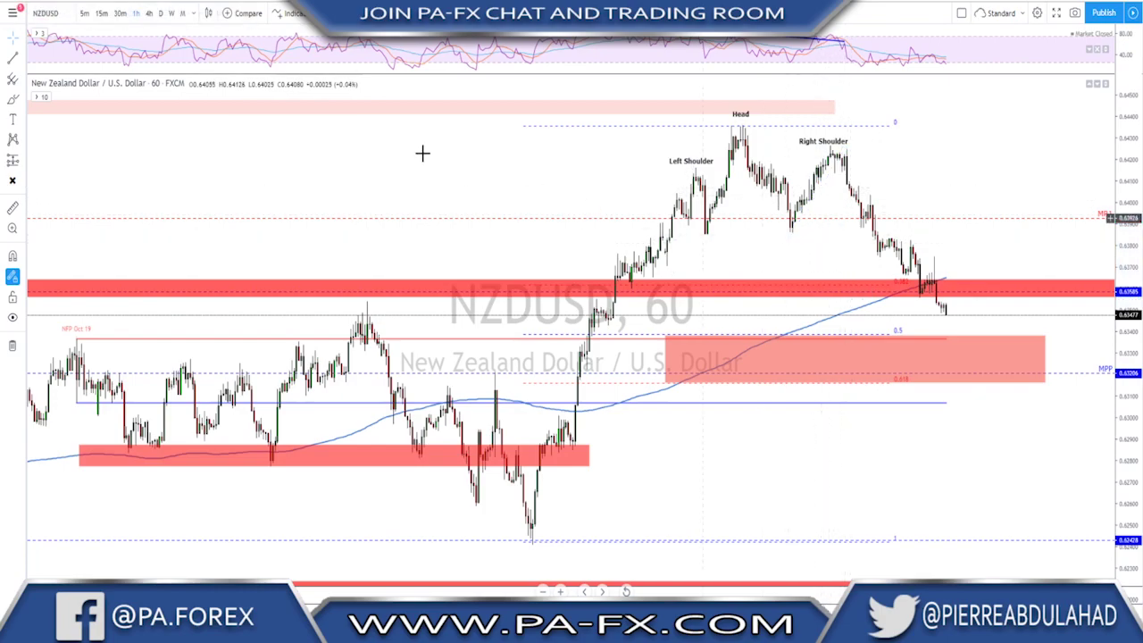
# On the NZDUSD 4-hour chart, draw a red projection from the latest candles down to about 0.6330 in the 0.5–0.618 zone and up to about 0.6418
pyautogui.click(149, 12)
pyautogui.scroll(3, 881, 280)
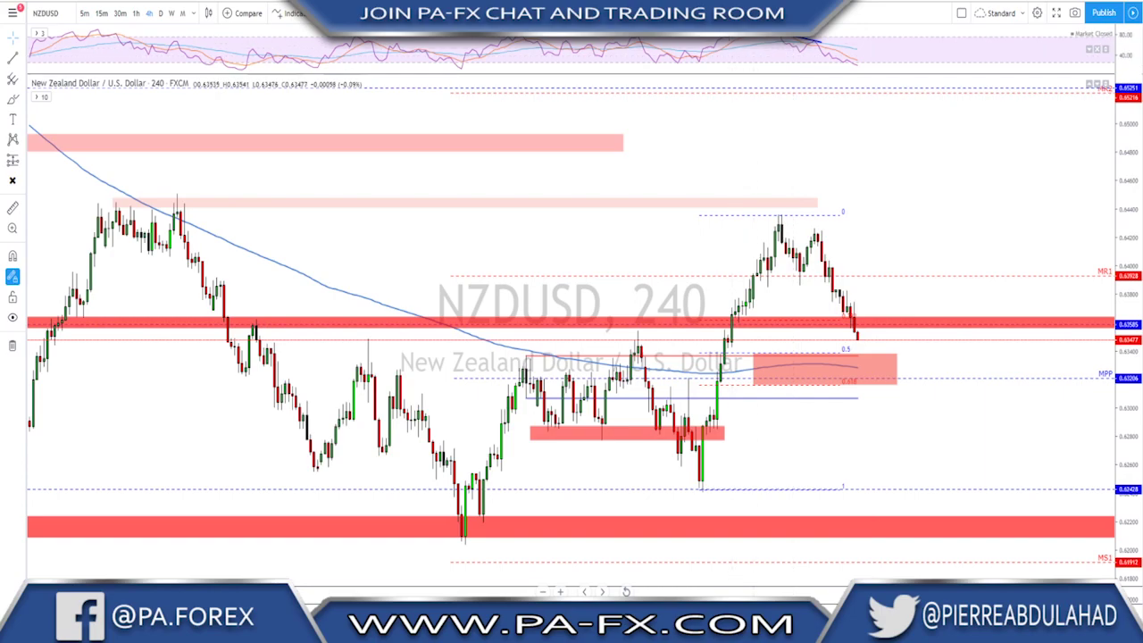
pyautogui.click(854, 308)
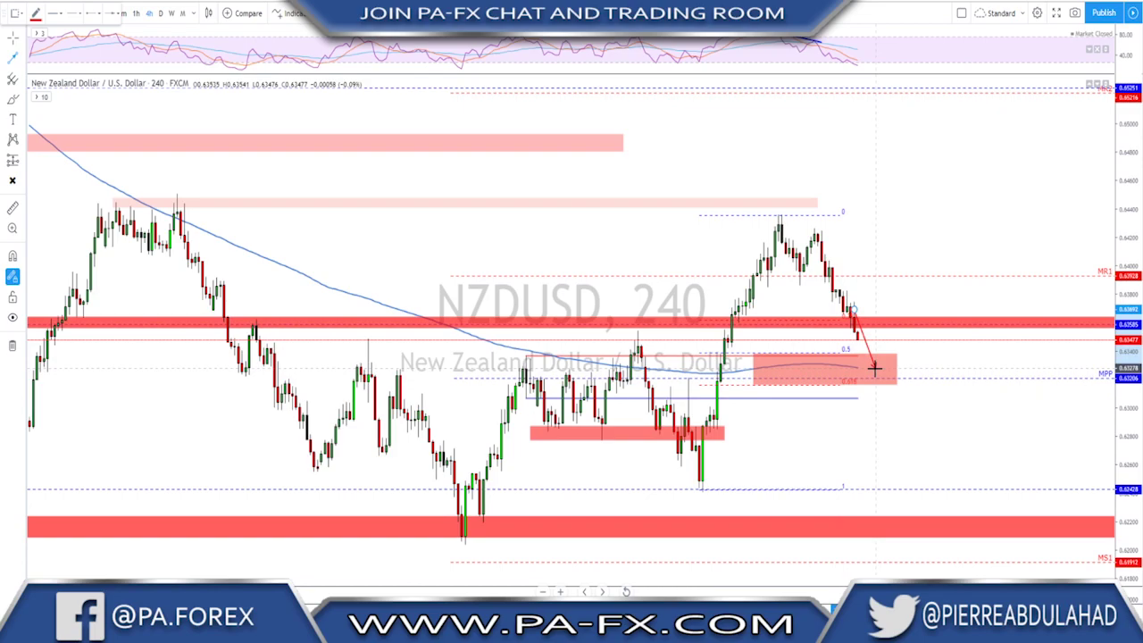
pyautogui.click(872, 365)
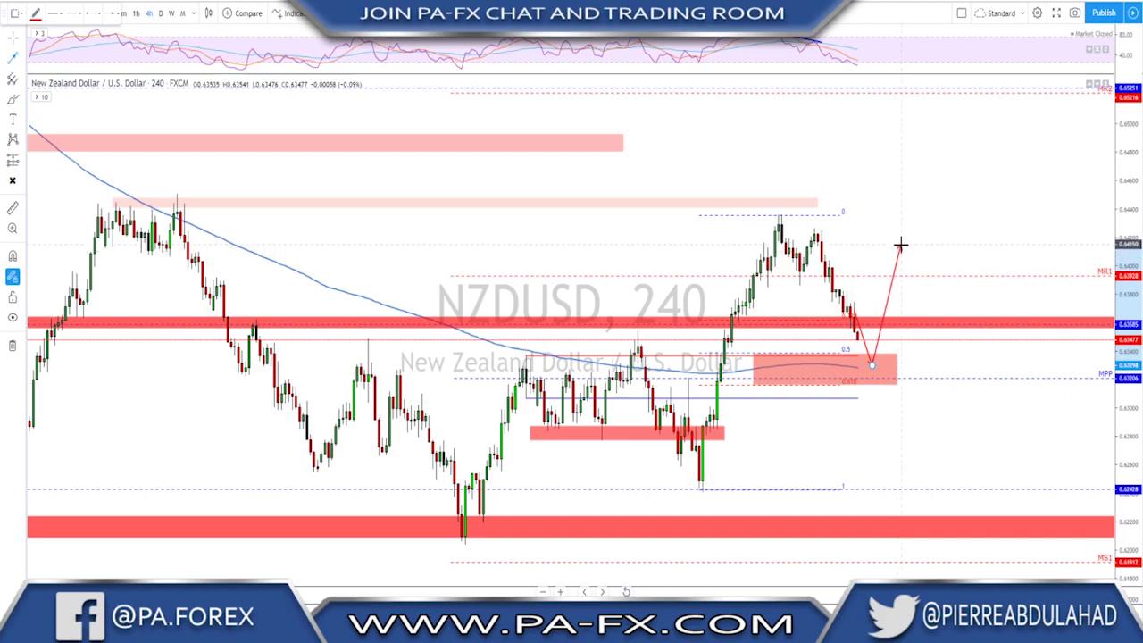
pyautogui.doubleClick(901, 240)
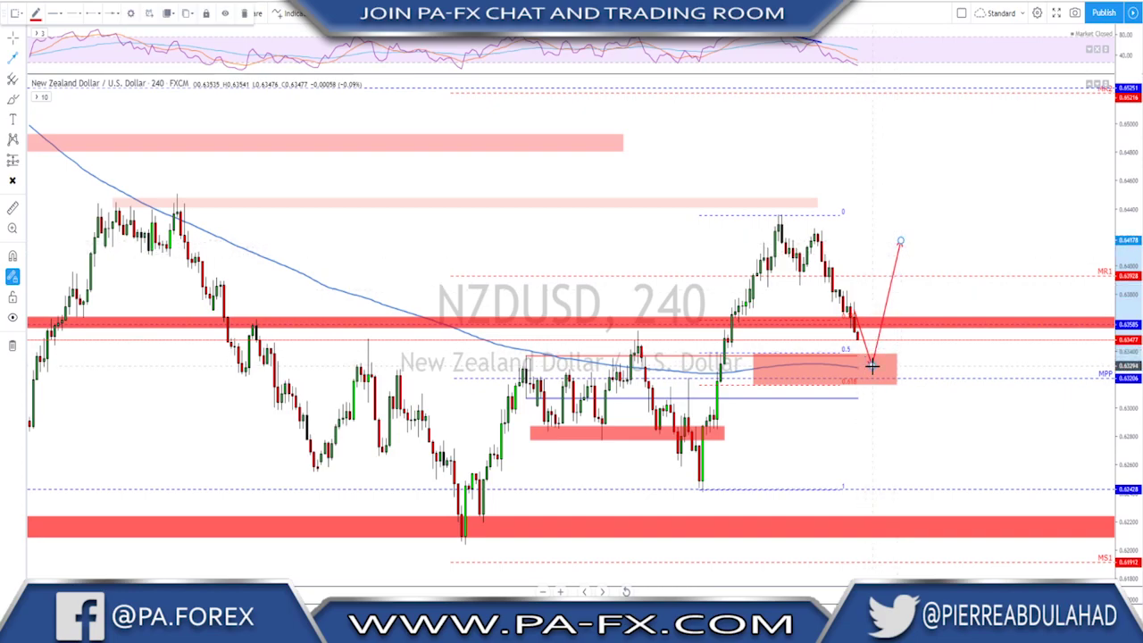